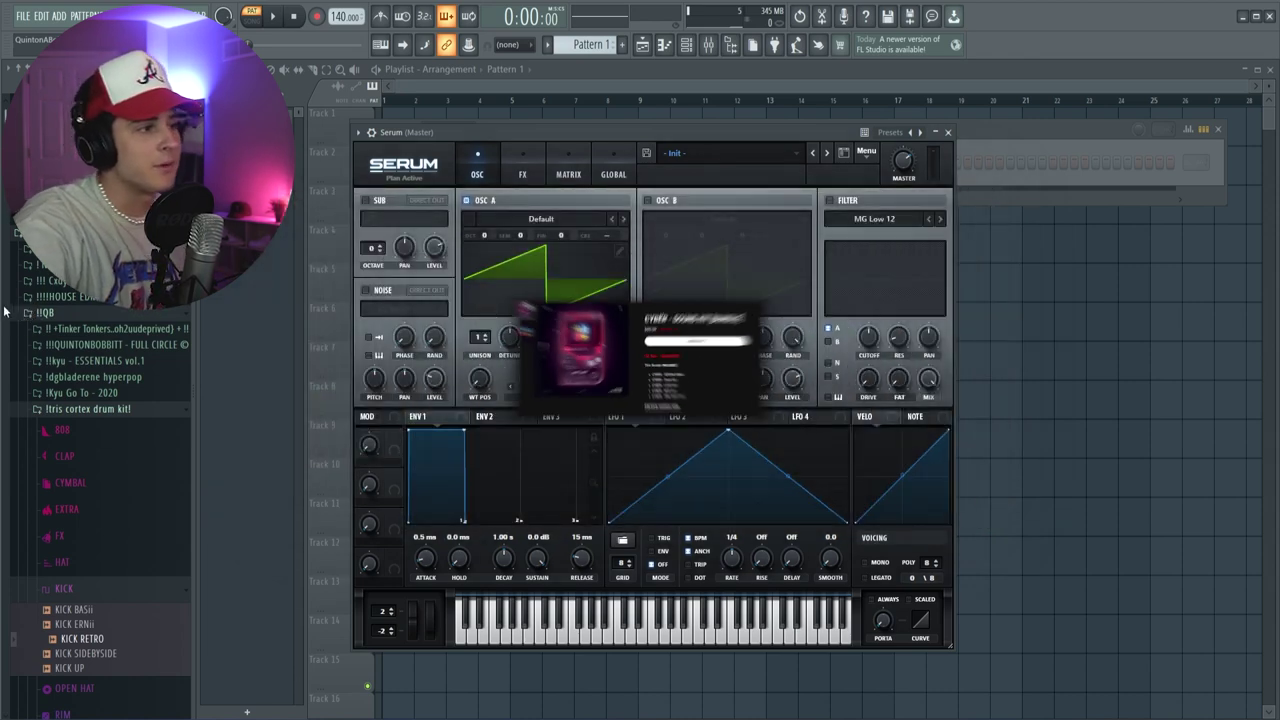
Load the "synth - chainsaw" preset from the CYBER bank into the Serum channel
left_click_drag(750, 130, 792, 124)
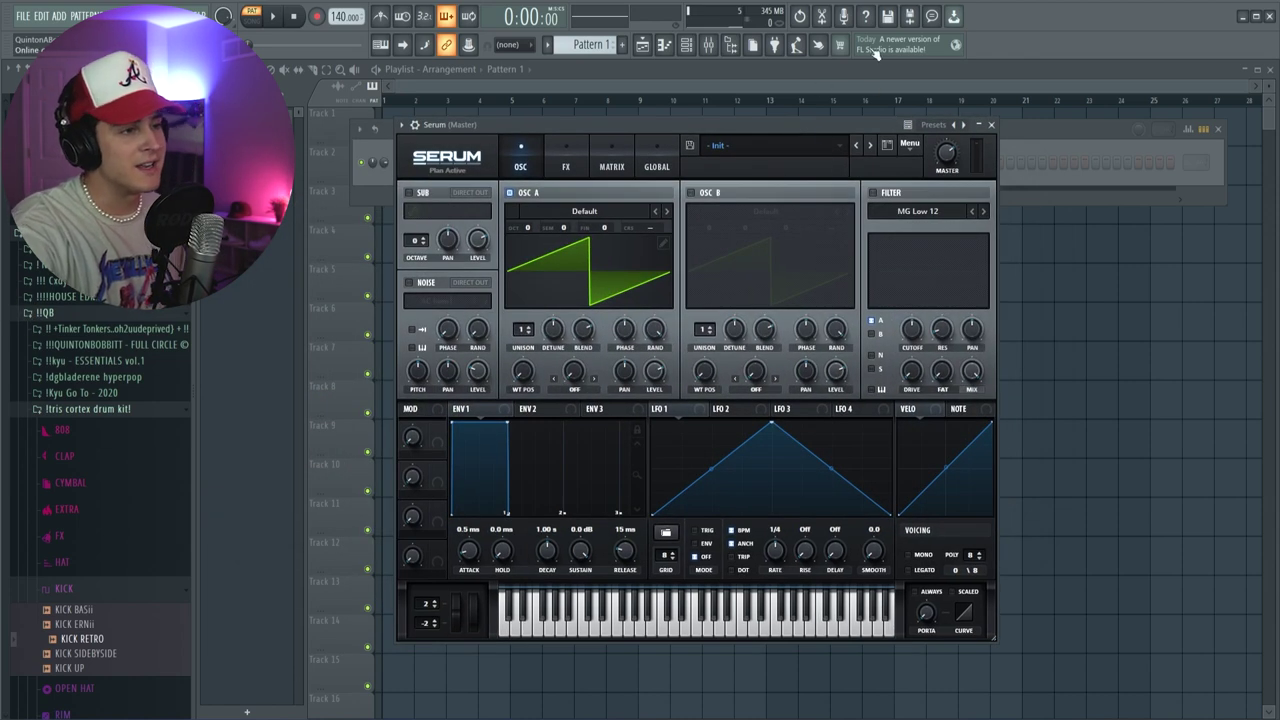
key("Escape")
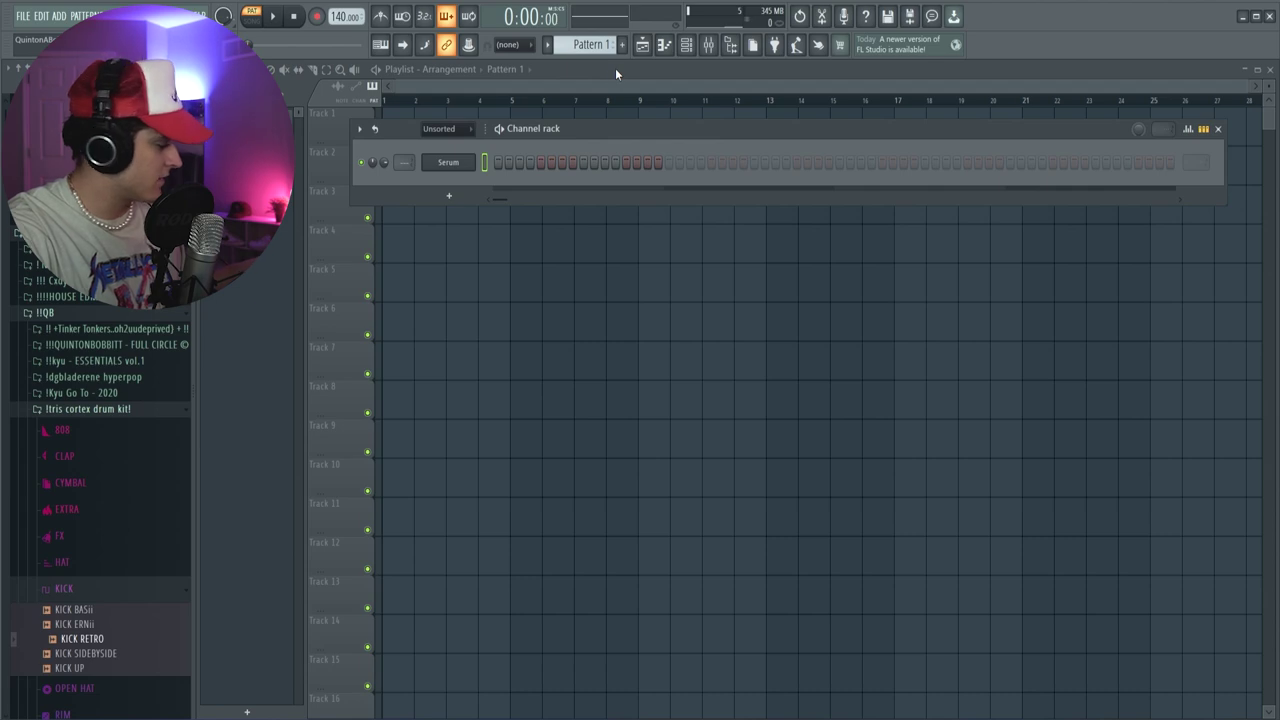
left_click(462, 162)
left_click(775, 145)
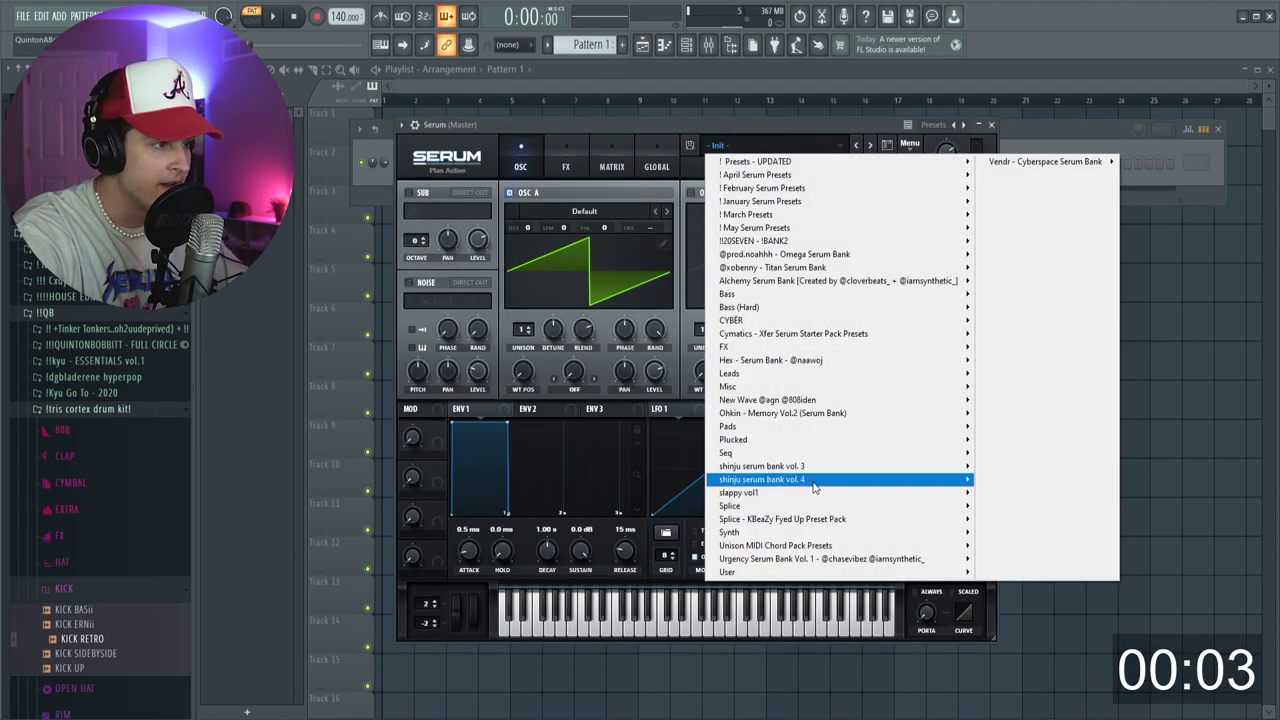
mouse_move(799, 280)
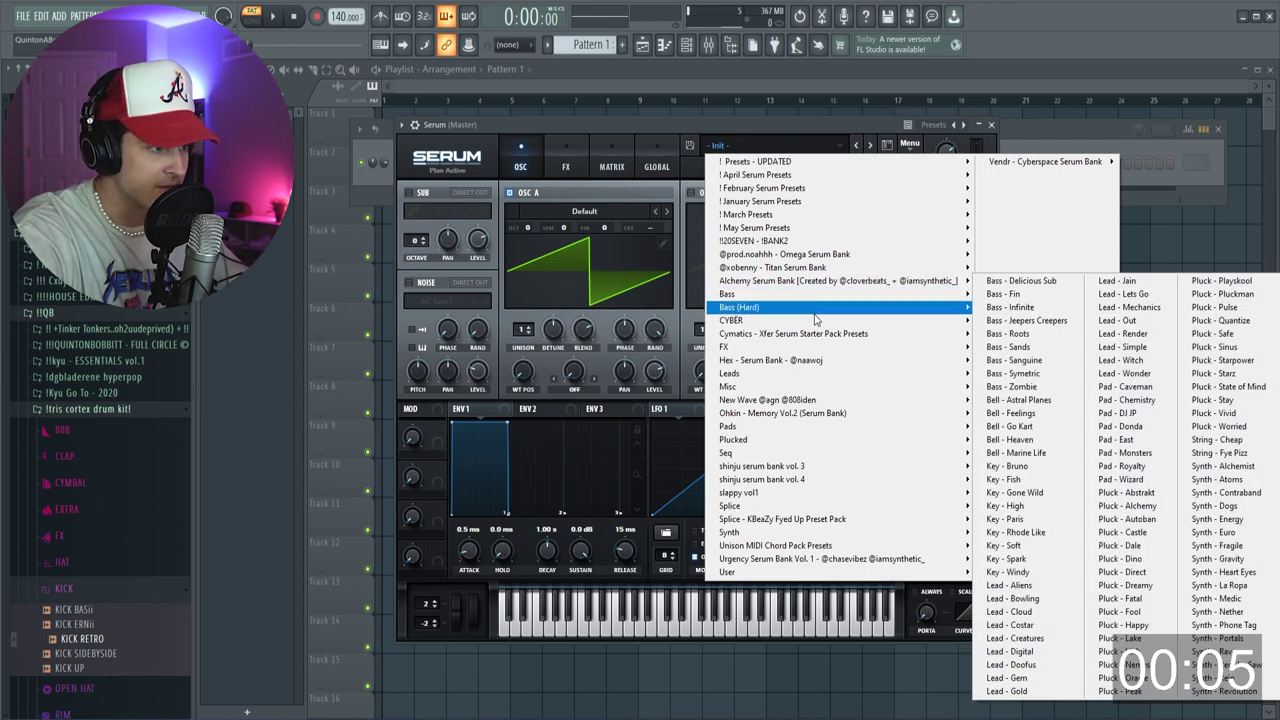
mouse_move(800, 320)
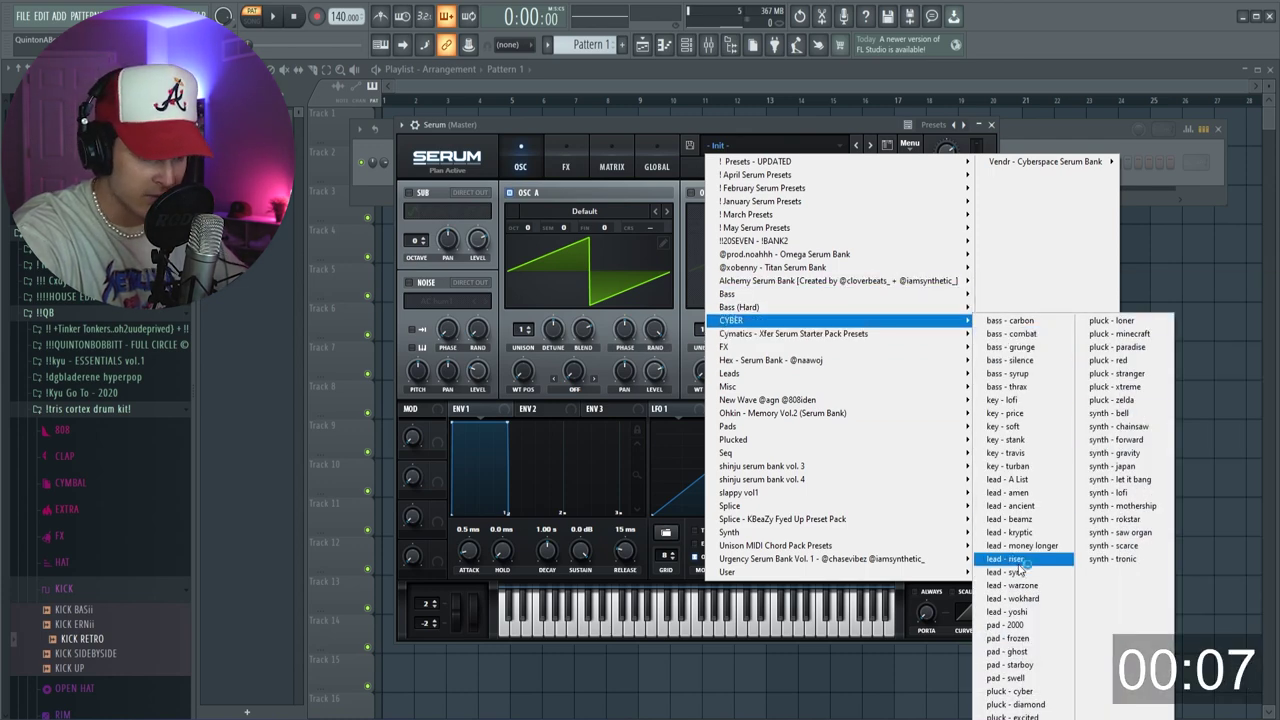
left_click(1146, 430)
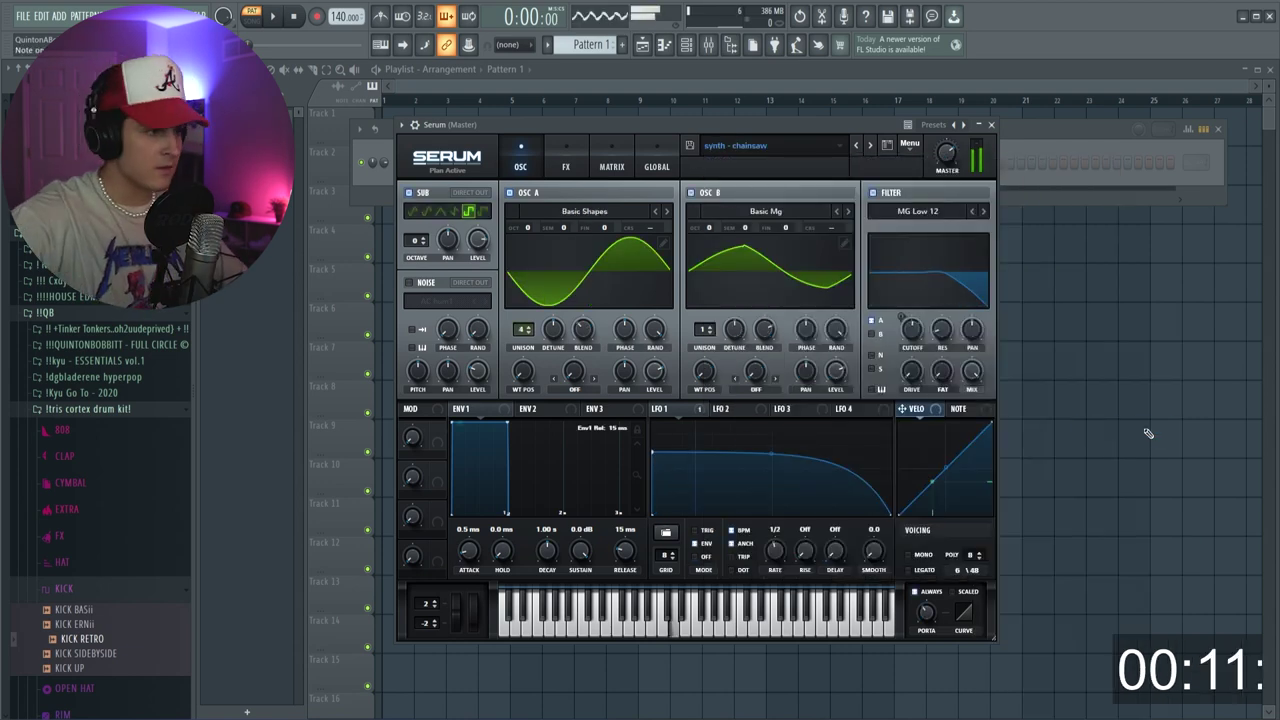
left_click(993, 125)
Open the Serum channel's piano roll and set the scale highlighting root note to A
right_click(477, 157)
left_click(492, 174)
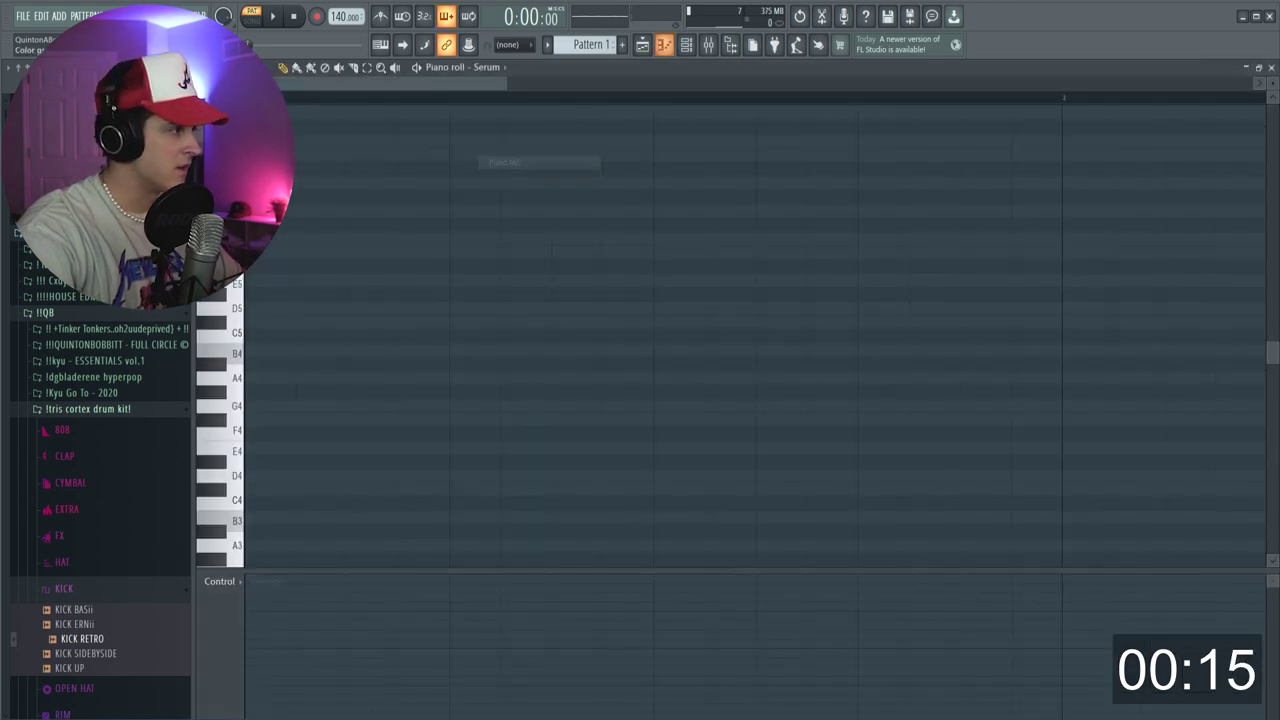
left_click(204, 68)
mouse_move(305, 111)
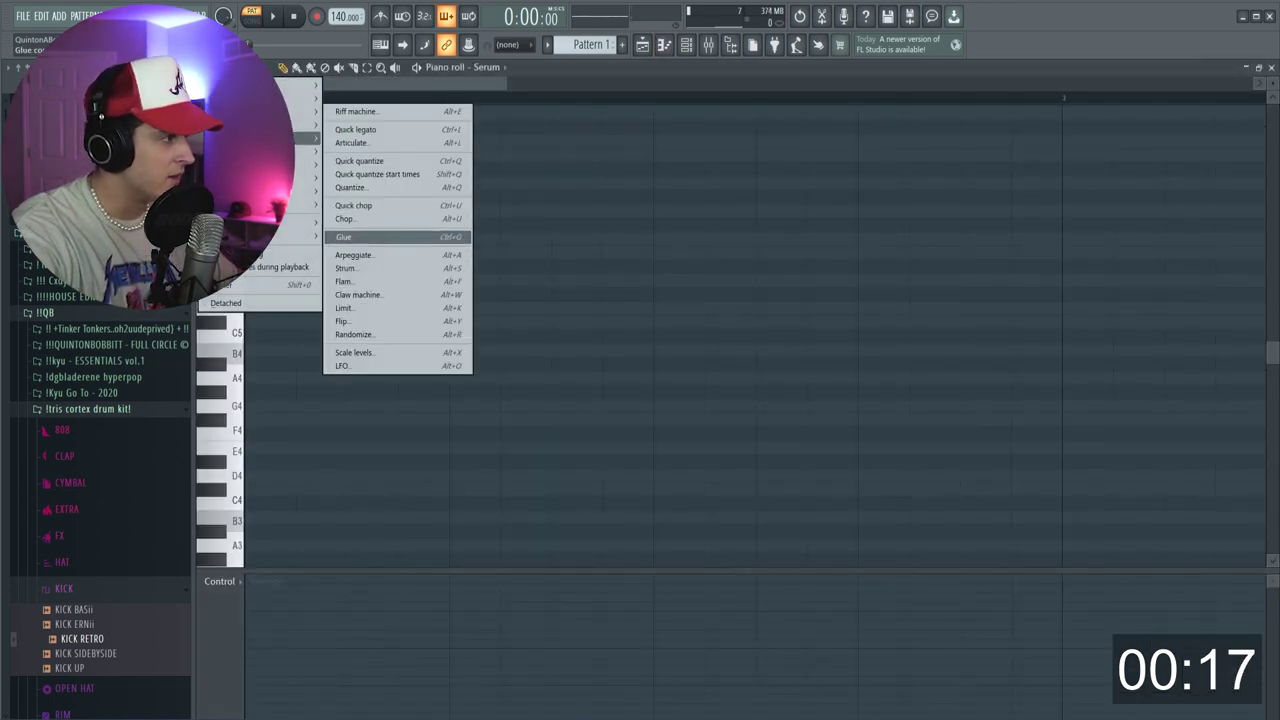
mouse_move(397, 347)
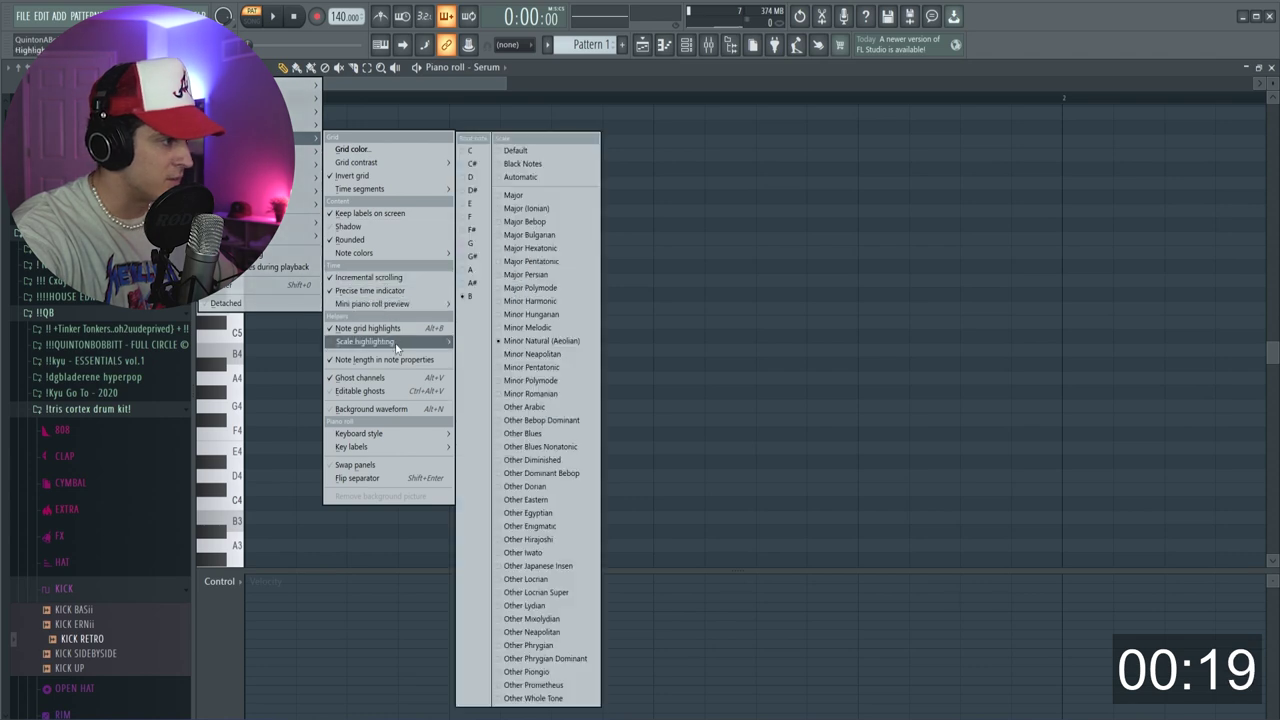
left_click(472, 272)
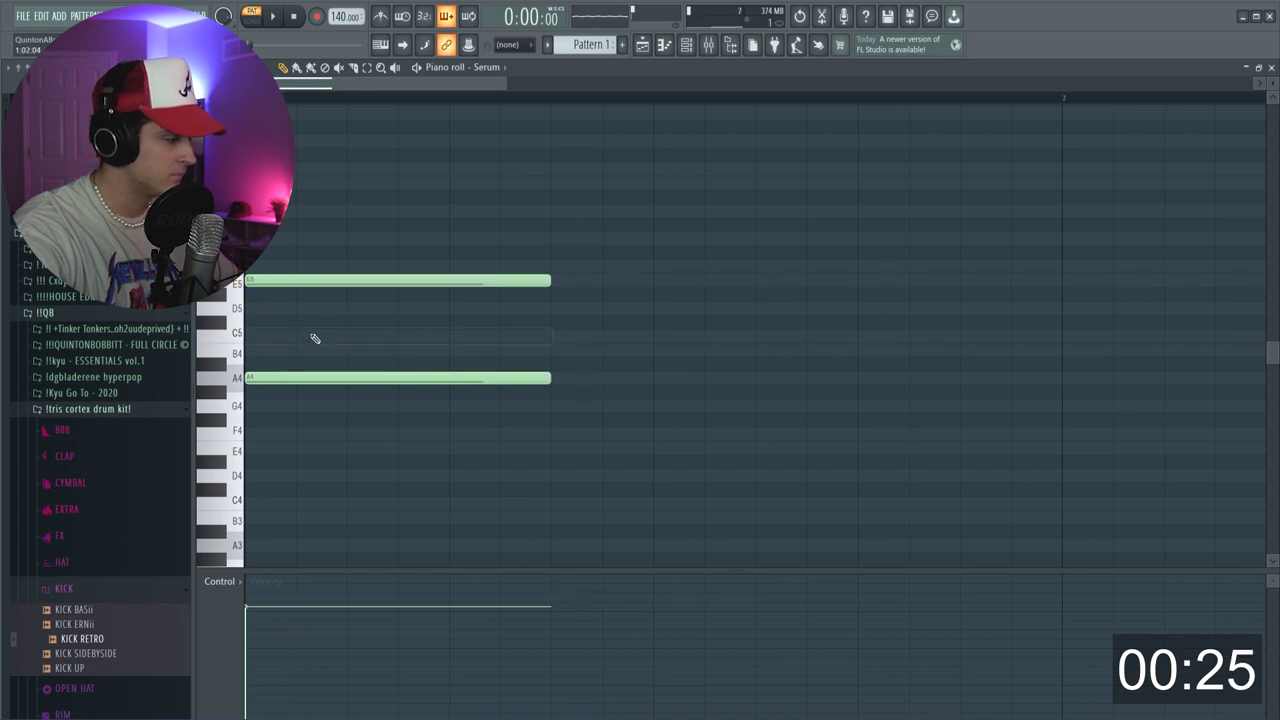
Duplicate the A4 and E5 note pair directly after itself and lower the copy to F4 and C5
left_click_drag(350, 100, 358, 42)
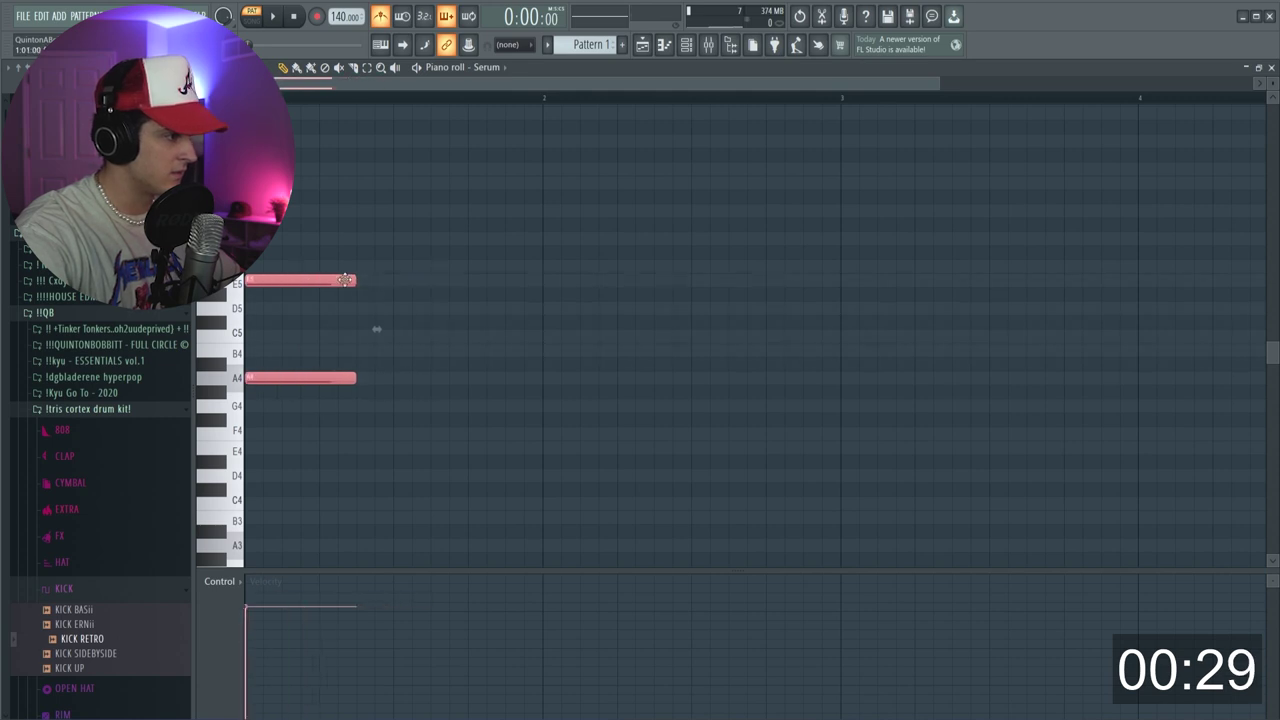
scroll(376, 104, "down", 3)
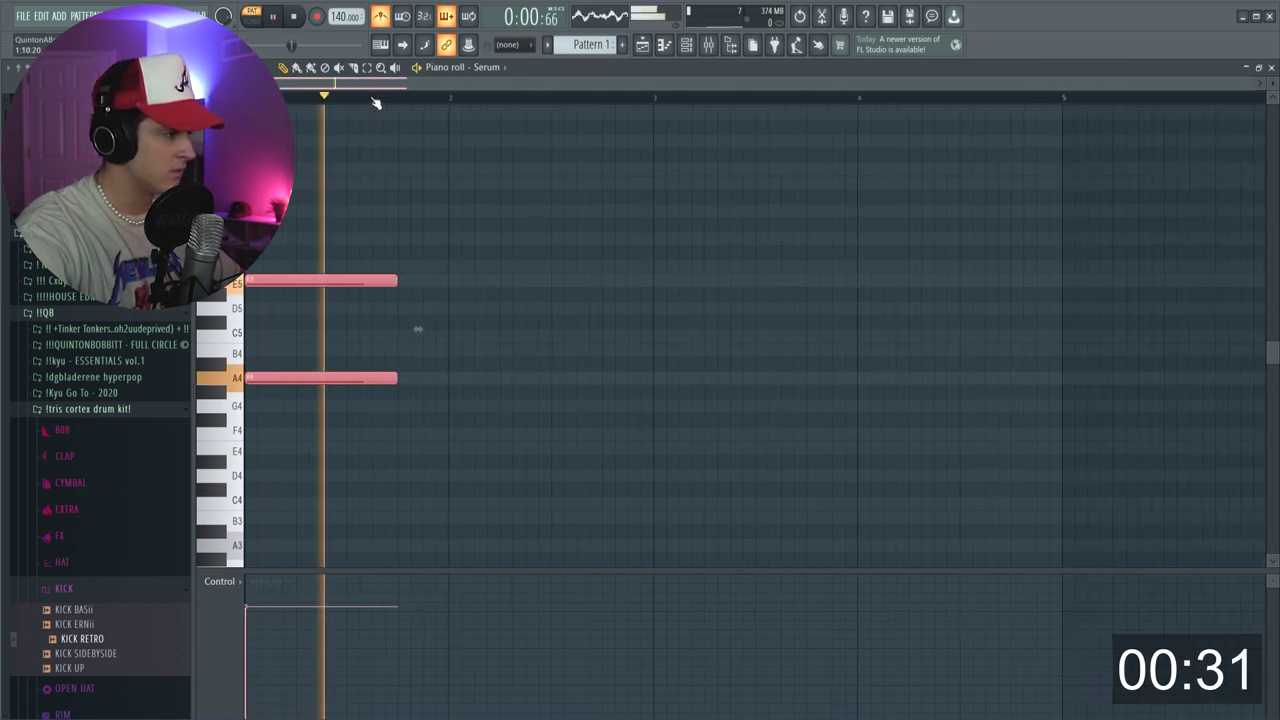
mouse_move(277, 277)
left_mouse_down()
mouse_move(334, 277)
mouse_move(441, 342)
left_mouse_up()
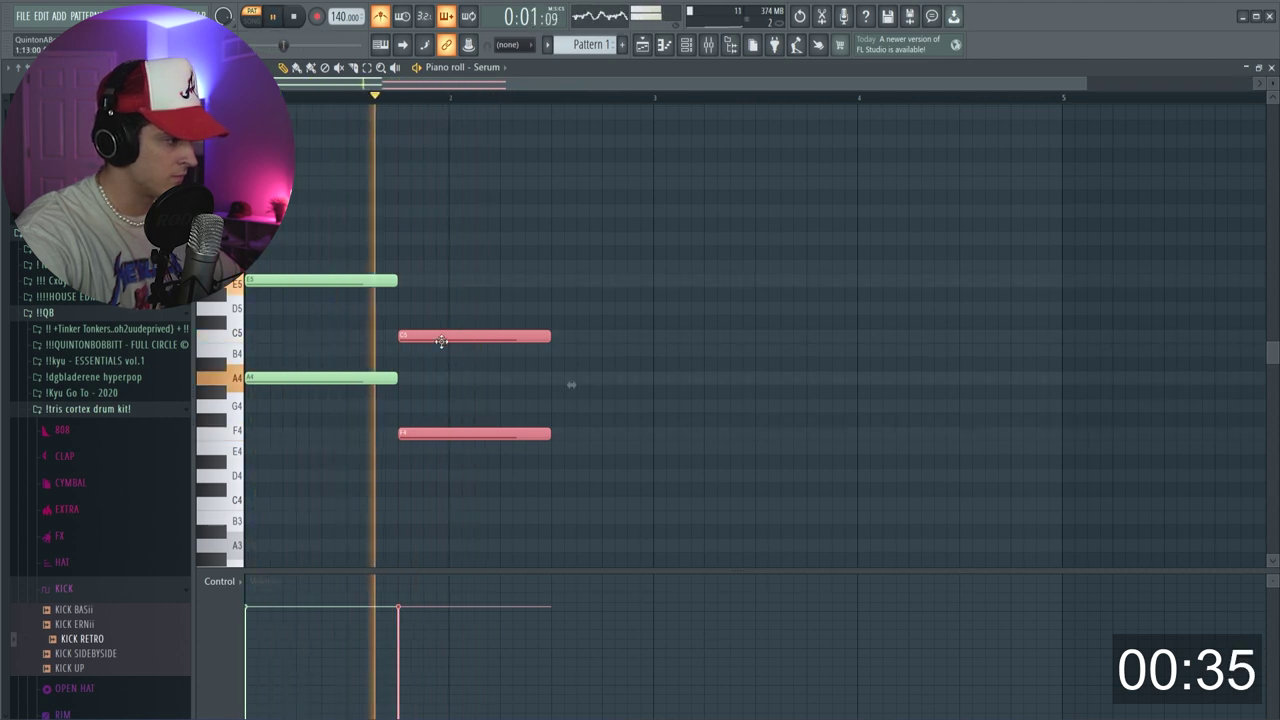
key("space")
Add a third note pair at E4 and B4 ending with bar 2, and shorten the F4 and C5 pair to meet it
mouse_move(441, 342)
left_mouse_down()
mouse_move(538, 333)
mouse_move(541, 360)
left_mouse_up()
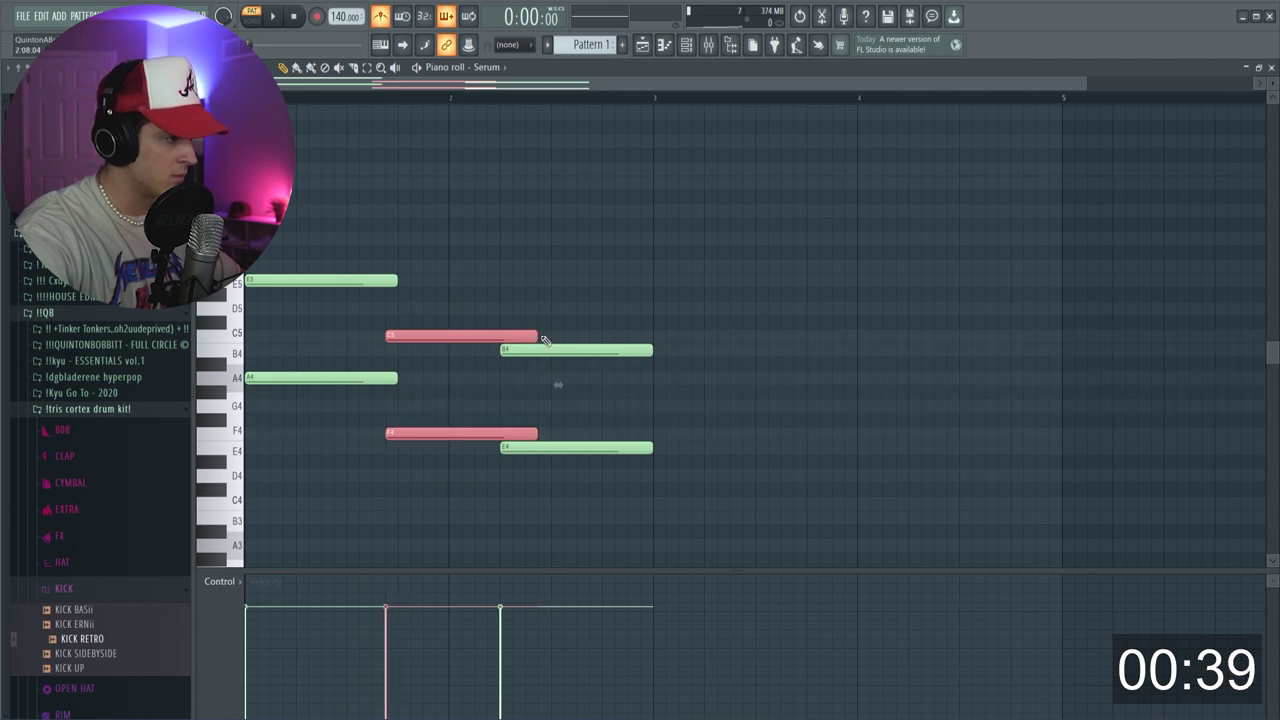
left_click_drag(551, 334, 500, 334)
left_click(555, 305)
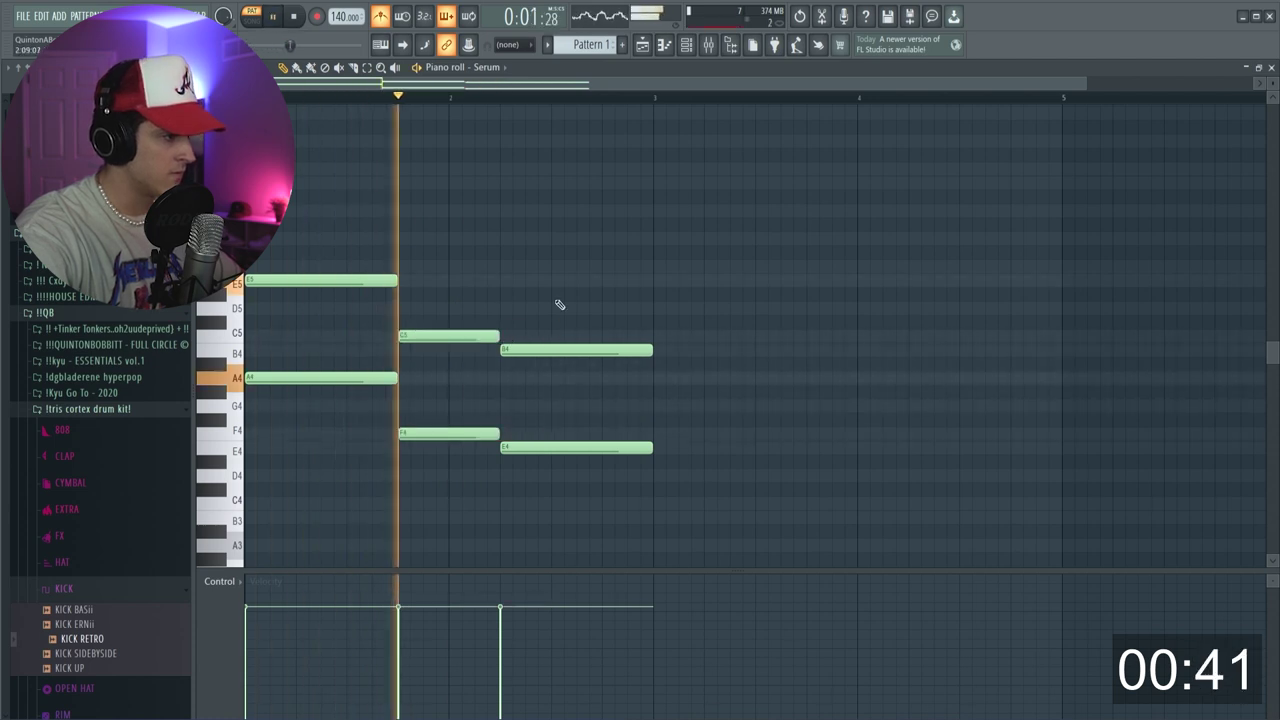
Raise the third note pair to G4 and D5, and duplicate the two-bar chord pattern into bars 3 and 4
left_click_drag(543, 480, 534, 277)
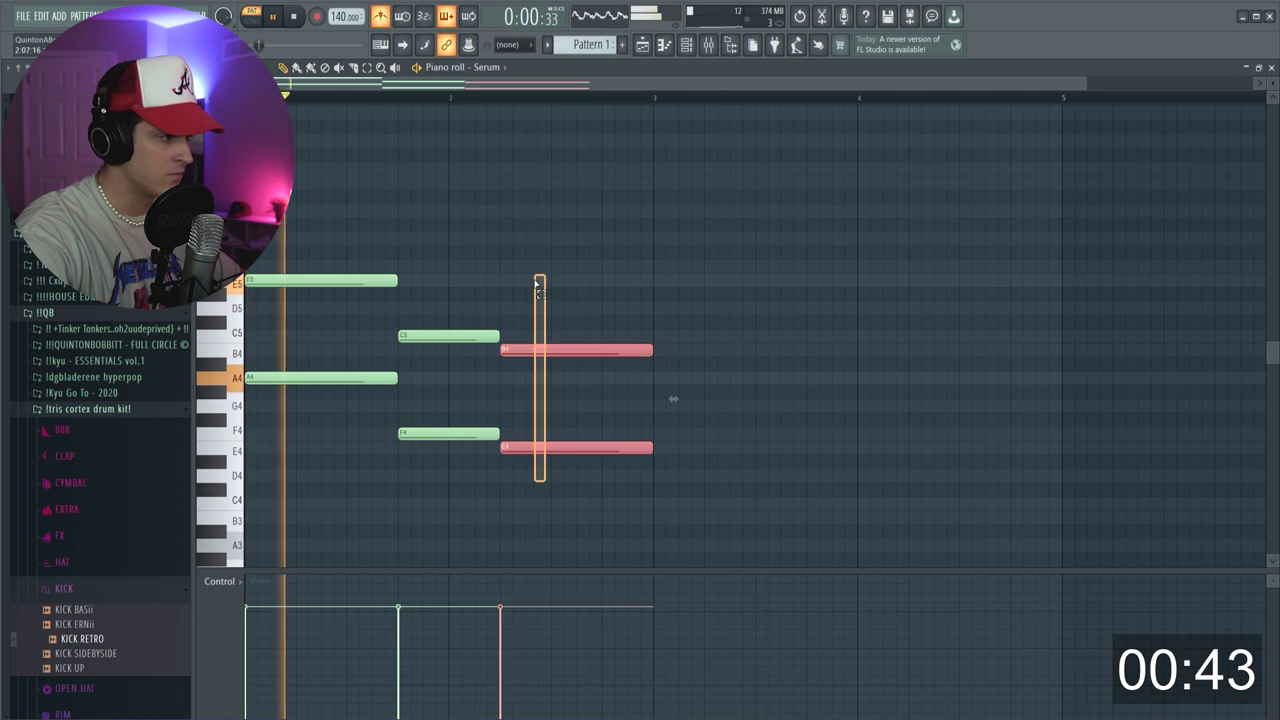
left_click_drag(514, 349, 516, 302)
left_click(742, 396, "ctrl")
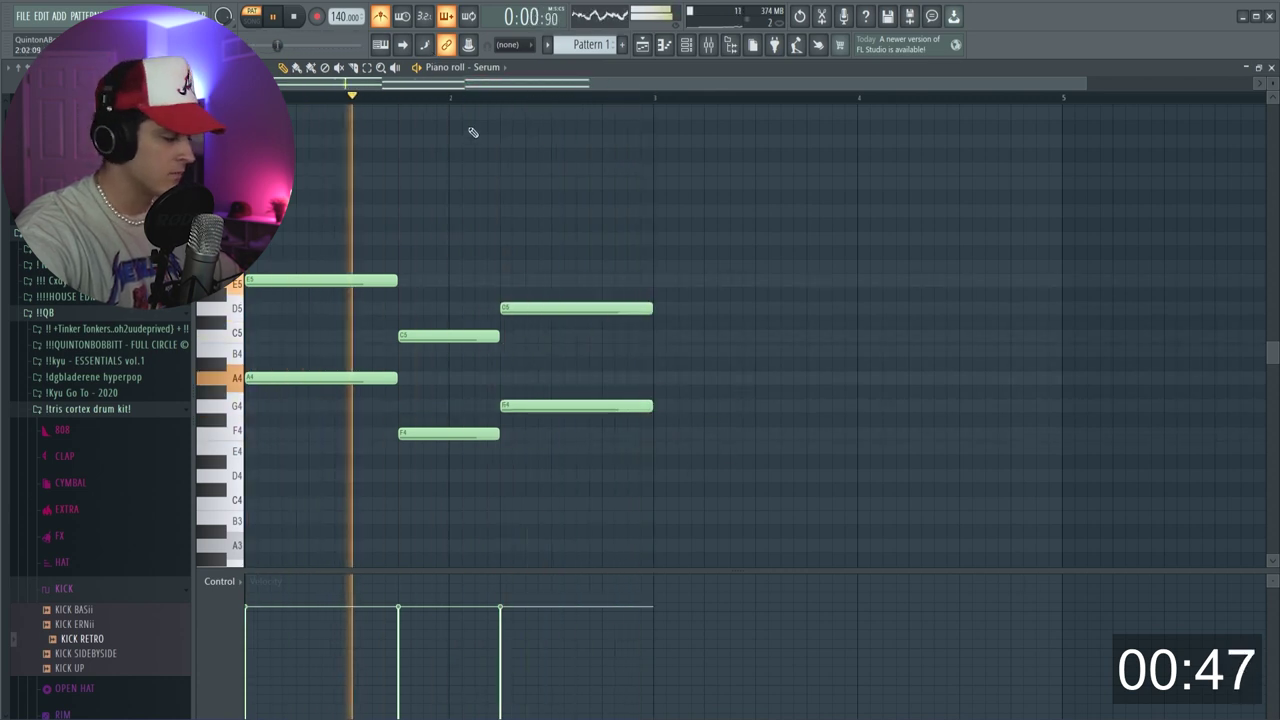
key("ctrl+b")
Start a melody above the chords in bar 1 with short C6 and B5 notes and a longer D6 note
left_click(256, 168)
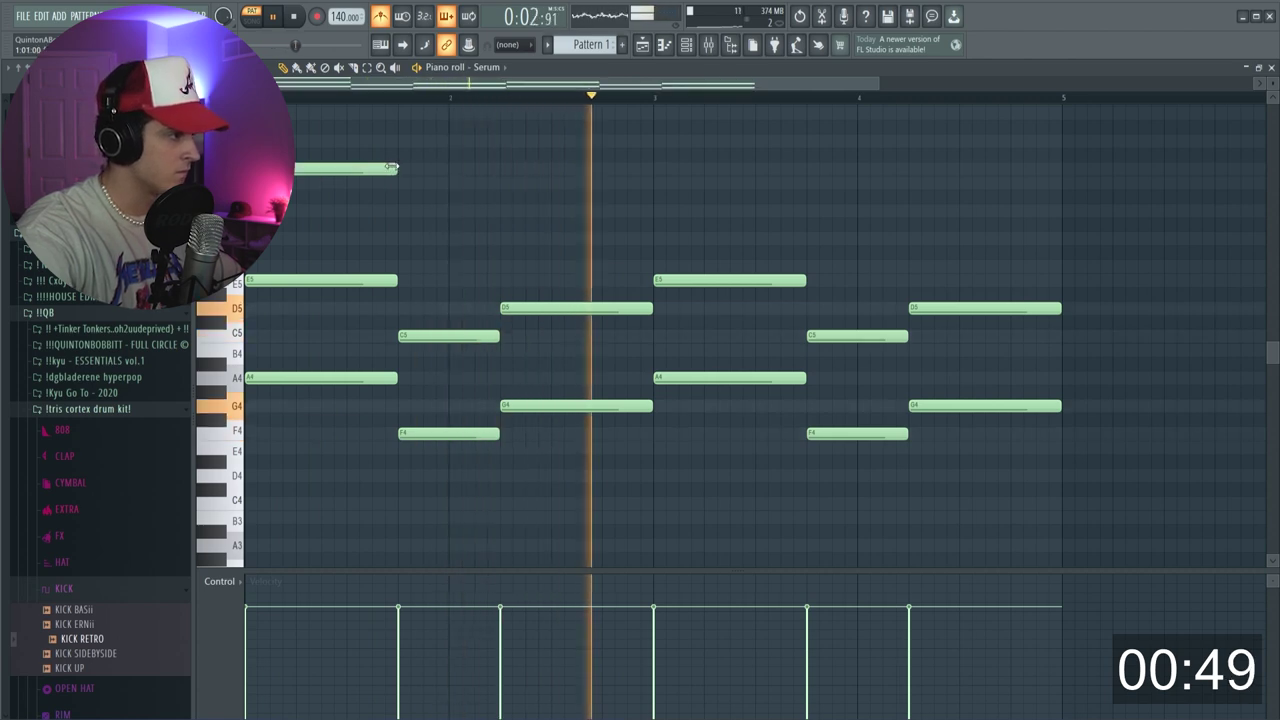
left_click_drag(396, 168, 269, 168)
left_click(282, 183)
left_click(306, 140)
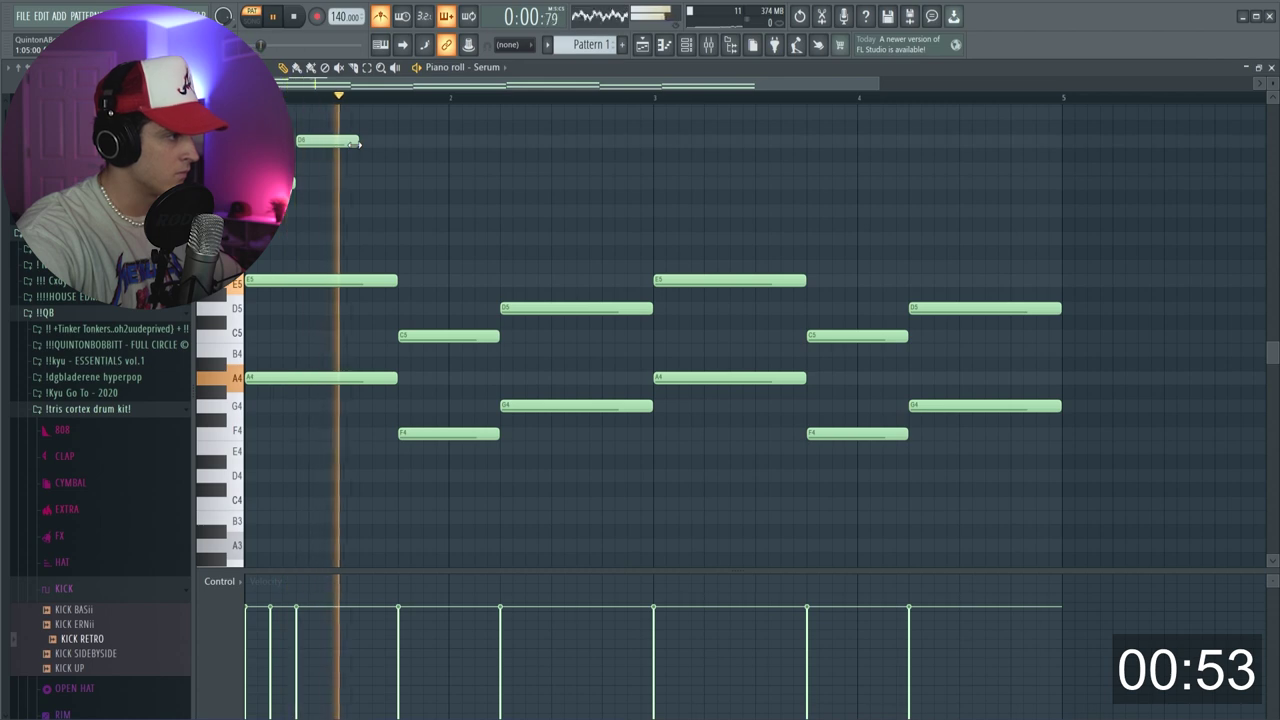
scroll(409, 205, "up", 2)
key("space")
scroll(370, 200, "up", 4)
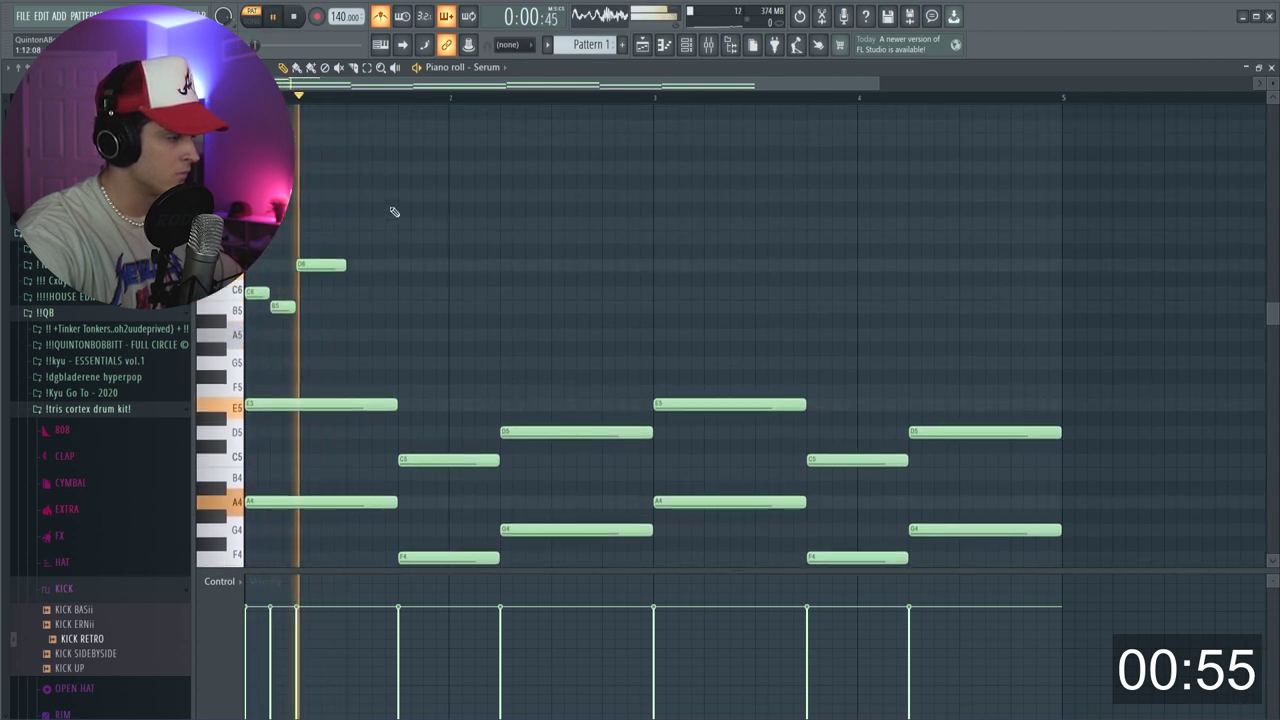
left_click_drag(343, 266, 403, 266)
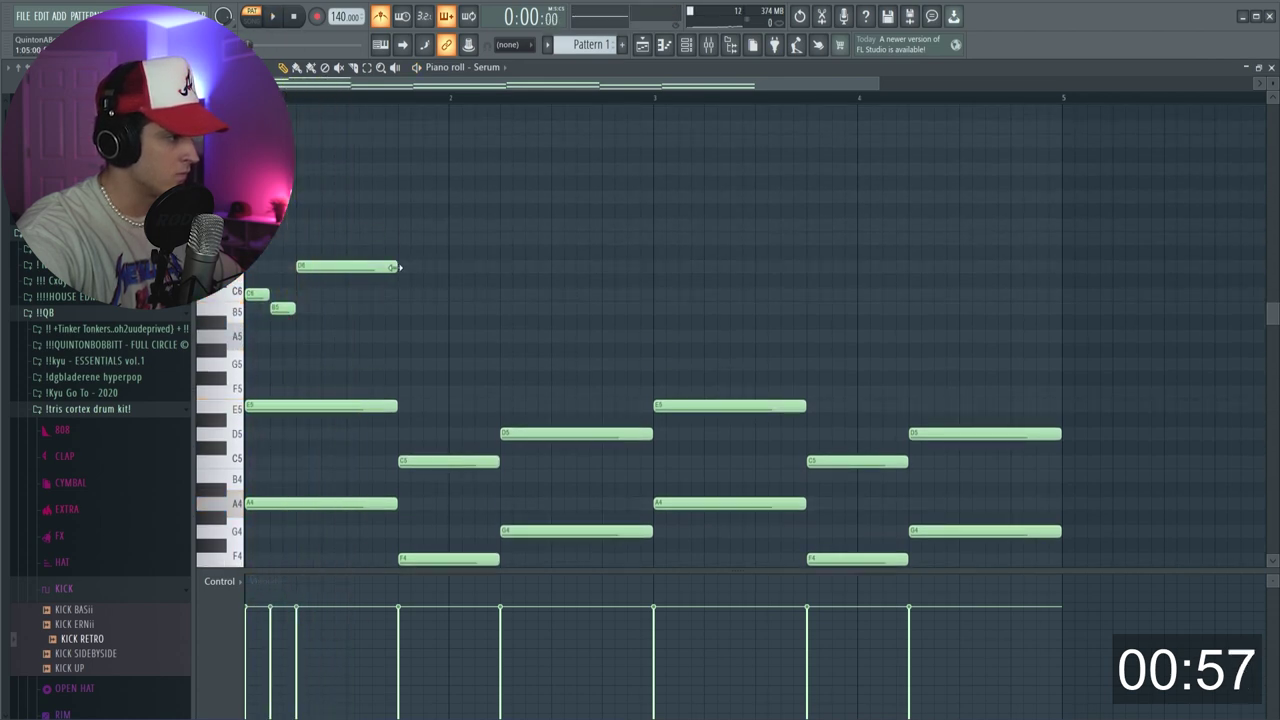
left_click_drag(377, 269, 374, 270)
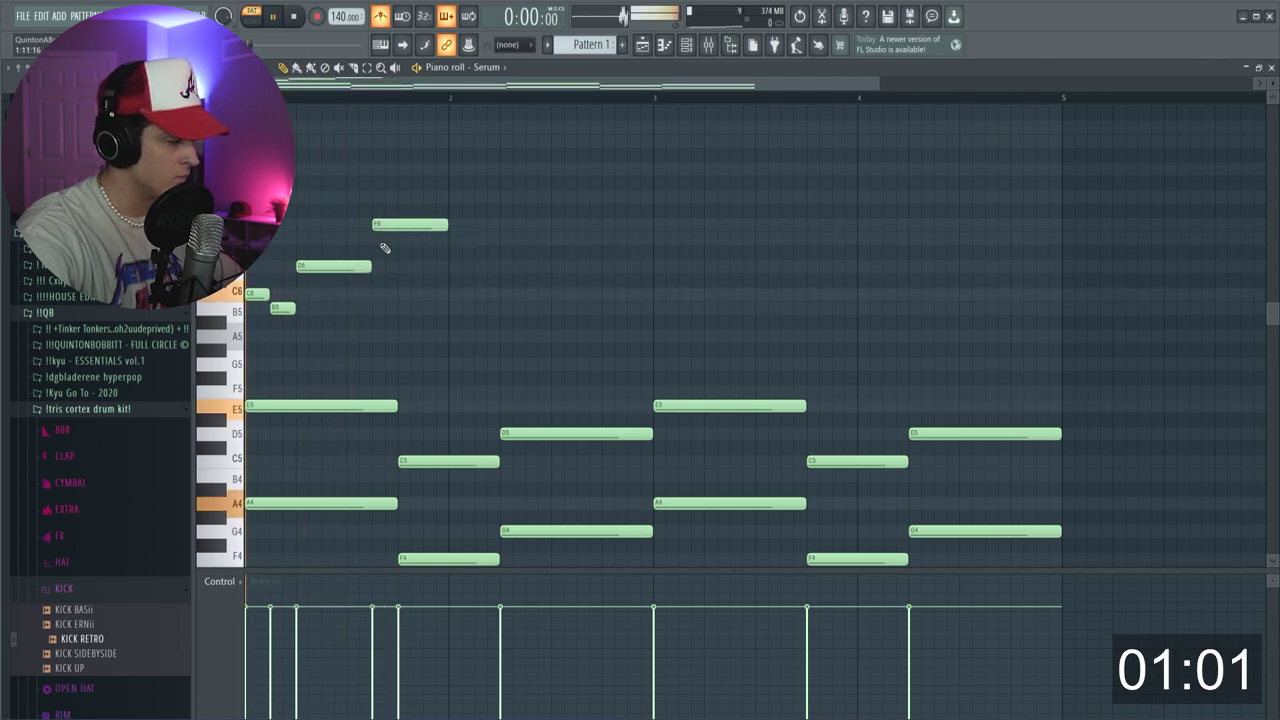
Continue the melody to the end of bar 2 with E6, C6, B5, A5, B5, D6, E6 and G6
left_click(396, 292)
key("space")
mouse_move(393, 226)
left_mouse_down()
mouse_move(393, 240)
mouse_move(409, 240)
mouse_move(398, 240)
left_mouse_up()
left_click(402, 292)
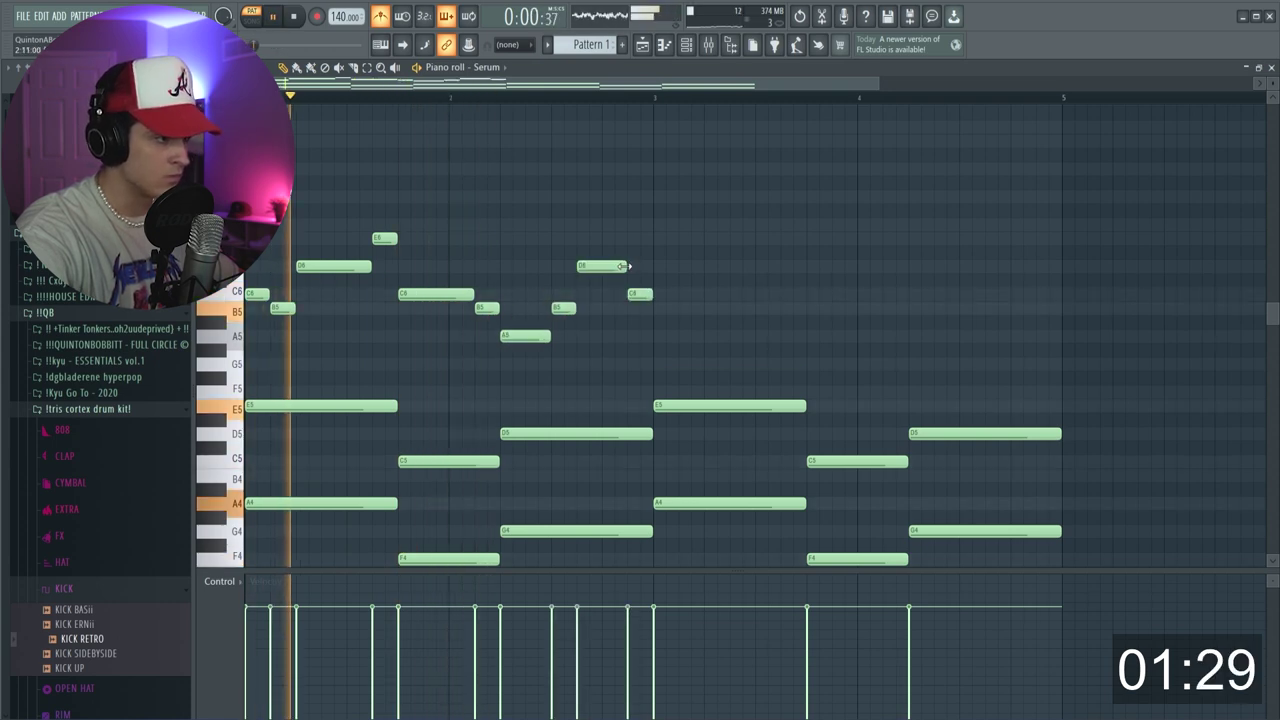
left_click(640, 293)
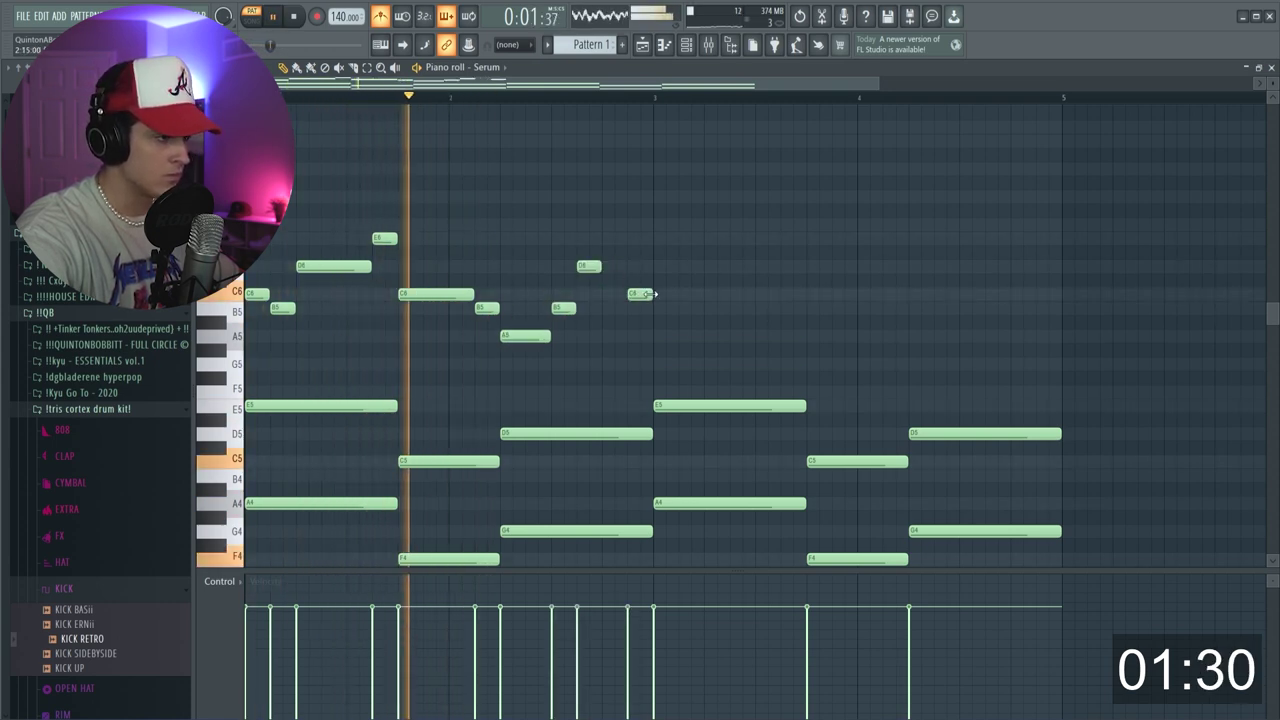
right_click(640, 293)
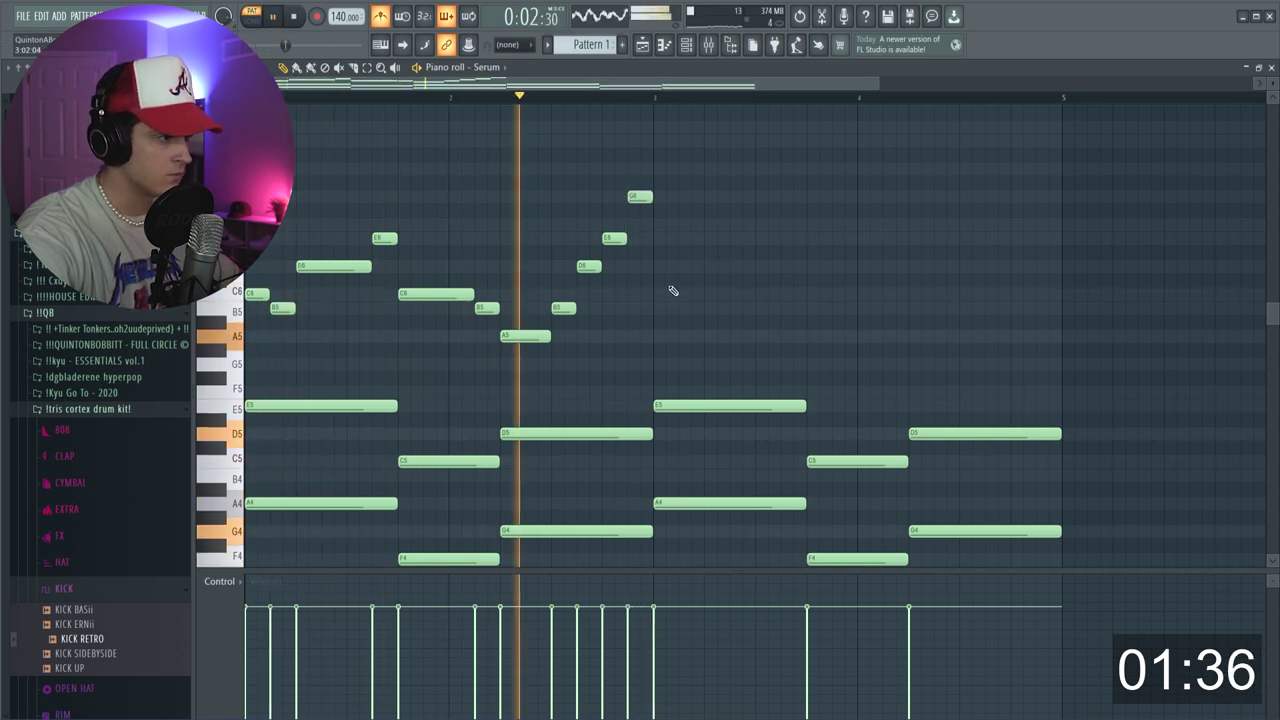
Copy the two-bar melody into bars 3 and 4, with the ending descending through G6, E6, D6 and B5
left_click_drag(674, 363, 249, 149)
key("ctrl+s")
left_click(731, 355)
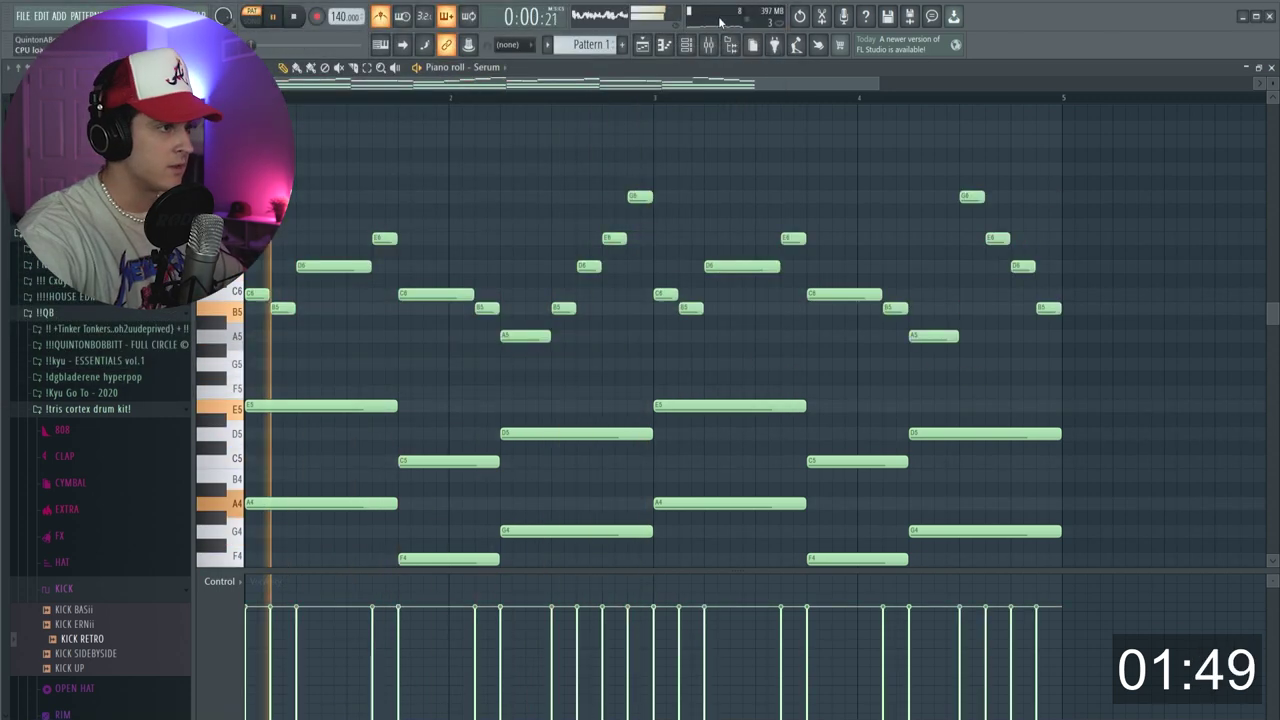
Clone the Serum channel in the channel rack and route the copy to mixer insert 2
key("F6")
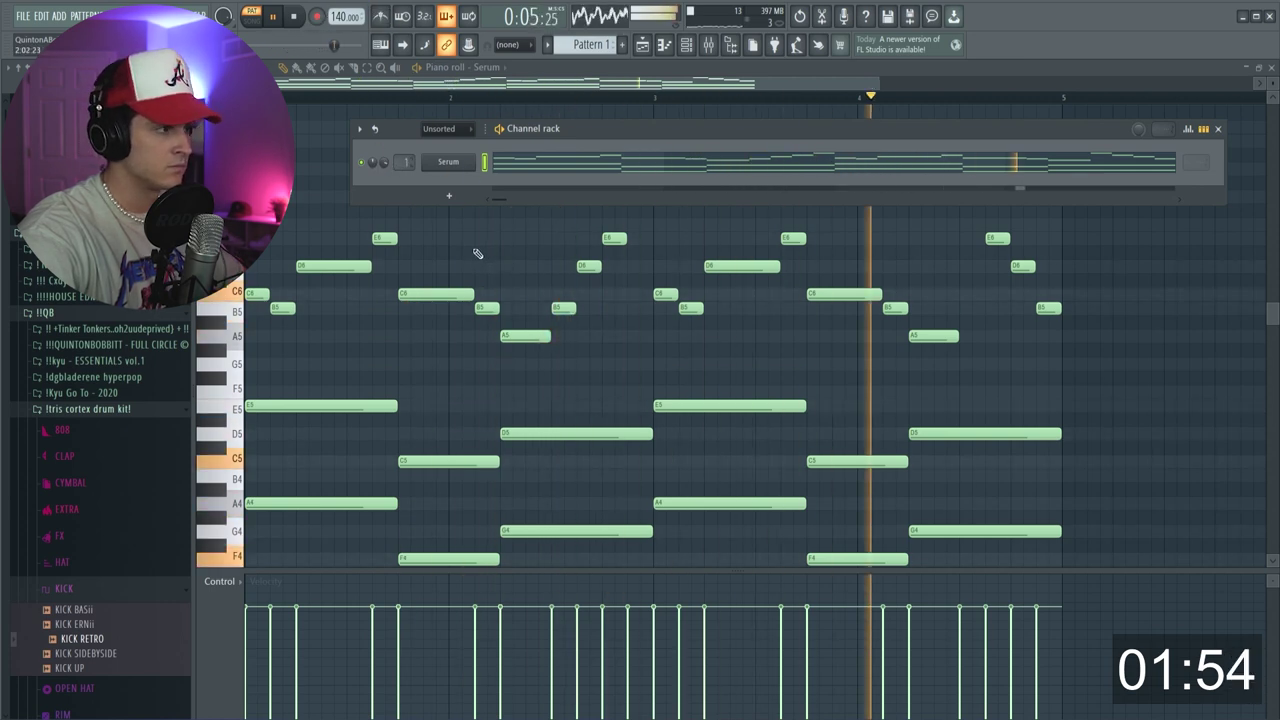
right_click(449, 165)
left_click(498, 283)
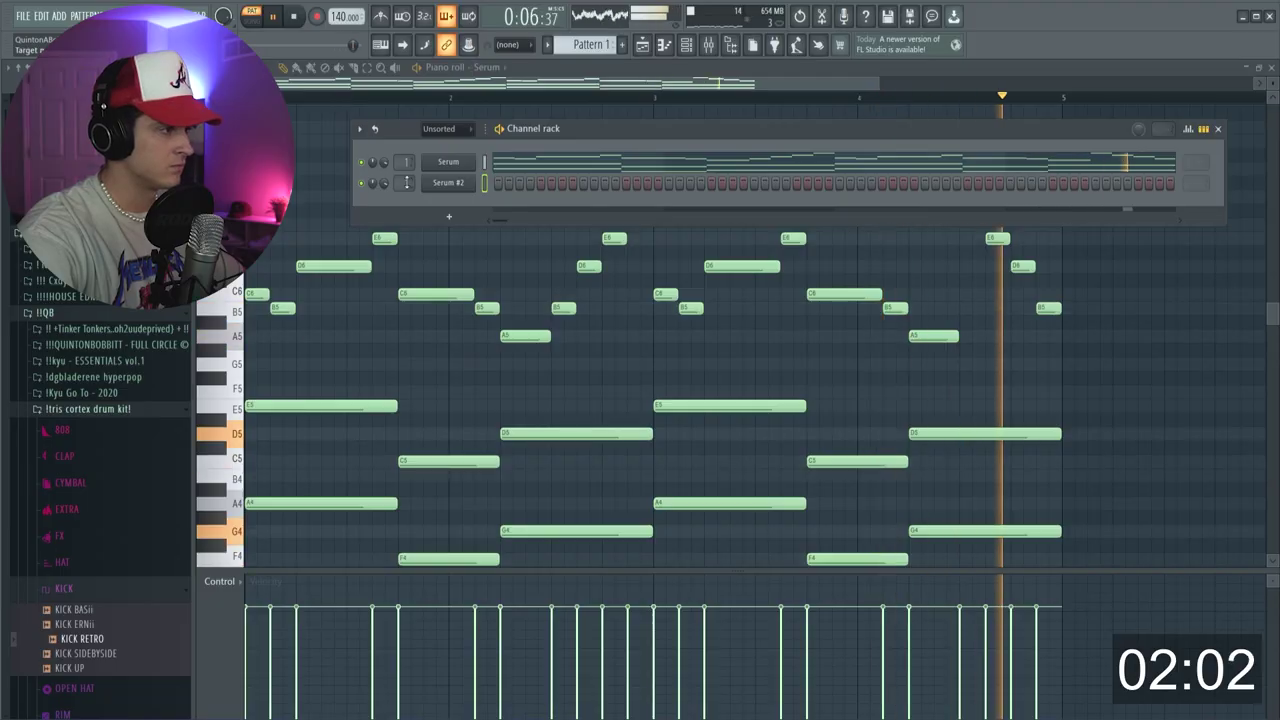
Load the "lead - yoshi" preset from the CYBER bank into Serum #2
left_click(455, 188)
left_click(760, 163)
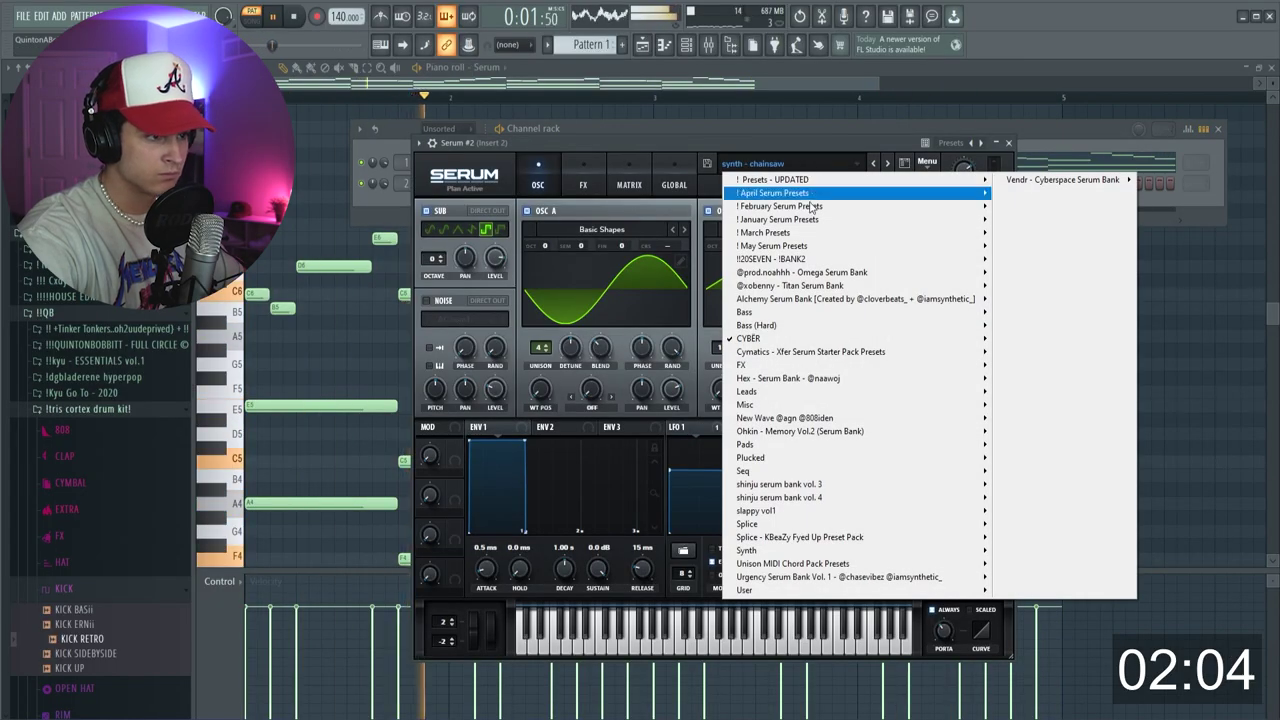
mouse_move(862, 341)
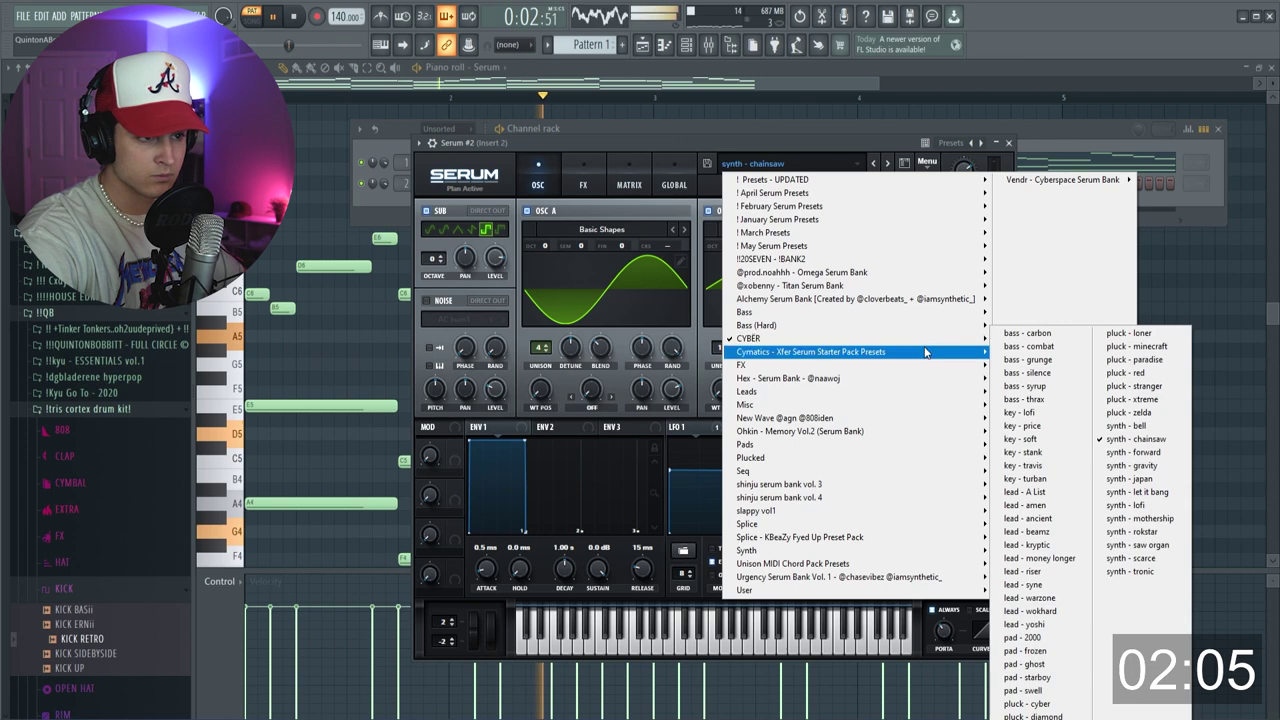
left_click(1050, 624)
left_click(1008, 143)
Copy the melody notes above the chords from Serum and paste them into Serum #2's piano roll
left_click_drag(250, 336, 1005, 161, "ctrl")
key("ctrl+c")
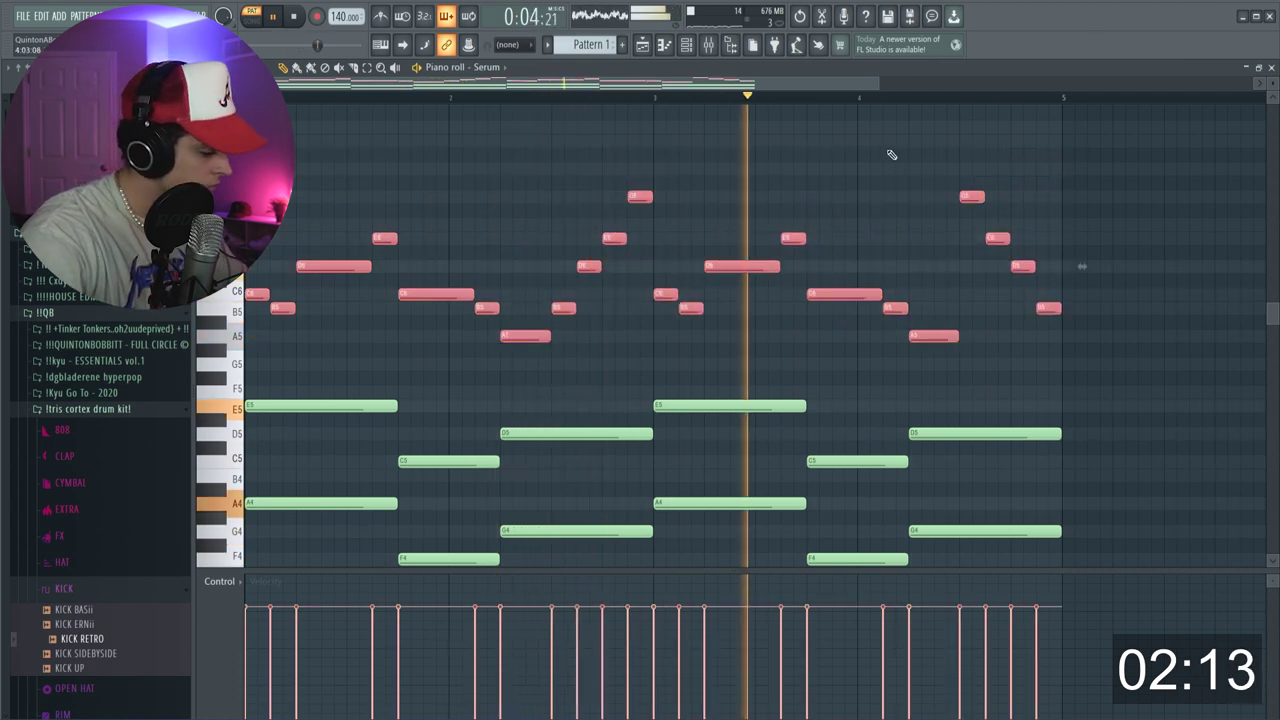
key("Down")
key("ctrl+v")
left_click(585, 329, "ctrl")
scroll(620, 333, "up", 2)
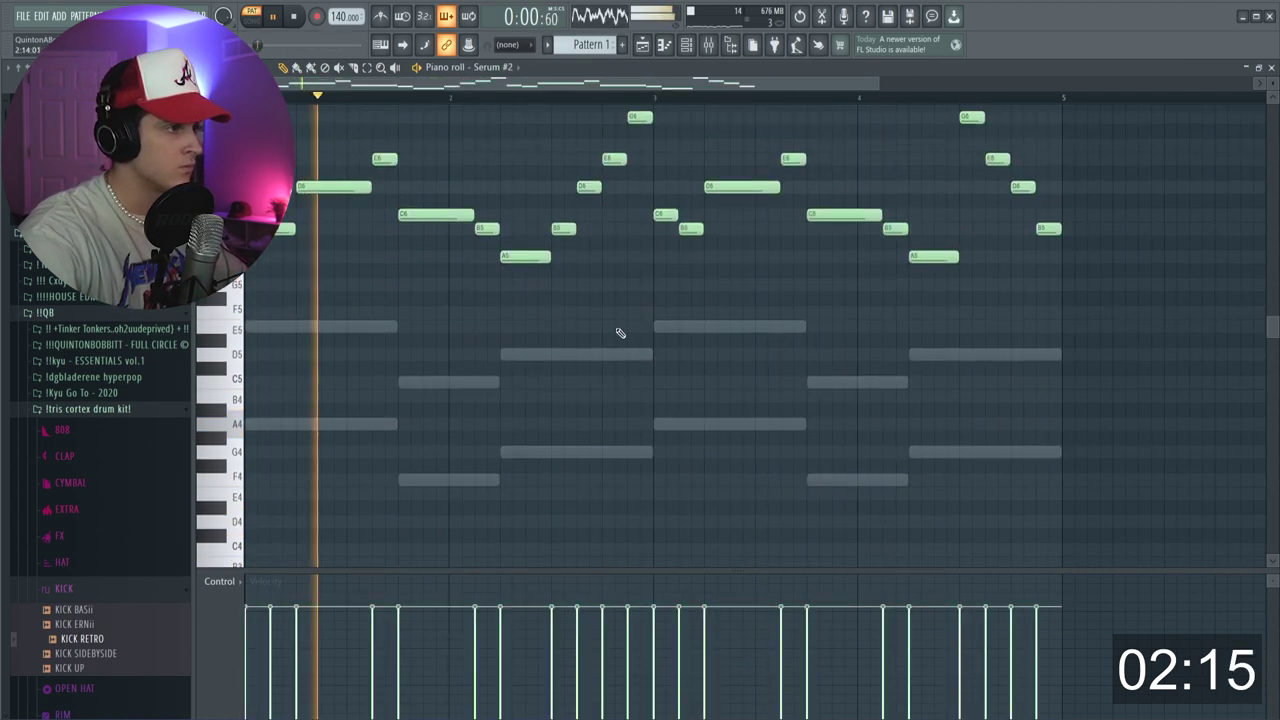
In Serum #3's piano roll, lower the second long note to A6 and add a B6 note lasting until the end of bar 2
left_click(686, 46)
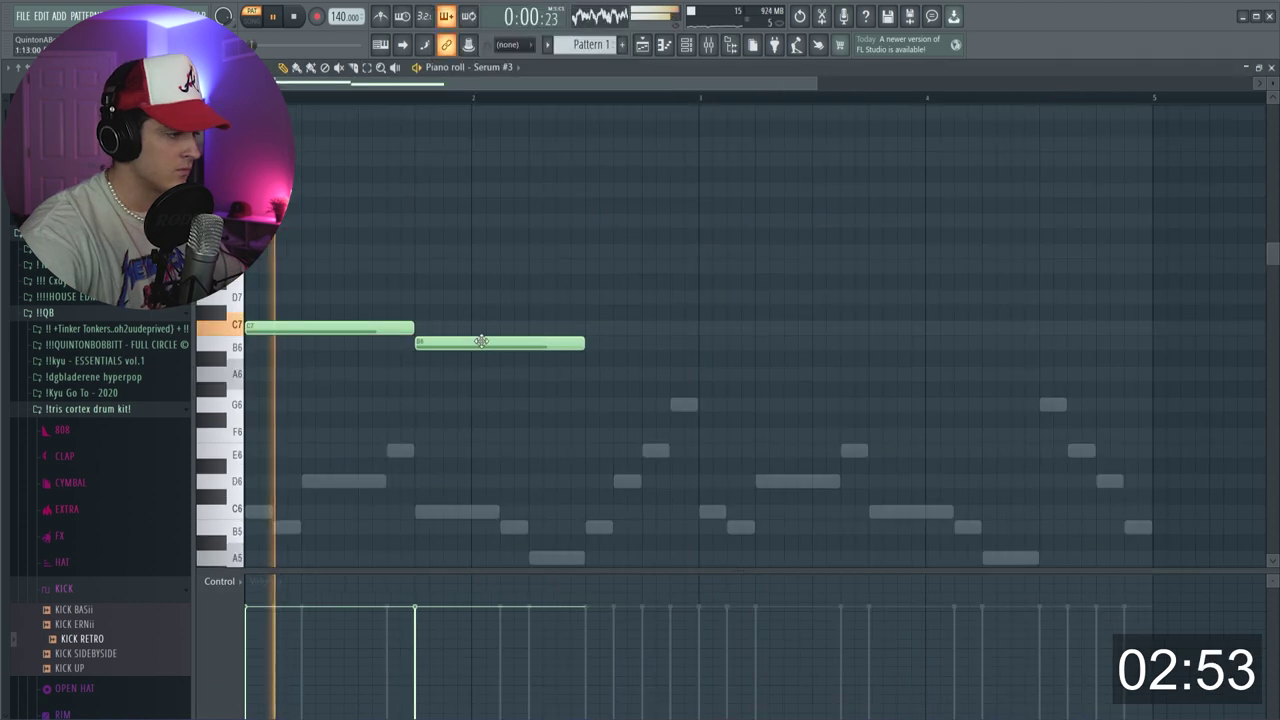
left_click_drag(472, 345, 472, 376)
scroll(474, 390, "down", 2)
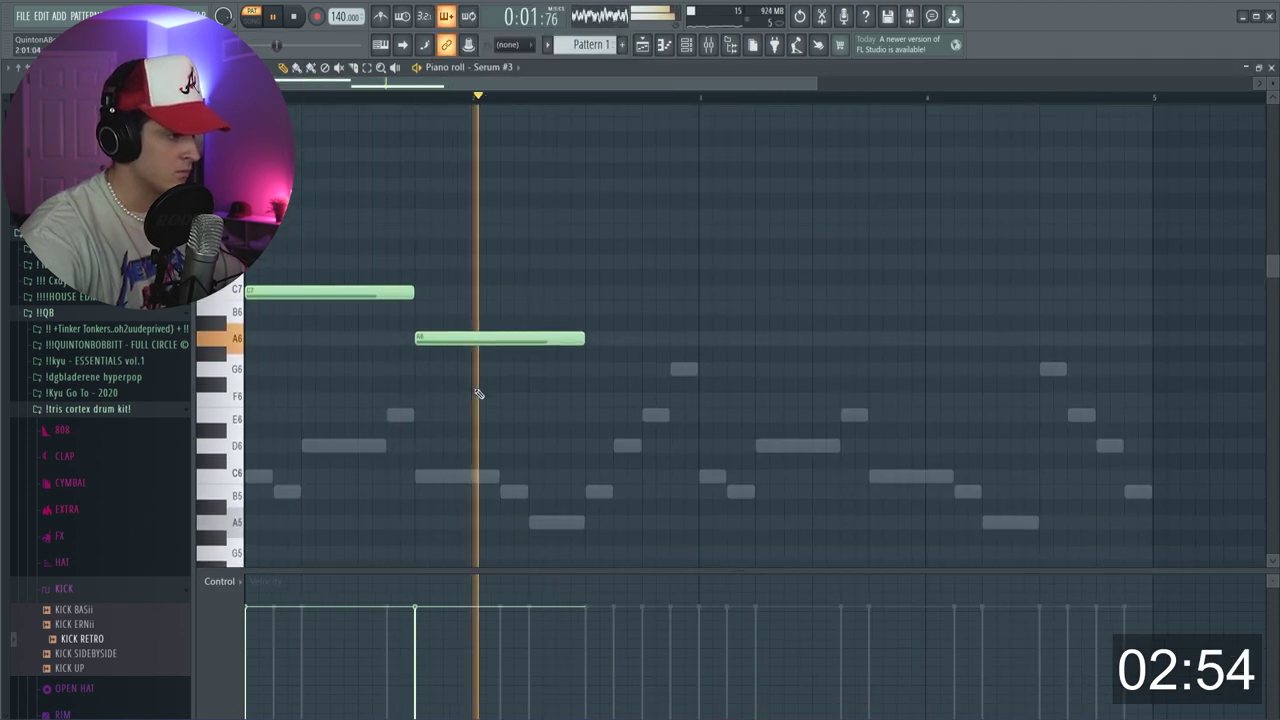
key("space")
left_click_drag(756, 298, 697, 297)
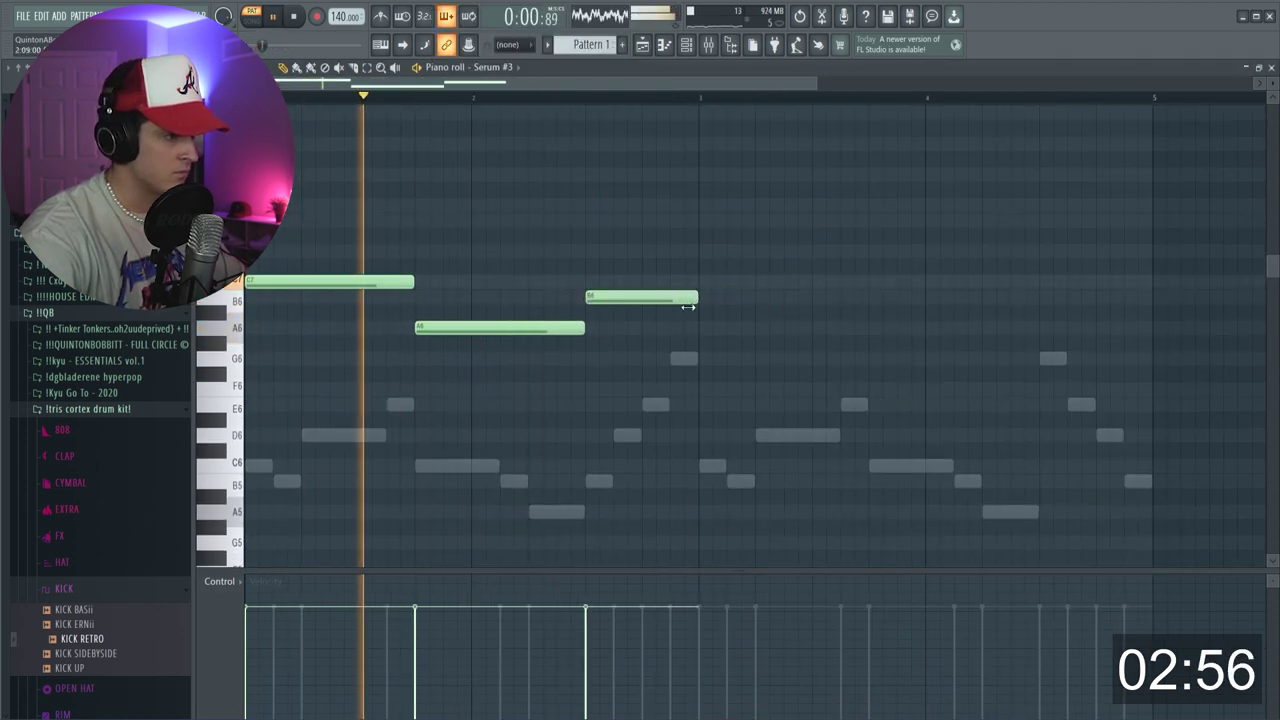
Duplicate Serum #3's three-note phrase so it also fills bars 3 and 4
key("ctrl+b")
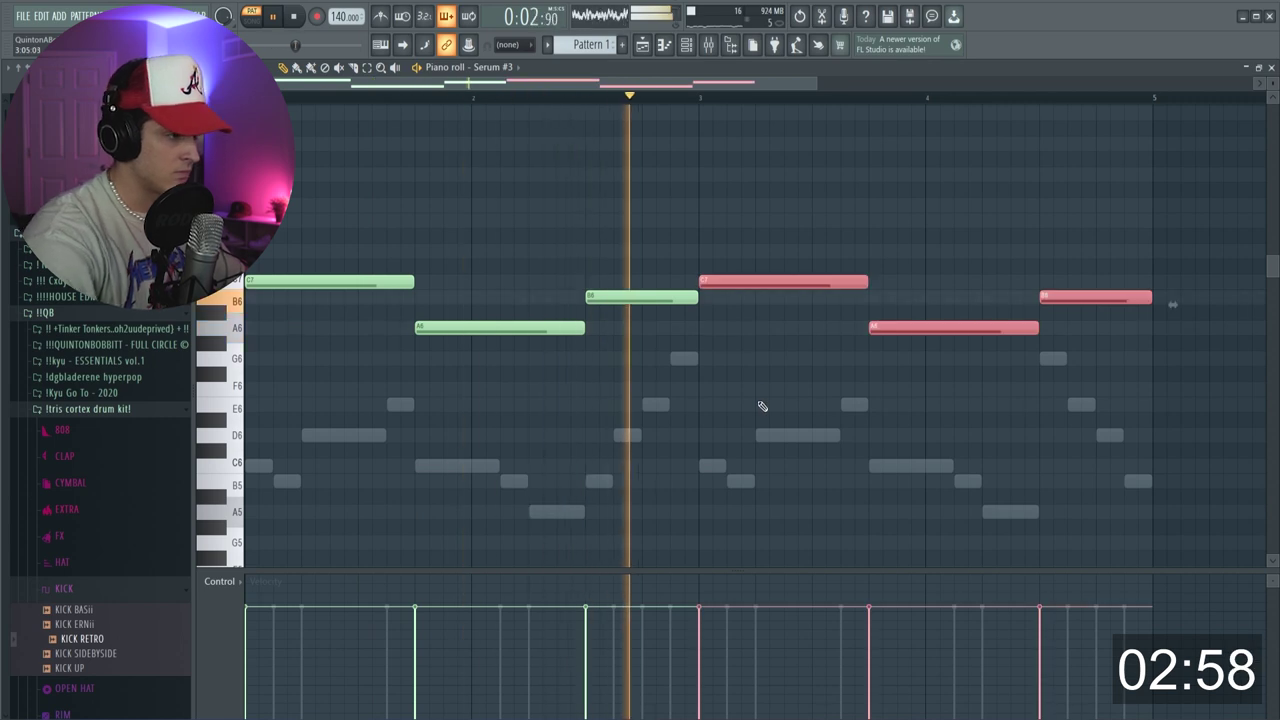
key("Down")
scroll(762, 406, "up", 1)
key("space")
key("Up")
key("ctrl+d")
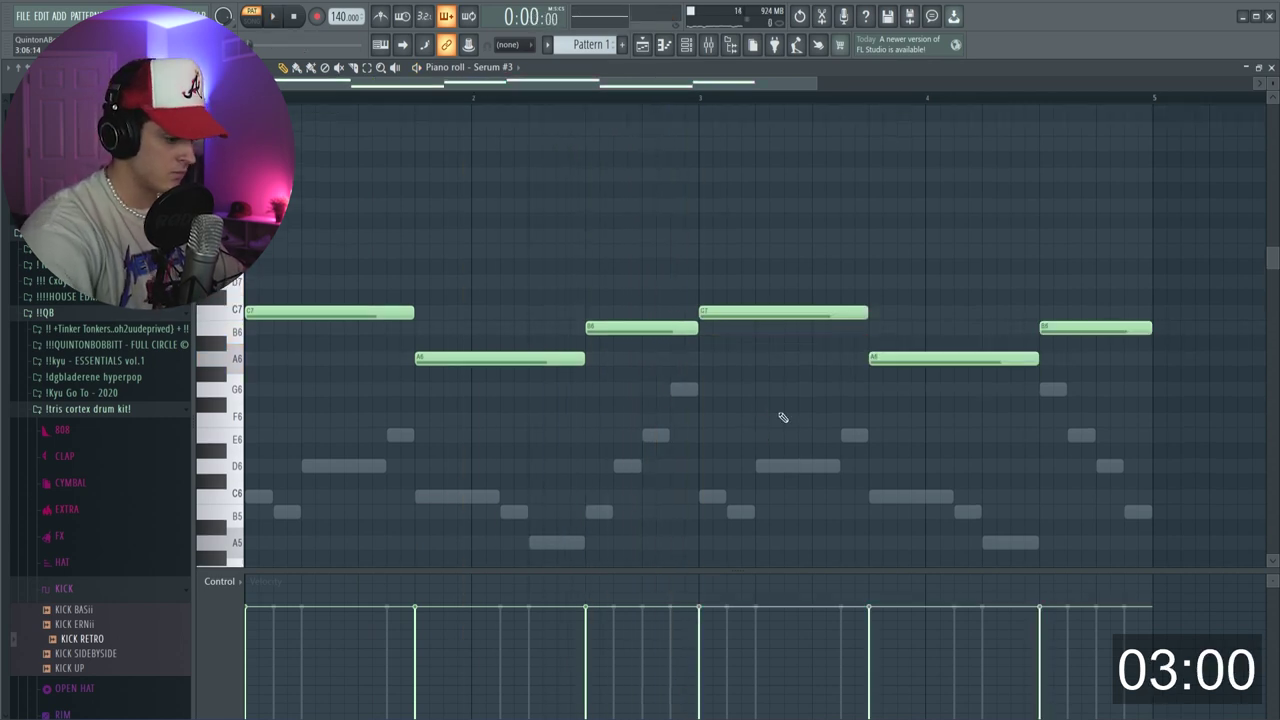
Transpose all of Serum #3's notes down one octave and play the pattern to check the layers
key("ctrl+Down")
key("space")
key("F6")
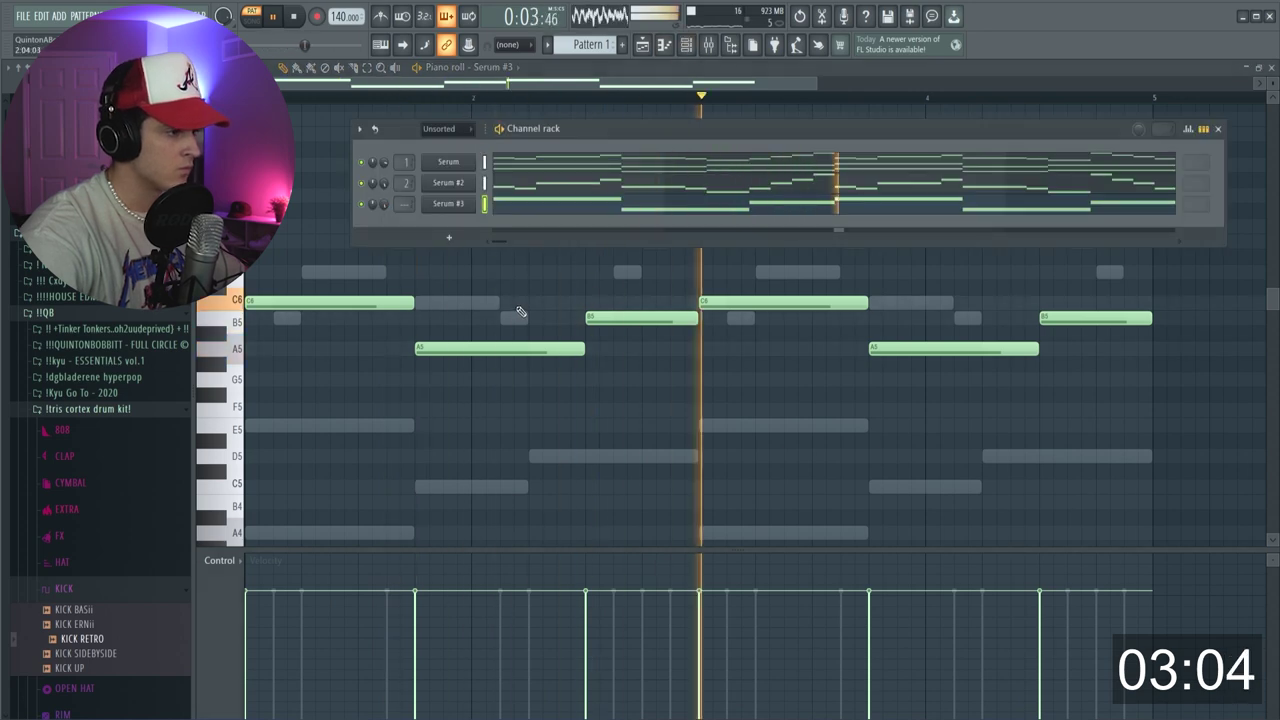
key("F6")
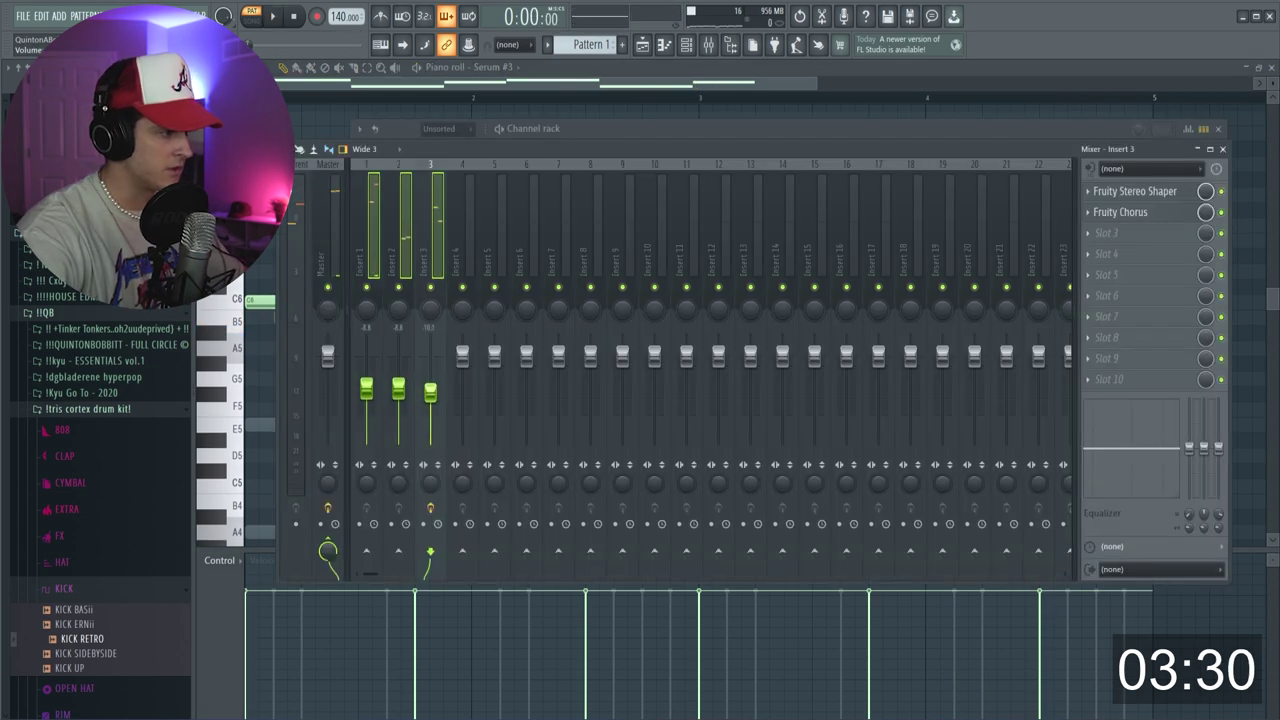
Raise mixer insert 1's level slightly and bring insert 3's level up to match insert 2
left_click(335, 266)
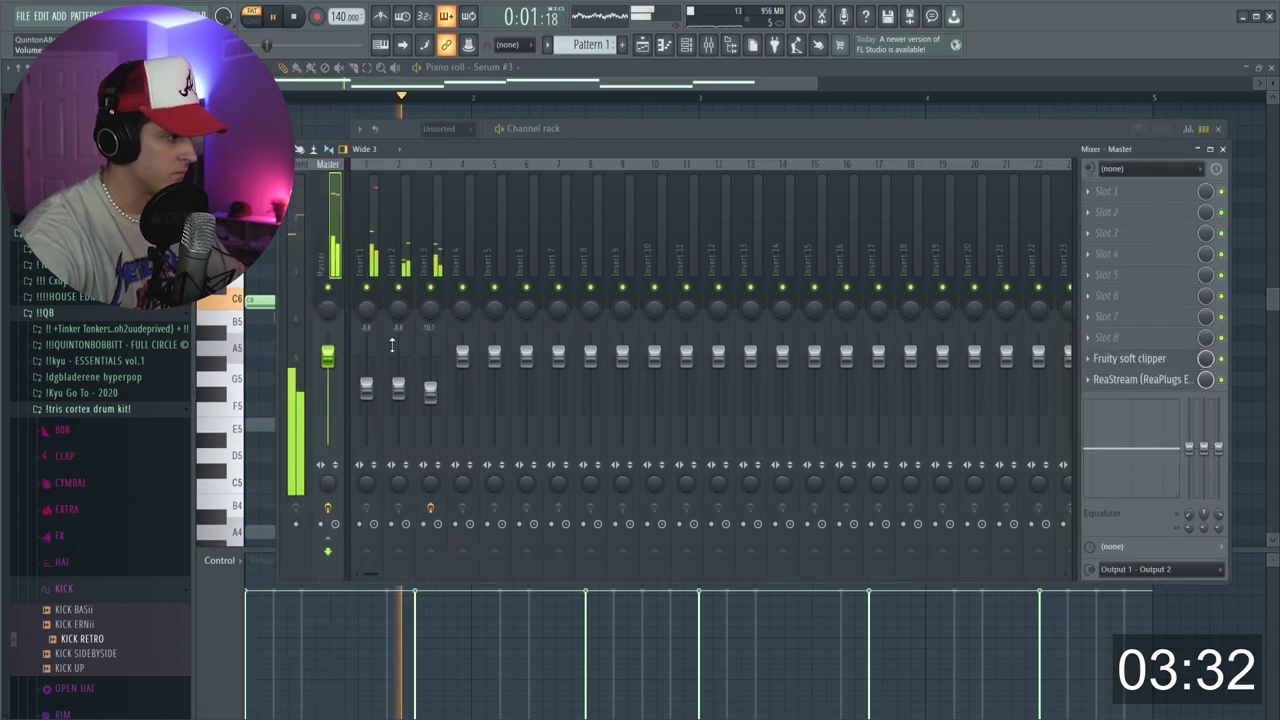
left_click(366, 389)
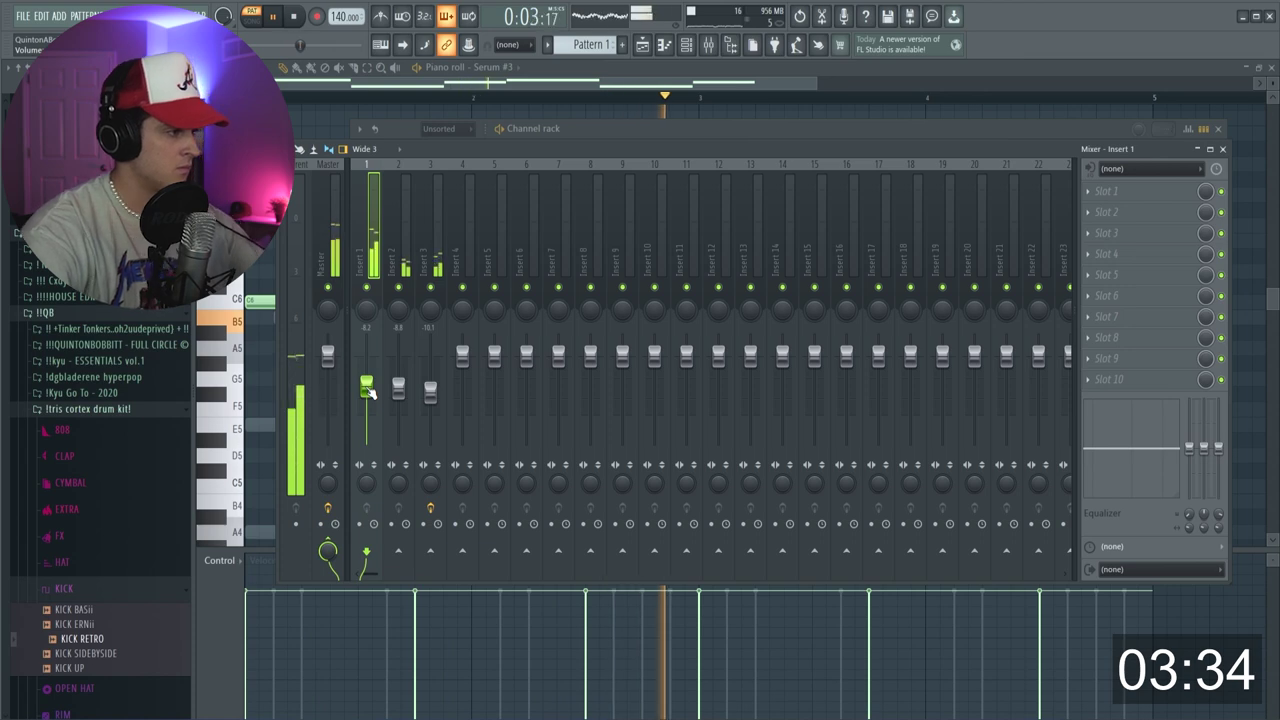
left_click_drag(428, 391, 429, 386)
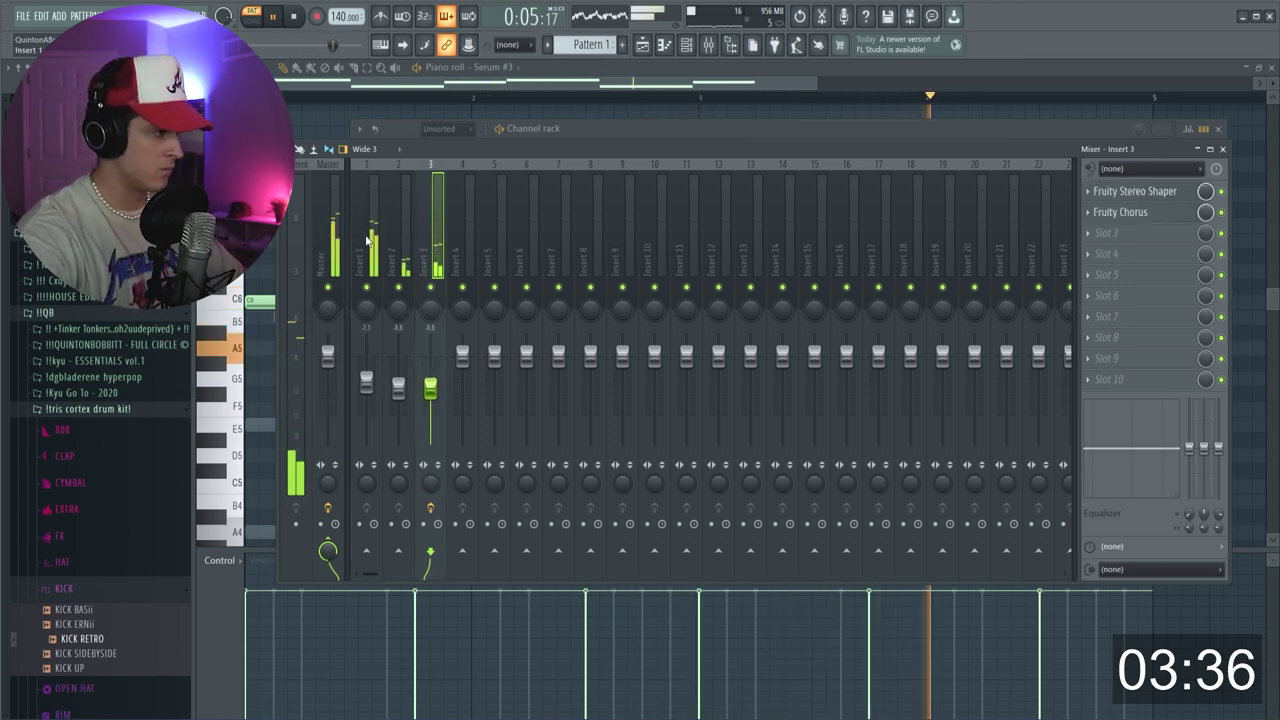
Route mixer inserts 1 through 5 to insert 6 as a melody bus
left_click_drag(367, 238, 467, 258)
right_click(526, 550)
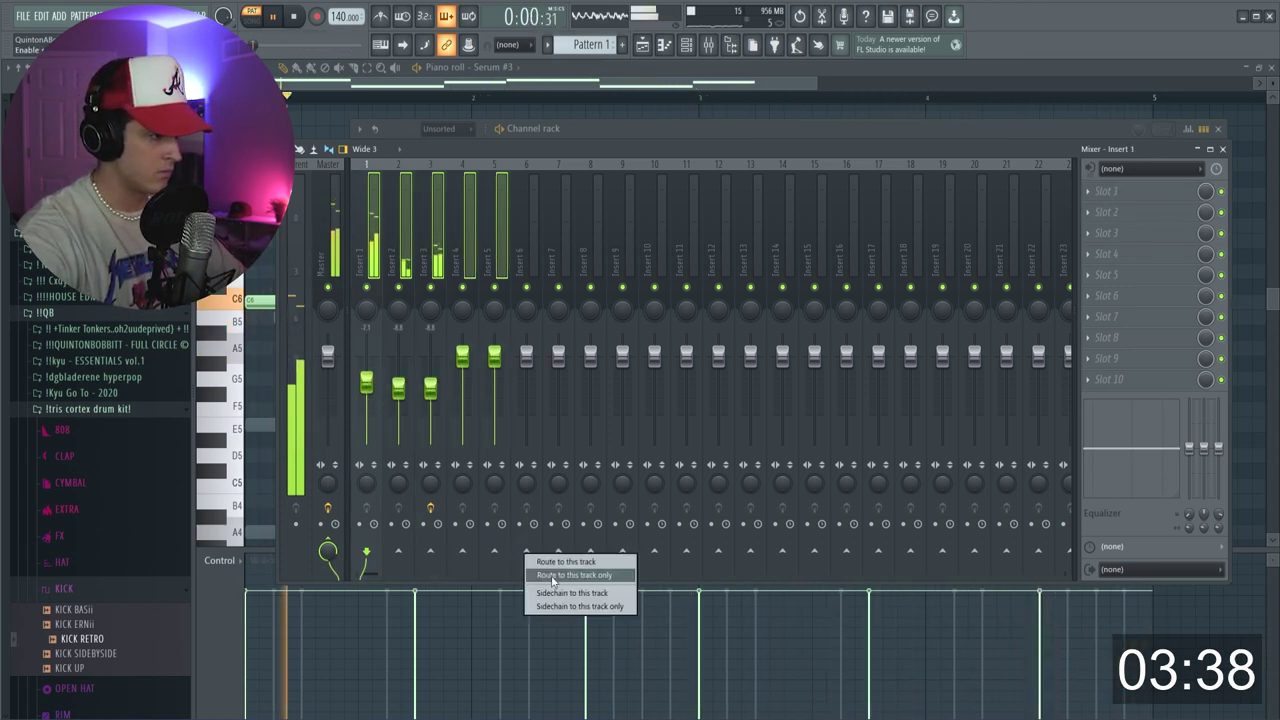
left_click(560, 562)
Add Fruity Parametric EQ 2 to insert 6 and raise the low-cut frequency to remove the bass from the melody bus
left_click(533, 258)
left_click(1150, 200)
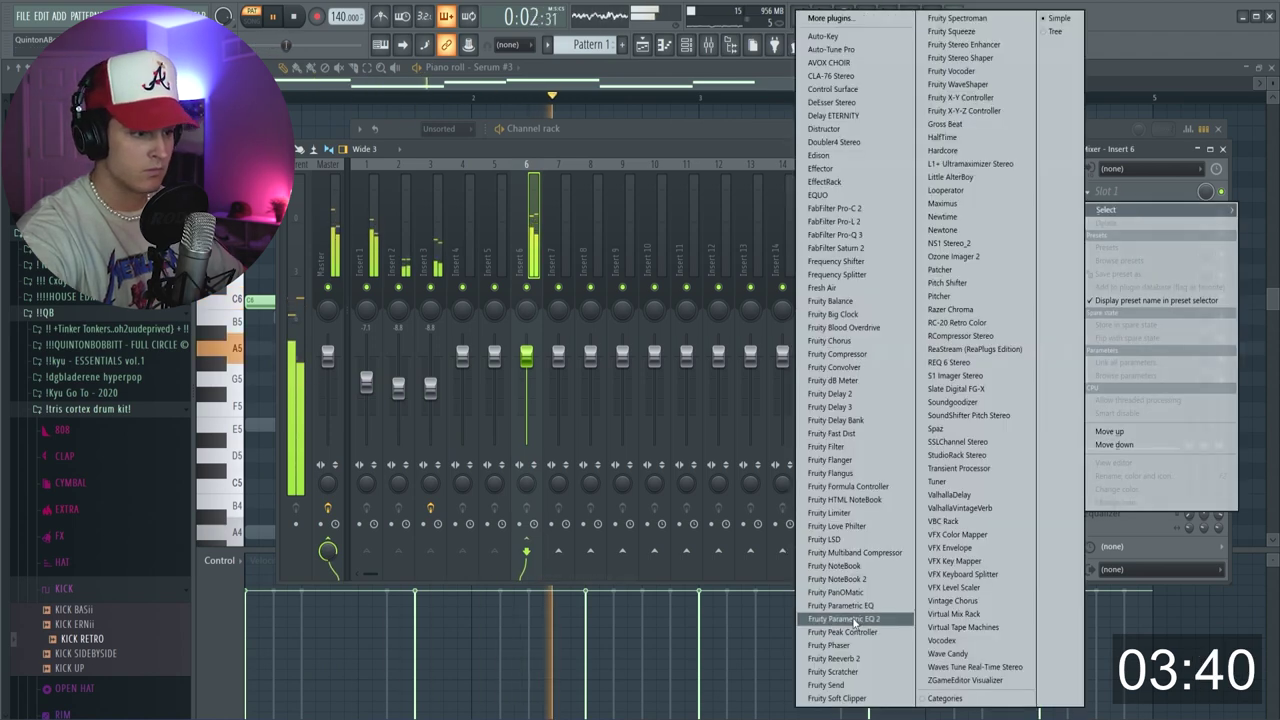
left_click(850, 615)
left_click(728, 243)
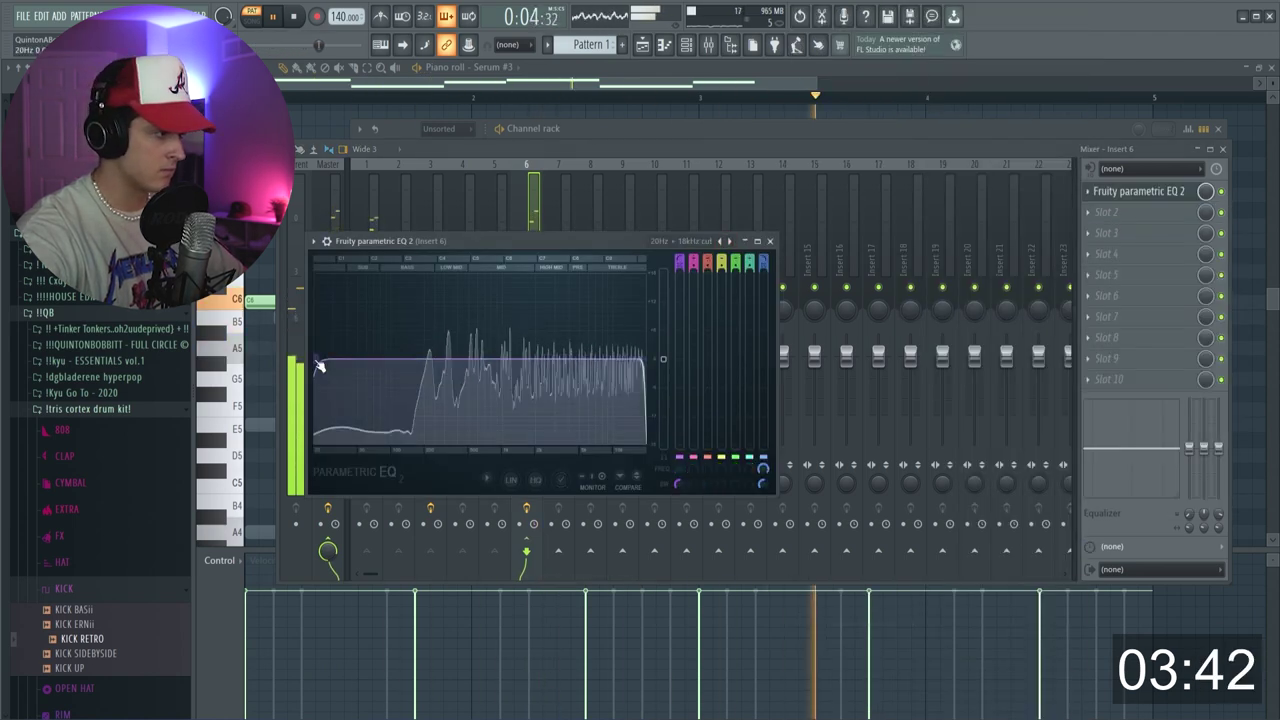
left_click_drag(314, 366, 430, 364)
left_click(769, 241)
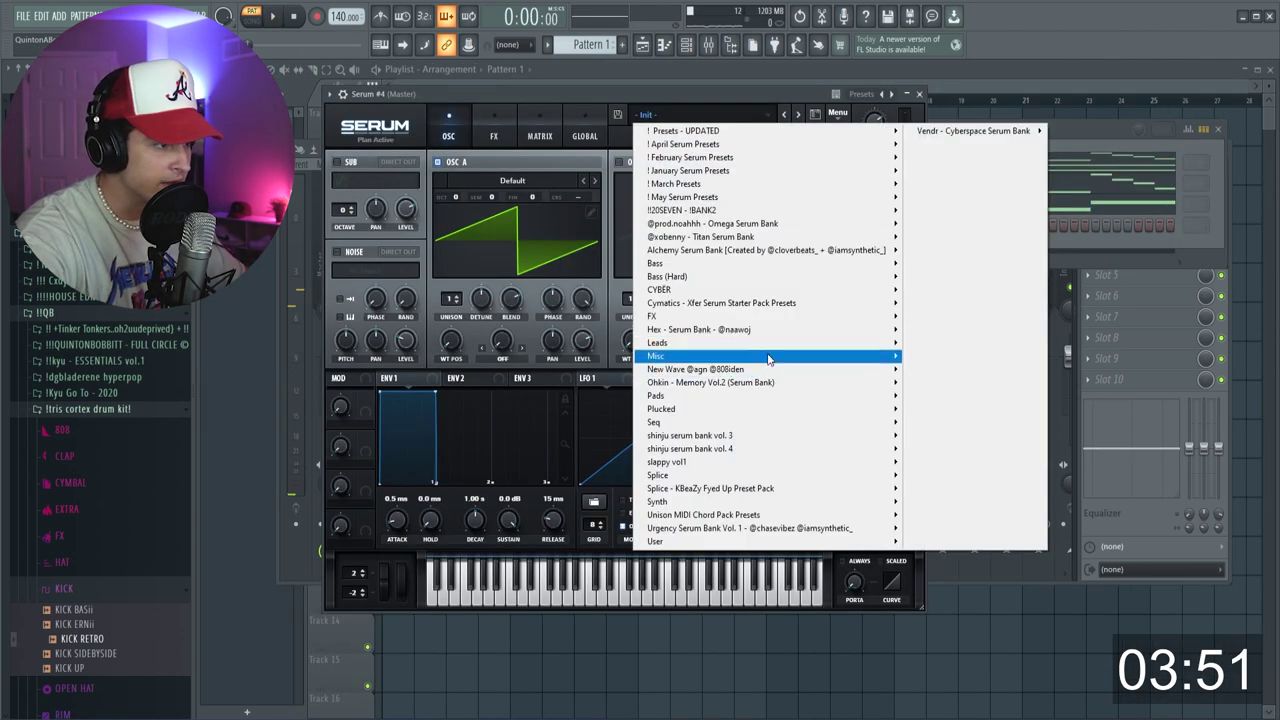
Load the "bass - carbon" preset from the CYBER bank into Serum #4
mouse_move(765, 289)
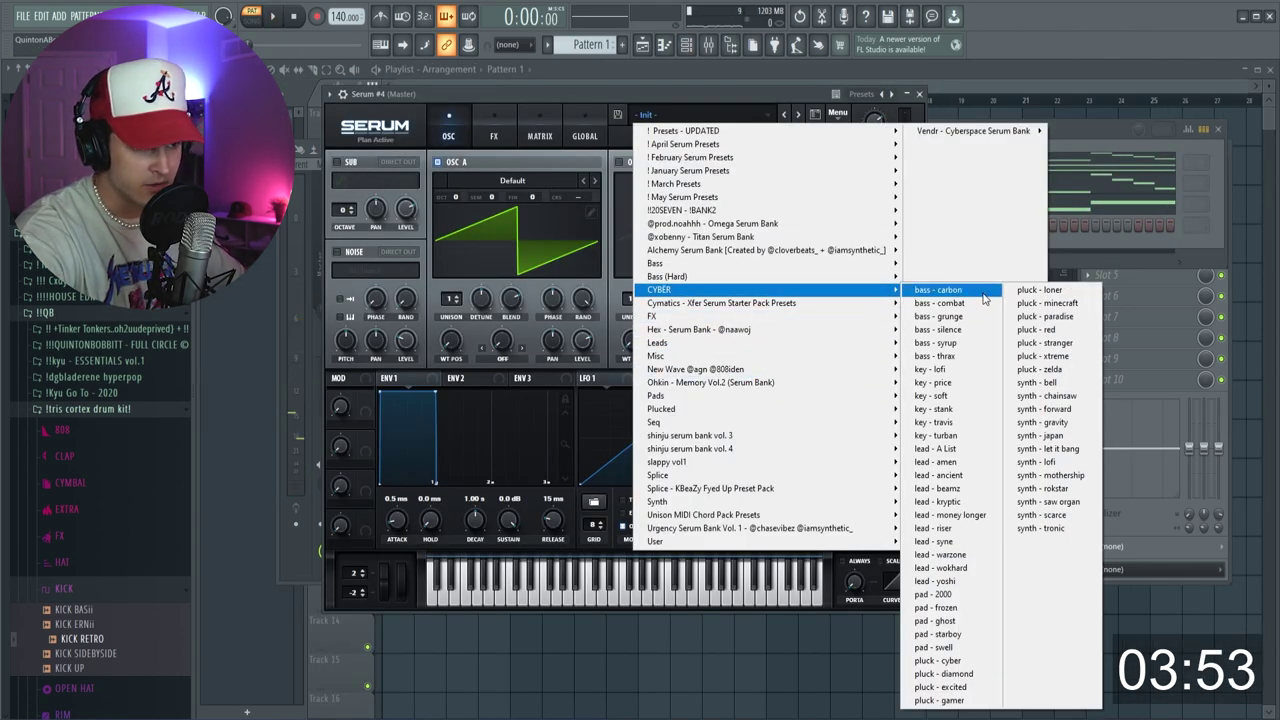
left_click(983, 296)
left_click(473, 224)
Copy the lowest chord notes A4, F4 and G4 from Serum into Serum #4's piano roll
left_click(528, 164)
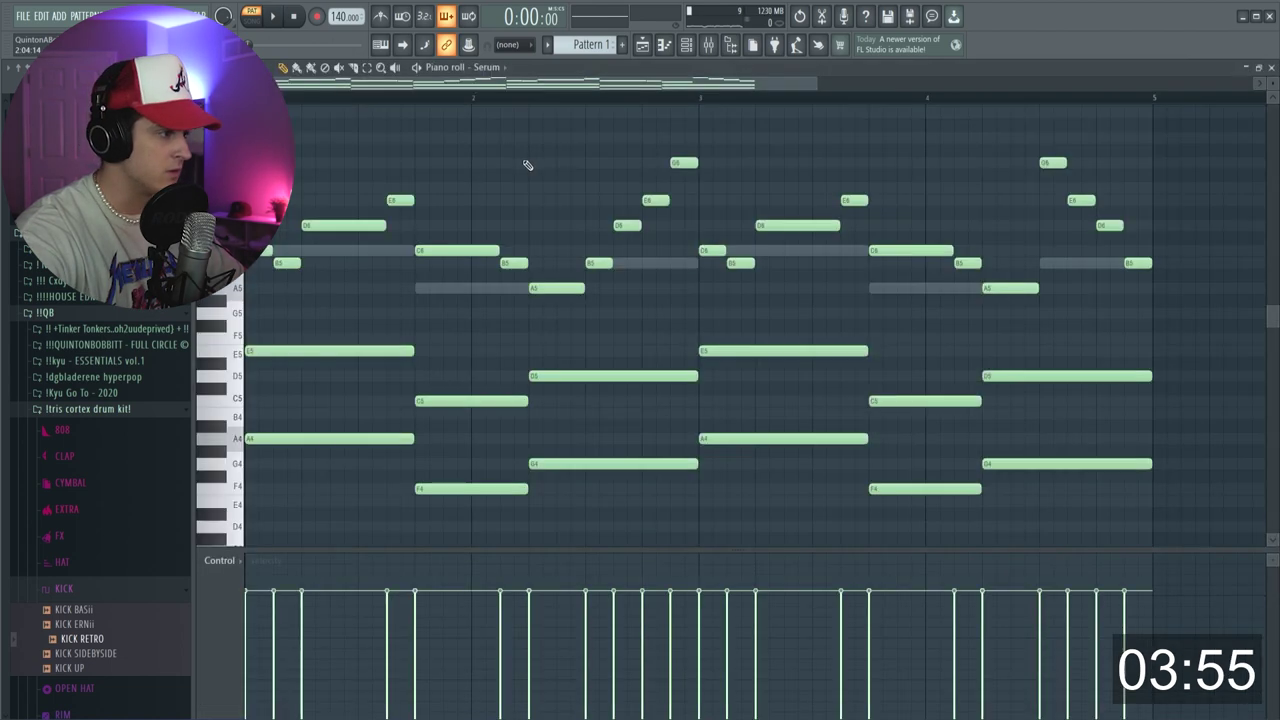
left_click_drag(432, 523, 592, 432)
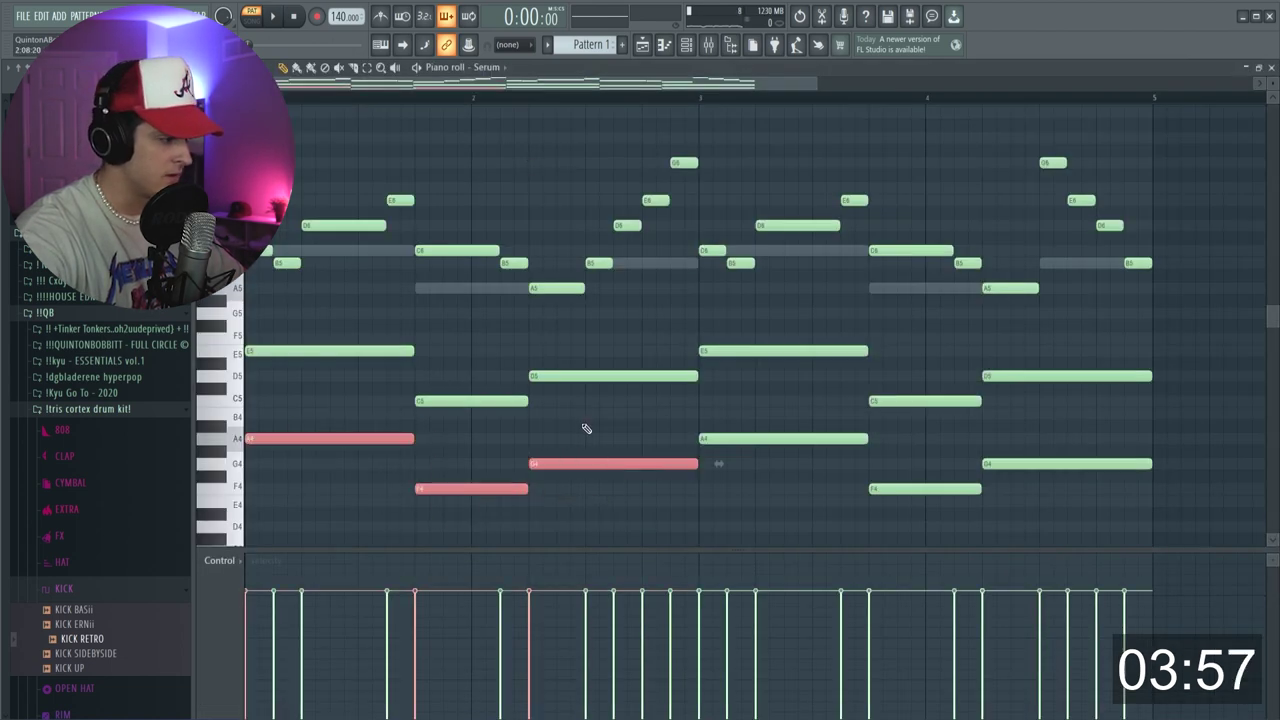
left_click(687, 45)
right_click(477, 218)
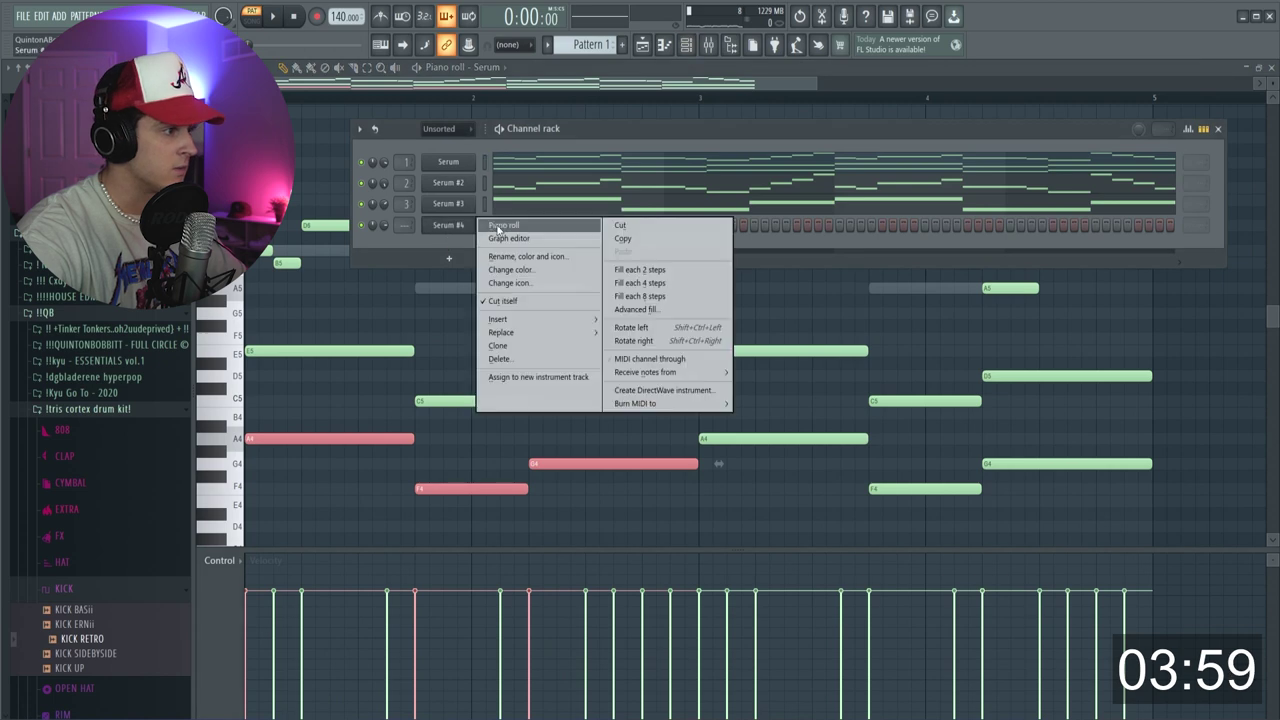
left_click(500, 225)
scroll(460, 375, "up", 1)
scroll(462, 377, "up", 1)
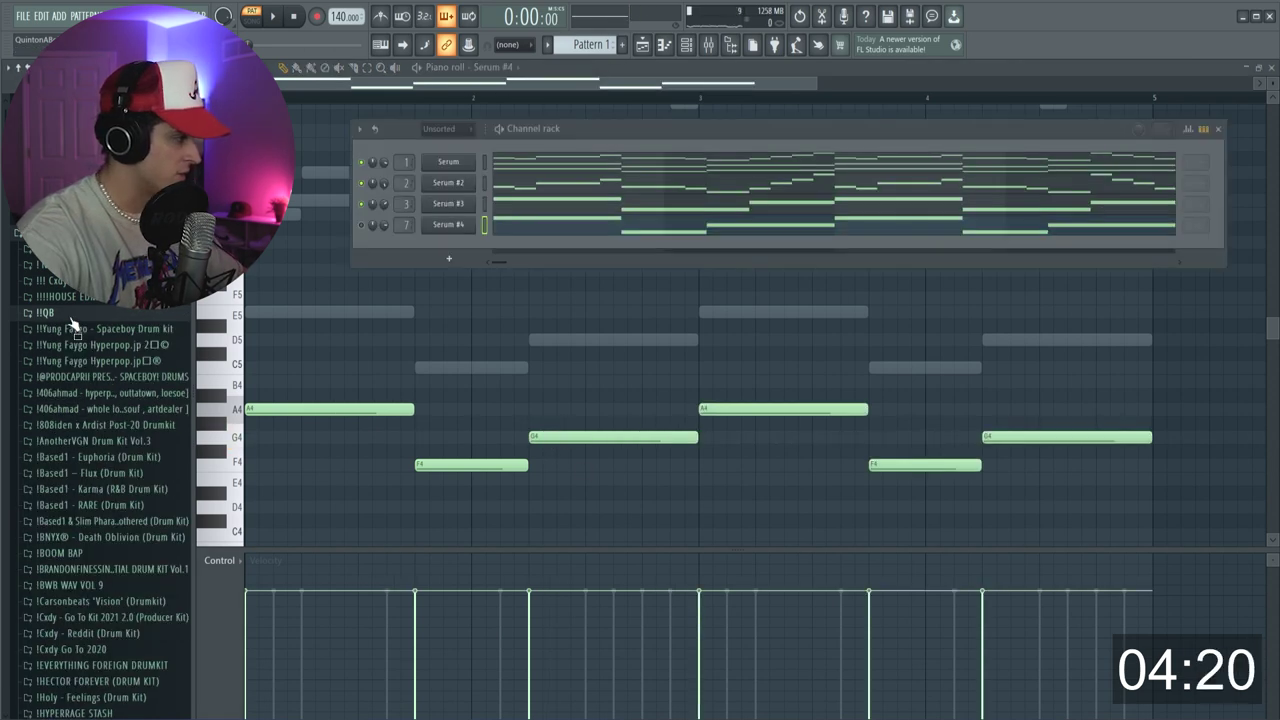
Open the CYBER - Drum Kit folder inside the !!QB folder of the sample browser
left_click(71, 315)
left_click(113, 350)
left_click(98, 349)
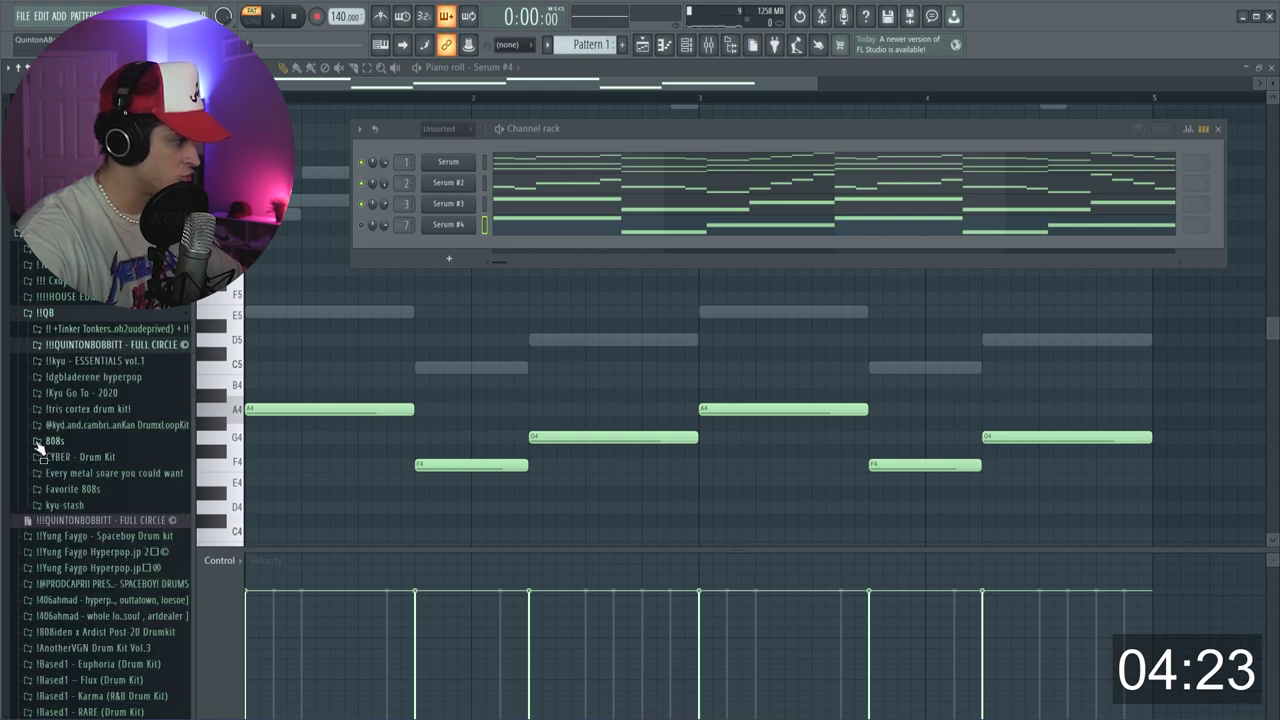
left_click(100, 457)
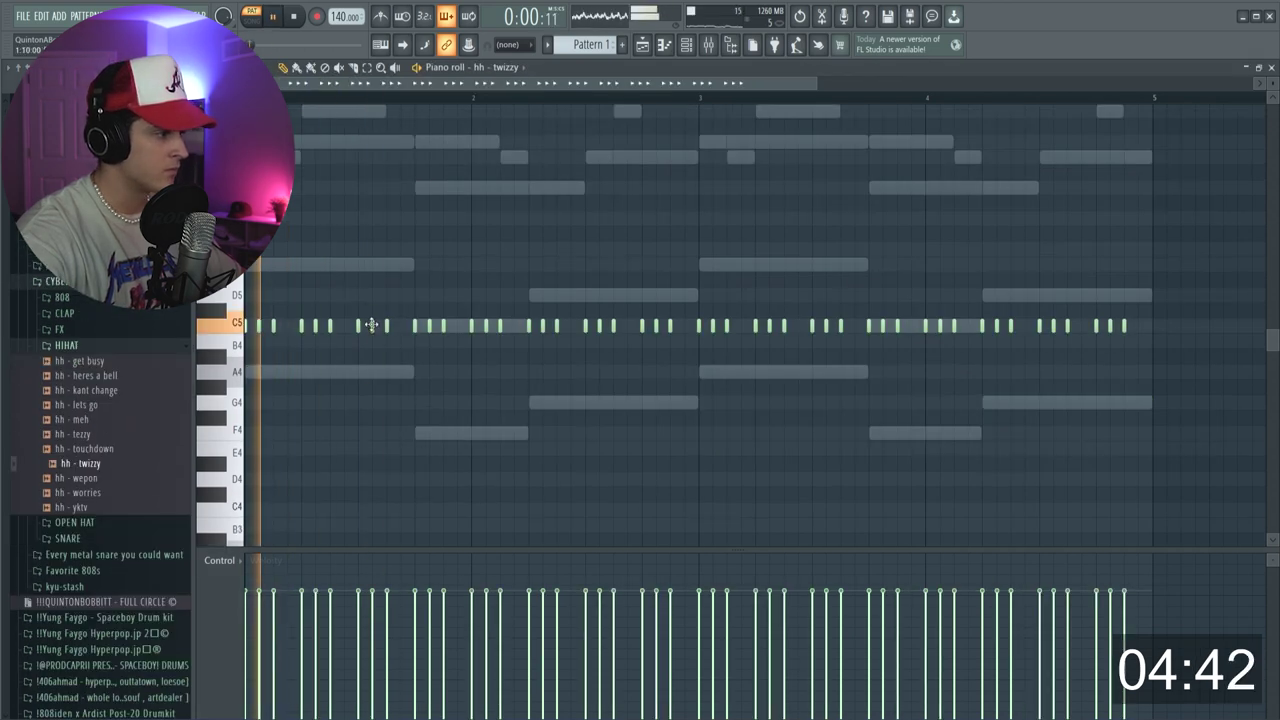
Thin out the hh - twizzy hits in bars 1 and 2 and delete all hits in bars 3 and 4
right_click(371, 325)
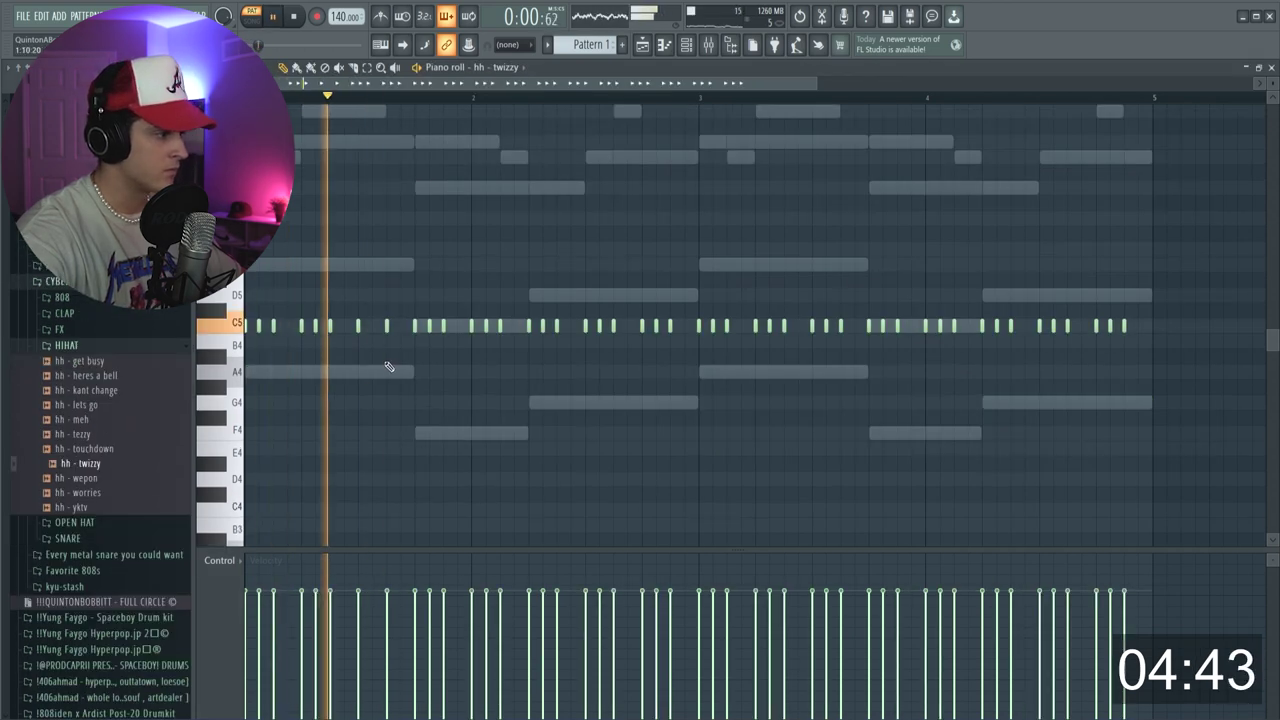
right_click(544, 327)
mouse_move(698, 325)
left_mouse_down()
mouse_move(1154, 325)
mouse_move(777, 328)
left_mouse_up()
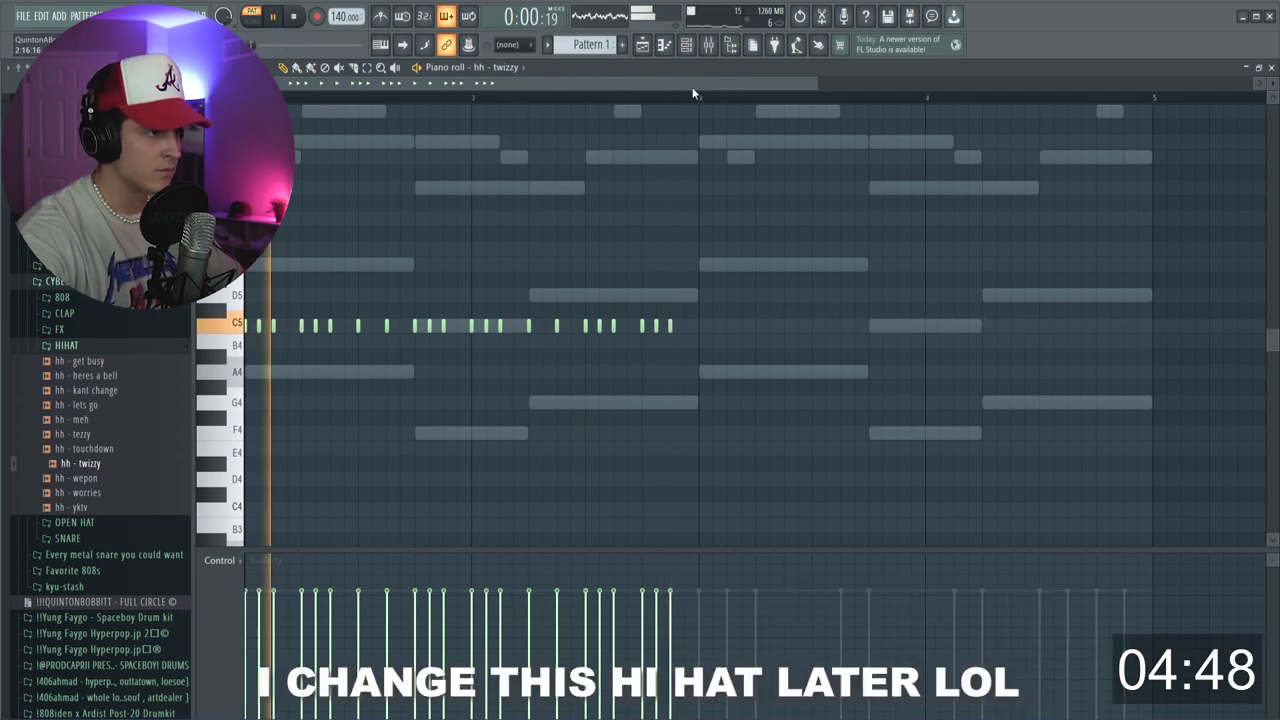
Duplicate the two-bar hh - twizzy pattern into bars 3 and 4 and play it back
key("ctrl+a")
key("ctrl+b")
left_click(656, 95)
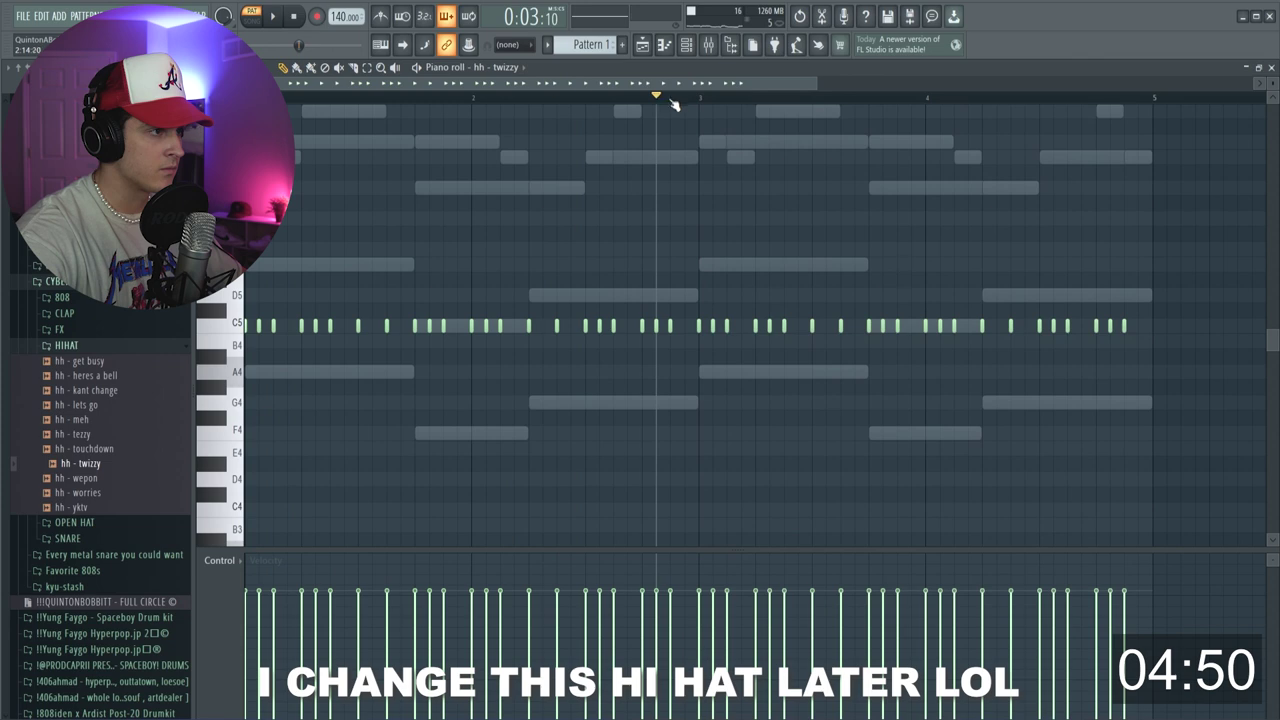
key("space")
Add low F4 hits to hh - twizzy on the offbeats of beats 2 and 3 in bar 1 and beat 2 in bar 2
left_click(331, 432)
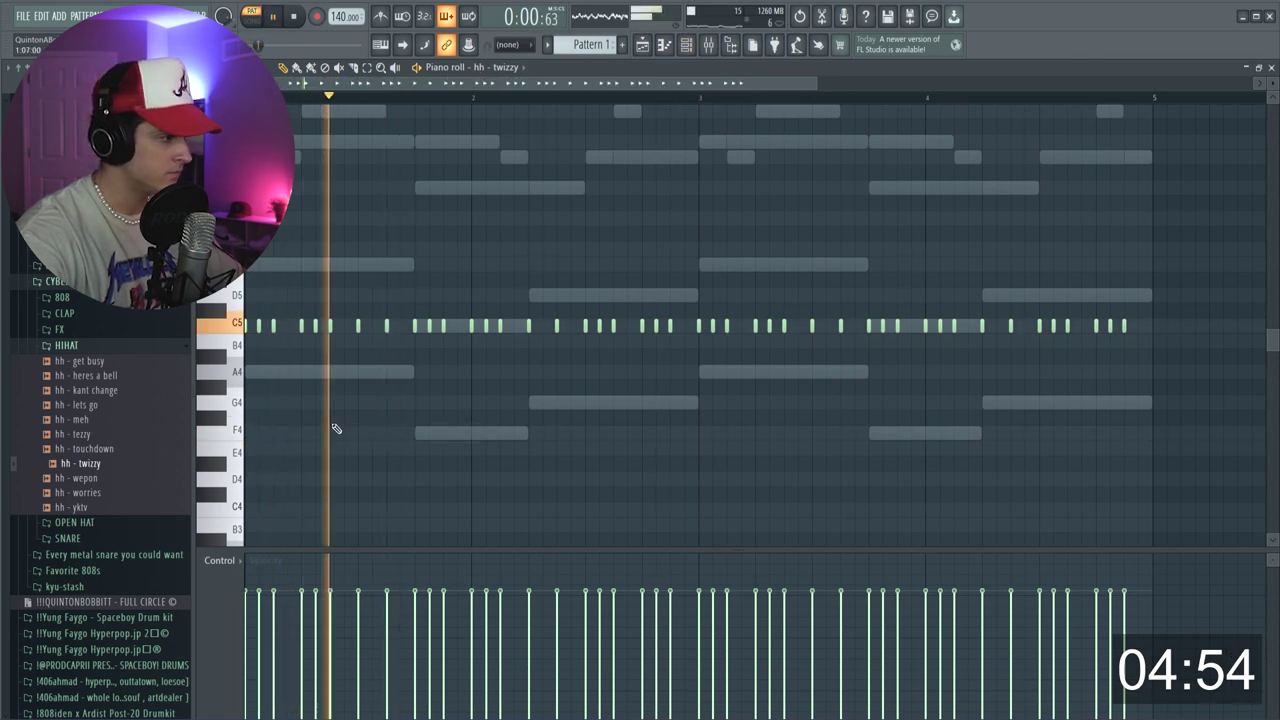
left_click(331, 432)
left_click(387, 432)
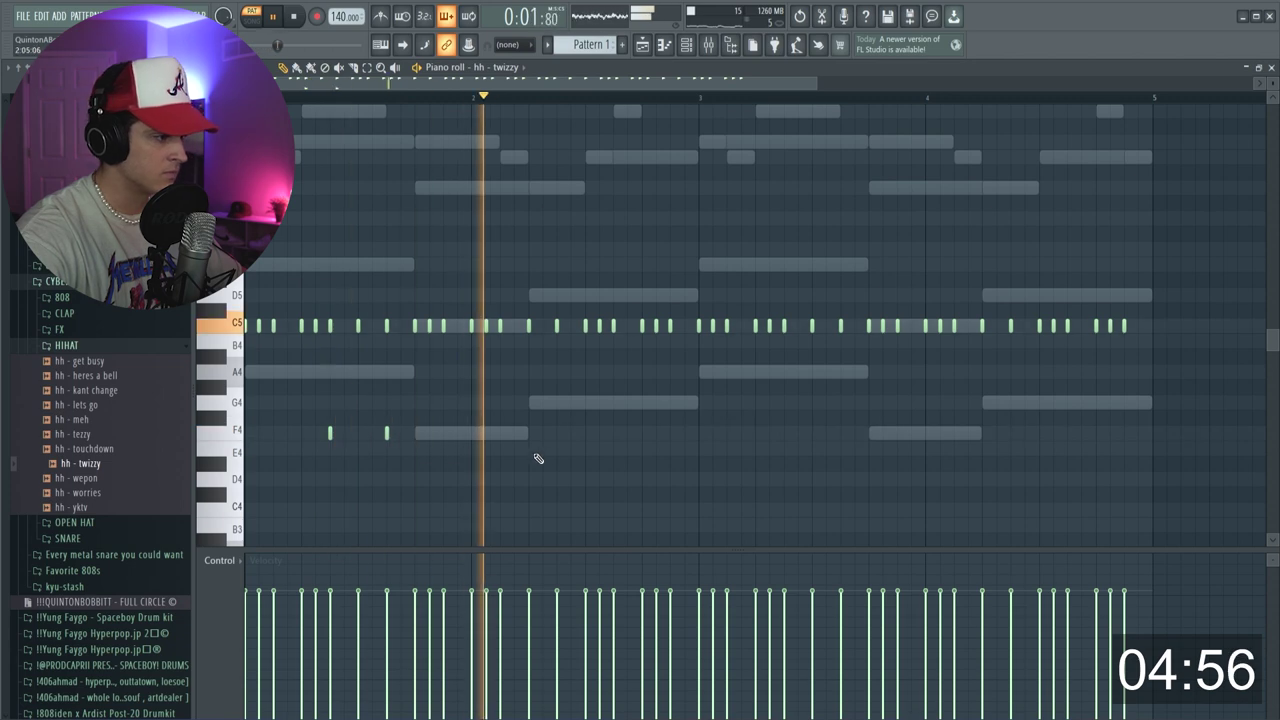
left_click(557, 432)
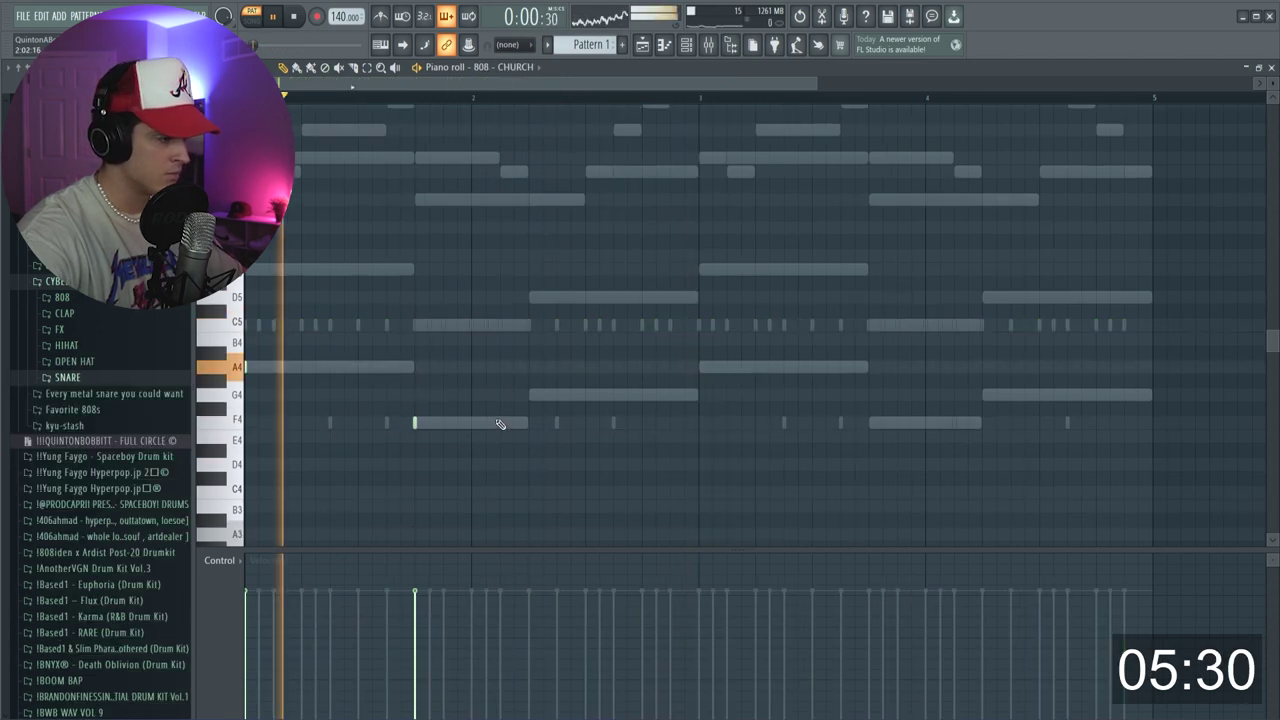
Transpose the 808 - CHURCH notes up one octave and play the pattern
key("space")
key("ctrl+Up")
key("space")
scroll(502, 424, "down", 3)
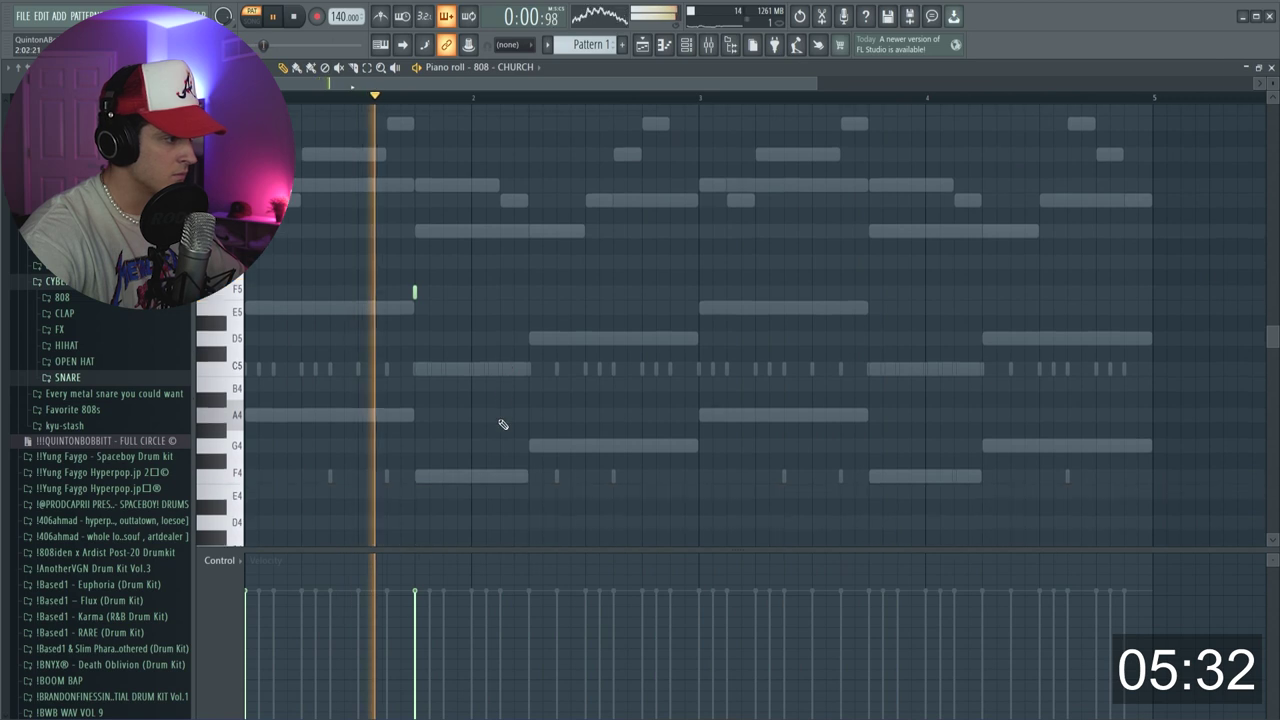
Enable the 808 - CHURCH channel's volume envelope with maximum hold and low sustain
left_click(687, 46)
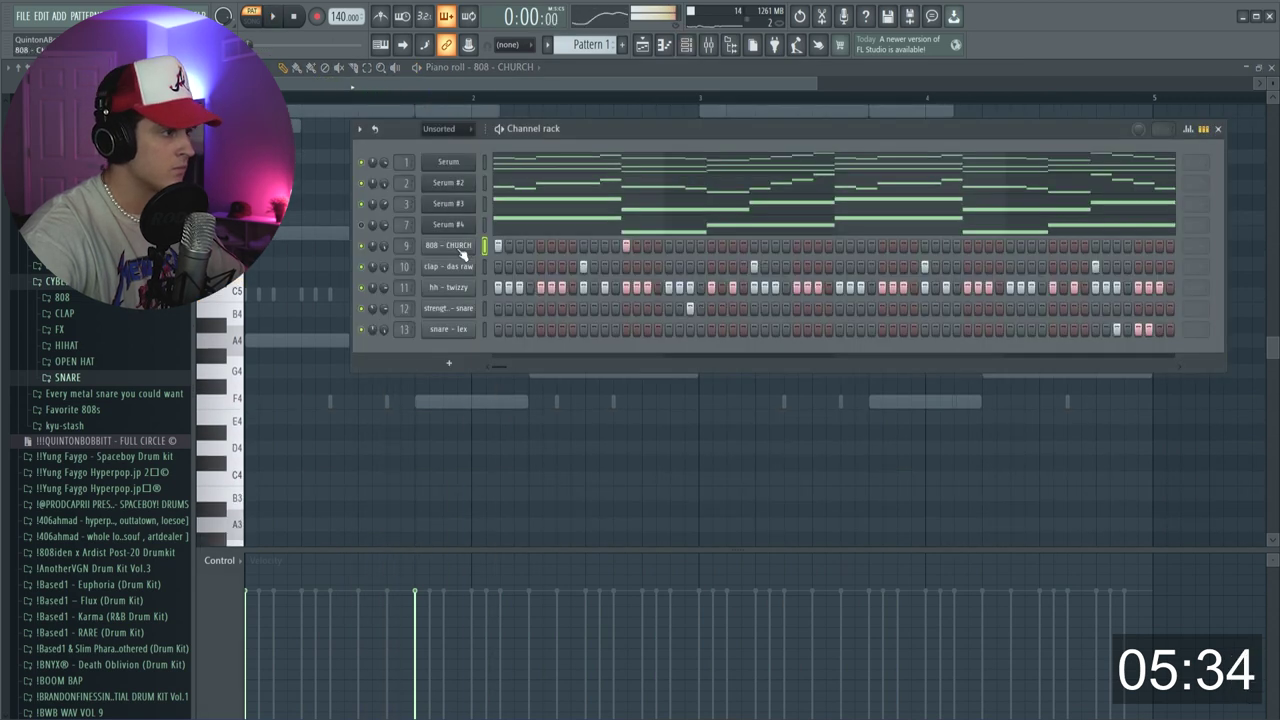
left_click(462, 252)
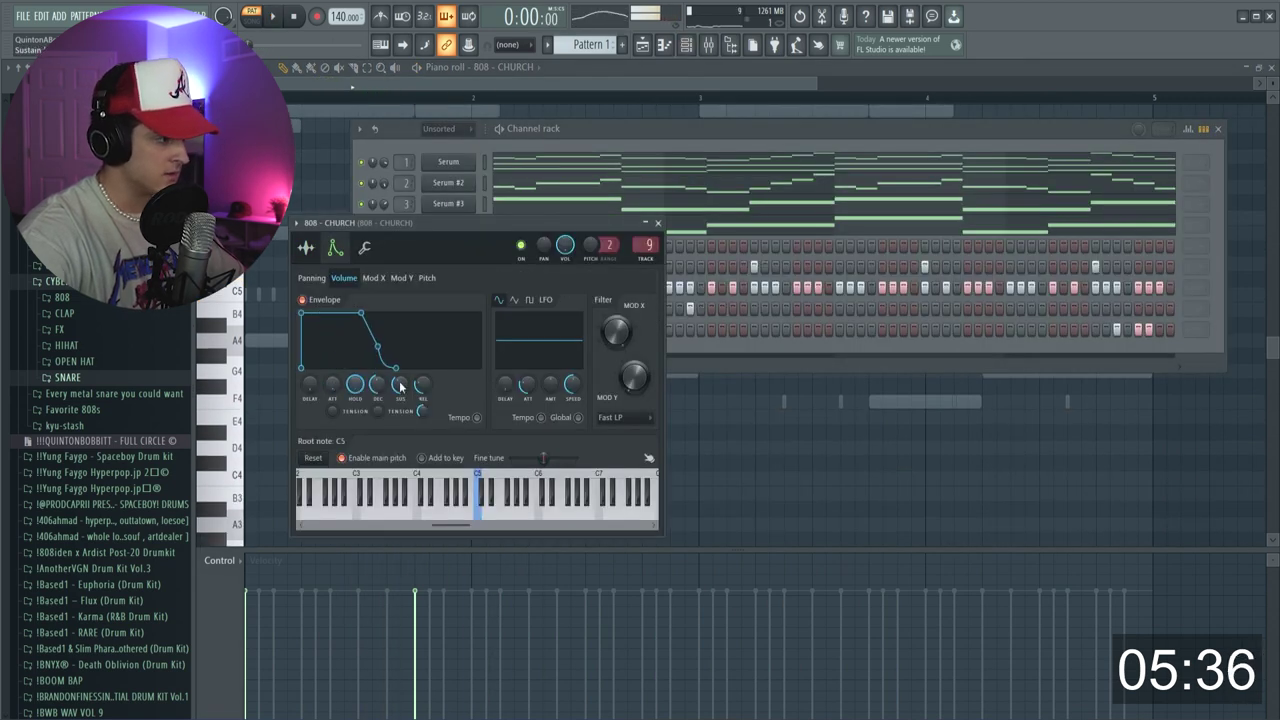
left_click(656, 223)
Turn on Cut itself for the 808 - CHURCH channel and play the pattern
right_click(458, 251)
left_click(519, 336)
left_click(474, 97)
key("space")
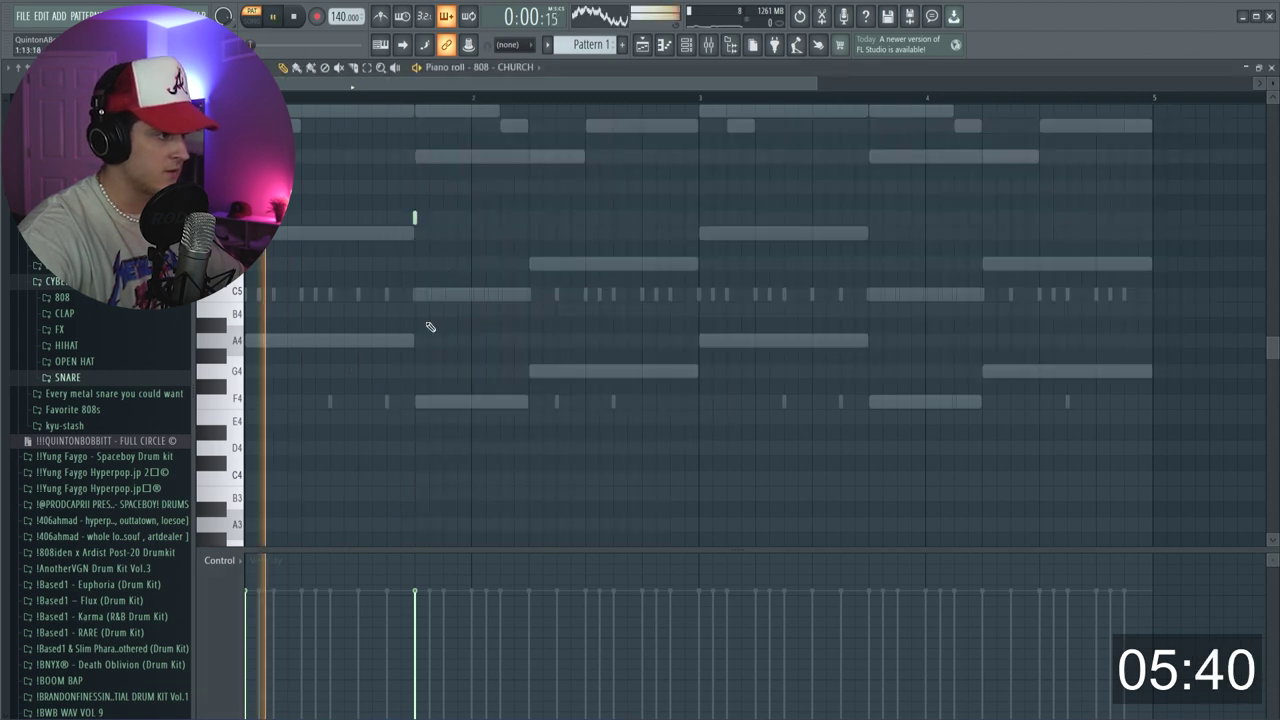
Add an A5 note on the offbeat of beat 3 in bar 1 of the 808 line and shift the bar 2 note up to G5
scroll(463, 343, "up", 3)
left_click(388, 249)
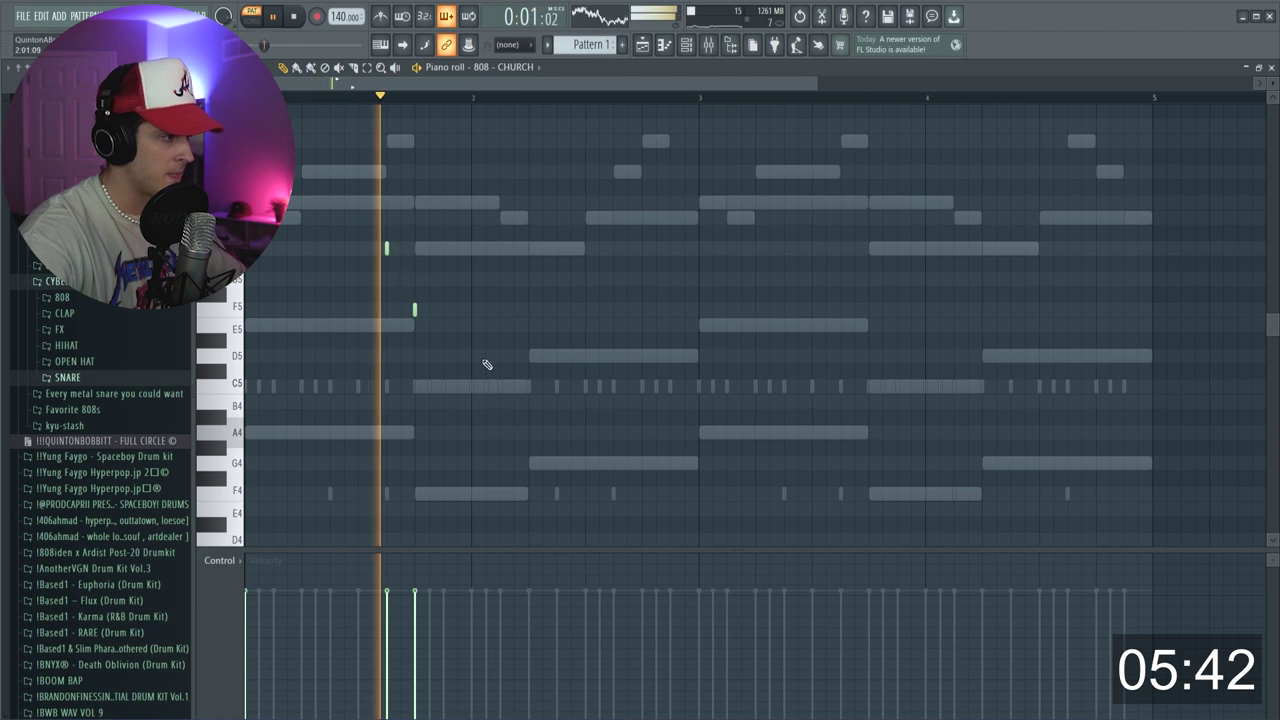
key("space")
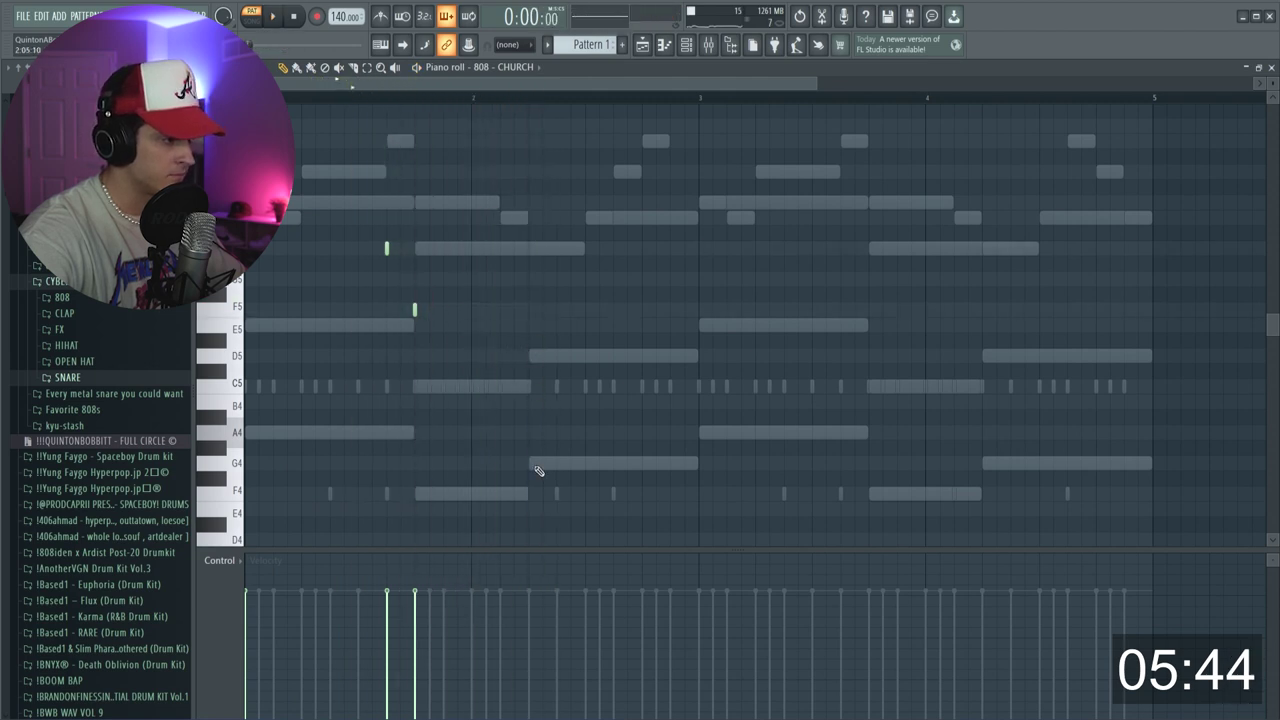
scroll(484, 440, "up", 1)
key("ctrl+Up")
key("space")
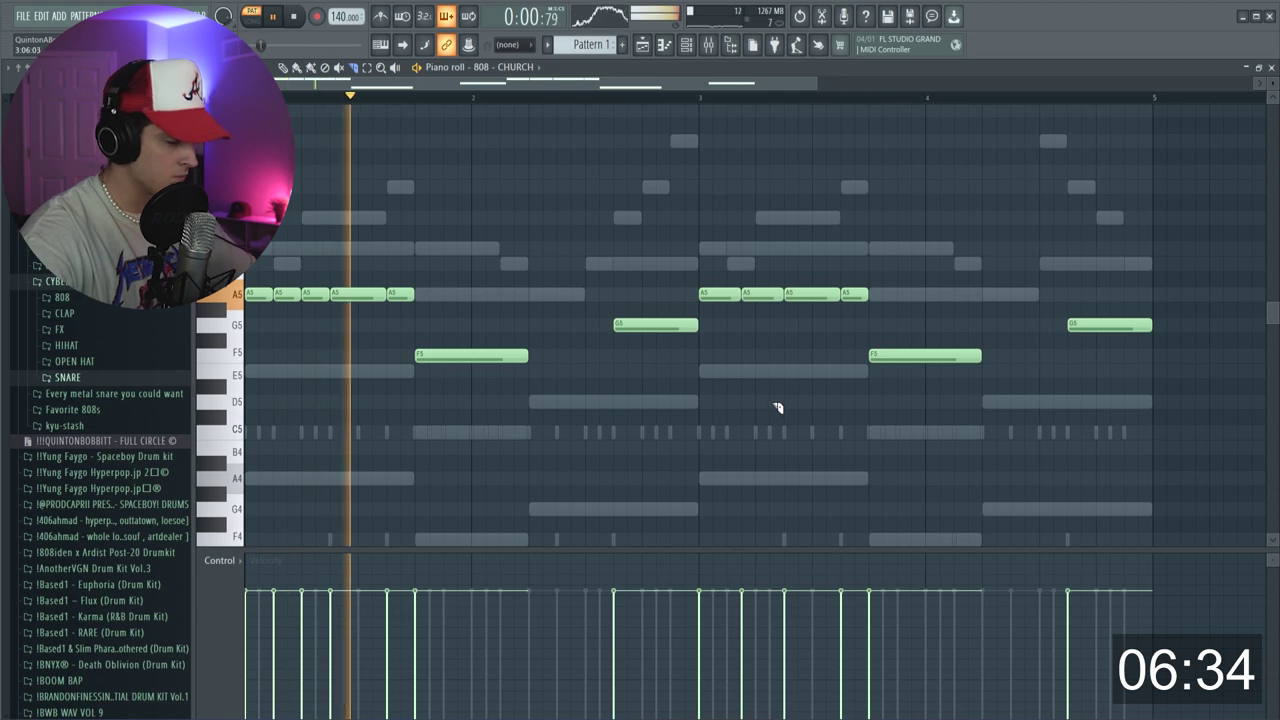
Try the first three 808 - CHURCH notes of bar 3 one octave higher, at A6
left_click_drag(717, 345, 807, 292)
key("ctrl+Up")
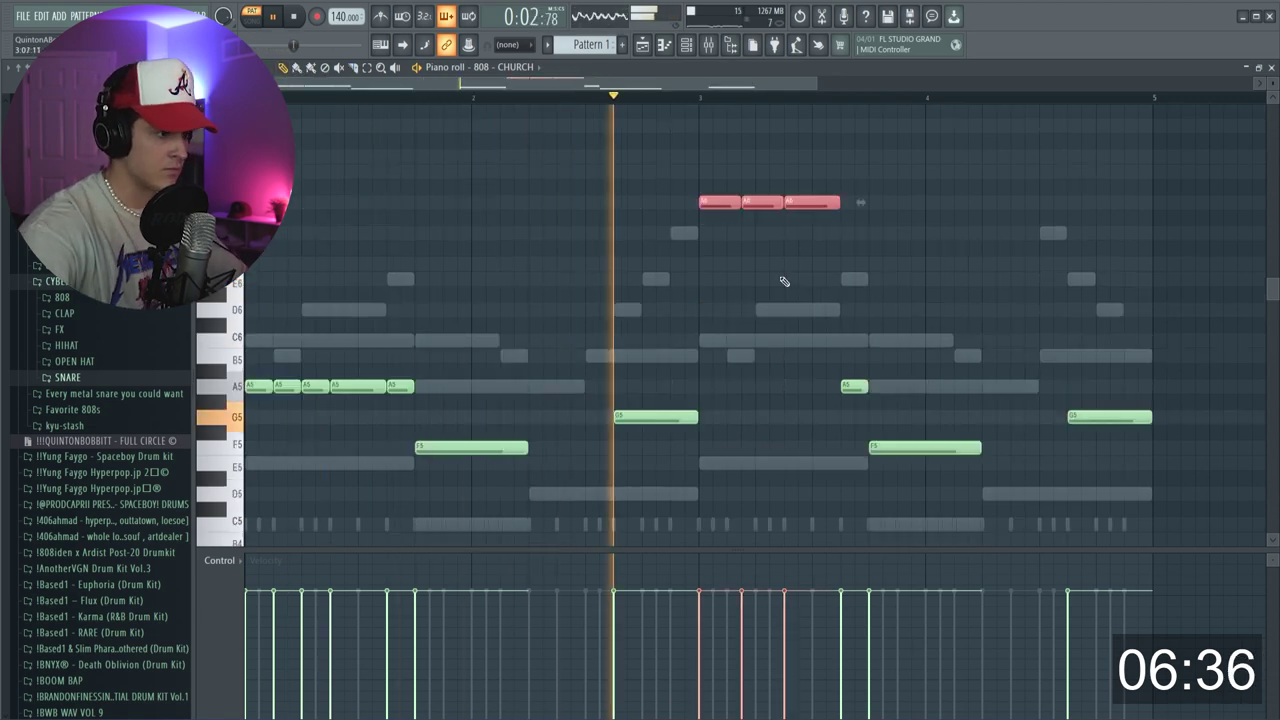
left_click(727, 400, "ctrl")
scroll(727, 400, "down", 2)
scroll(760, 403, "up", 1)
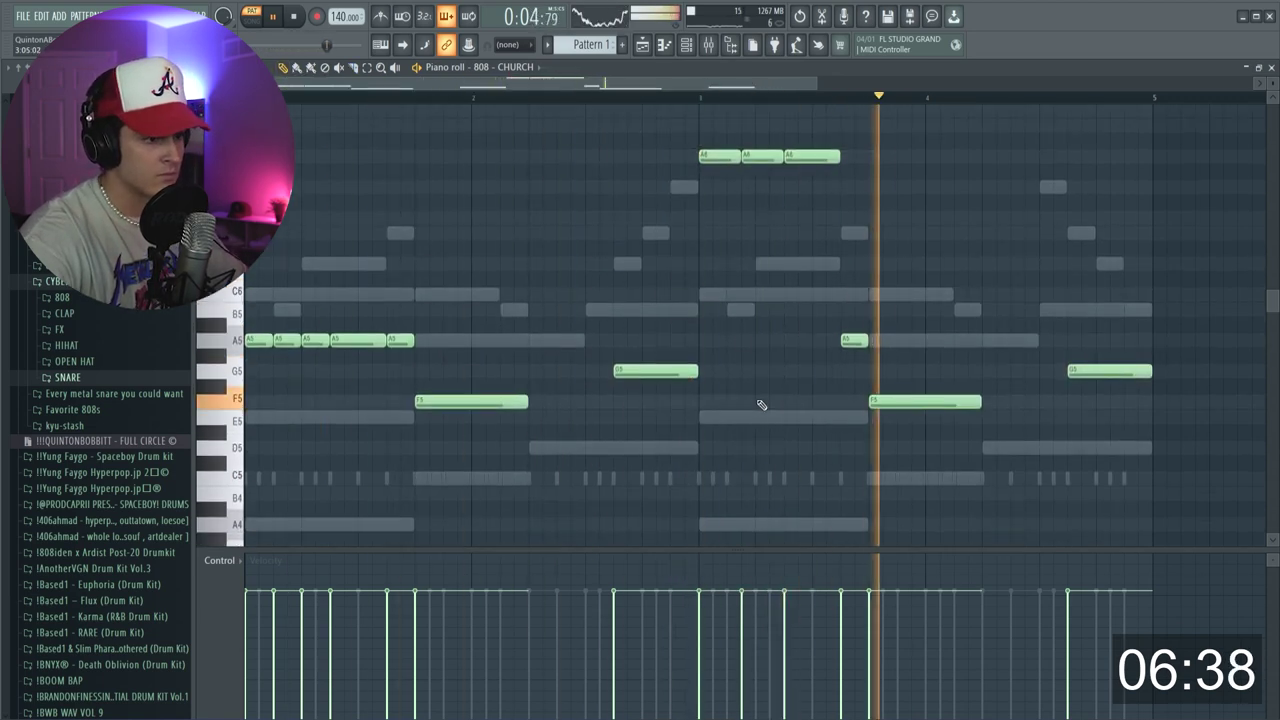
Lower the first three 808 - CHURCH notes of bar 3 by two octaves to A4
left_click_drag(716, 217, 857, 137)
key("ctrl+Down")
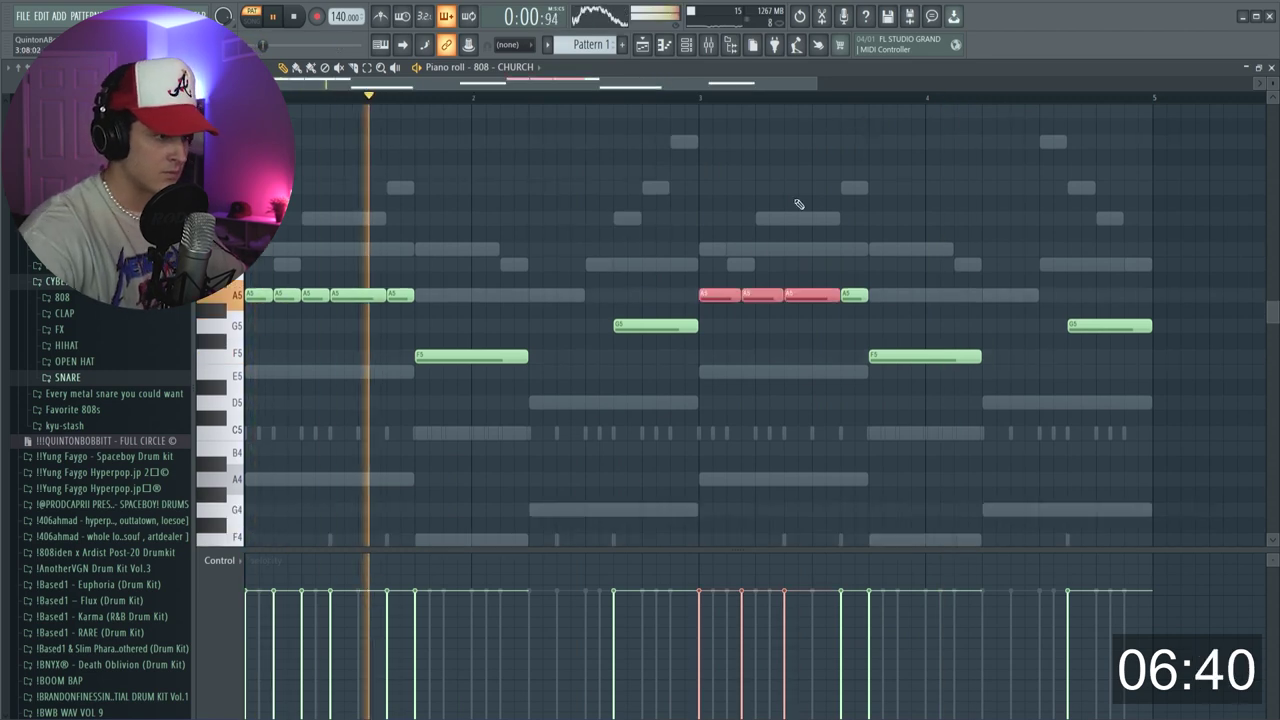
key("ctrl+Down")
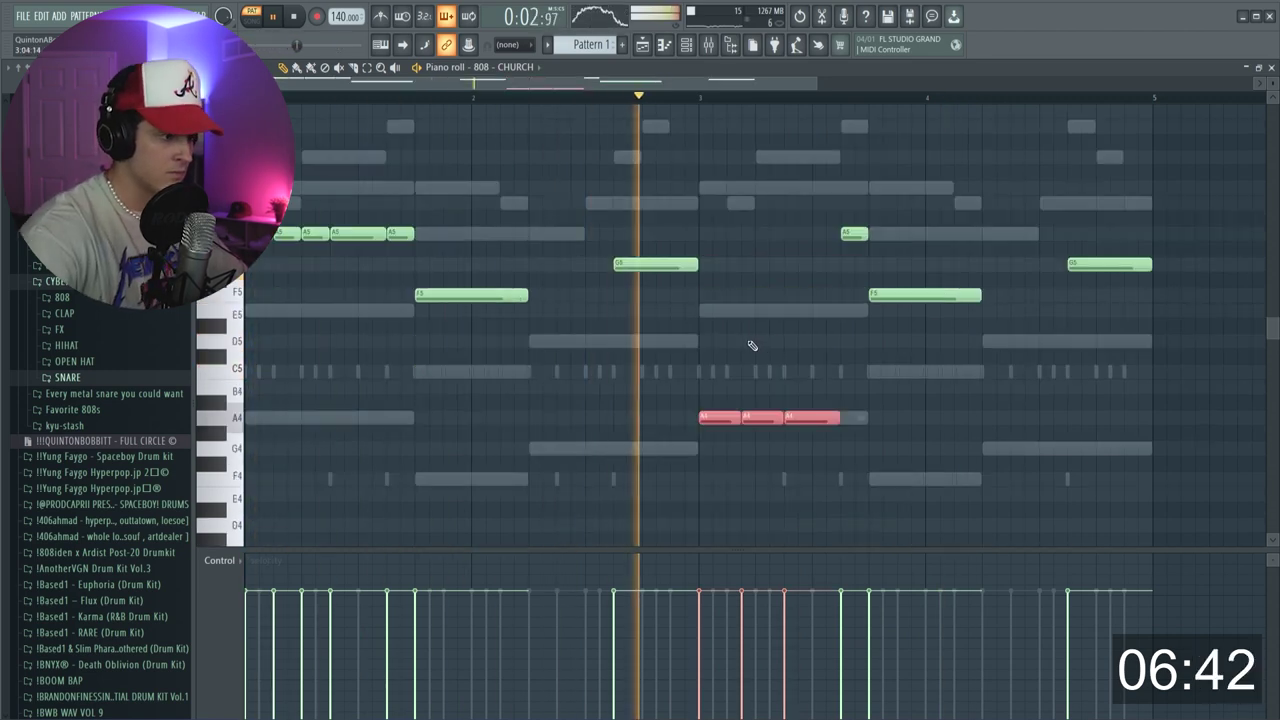
left_click(788, 331, "ctrl")
scroll(780, 331, "down", 1)
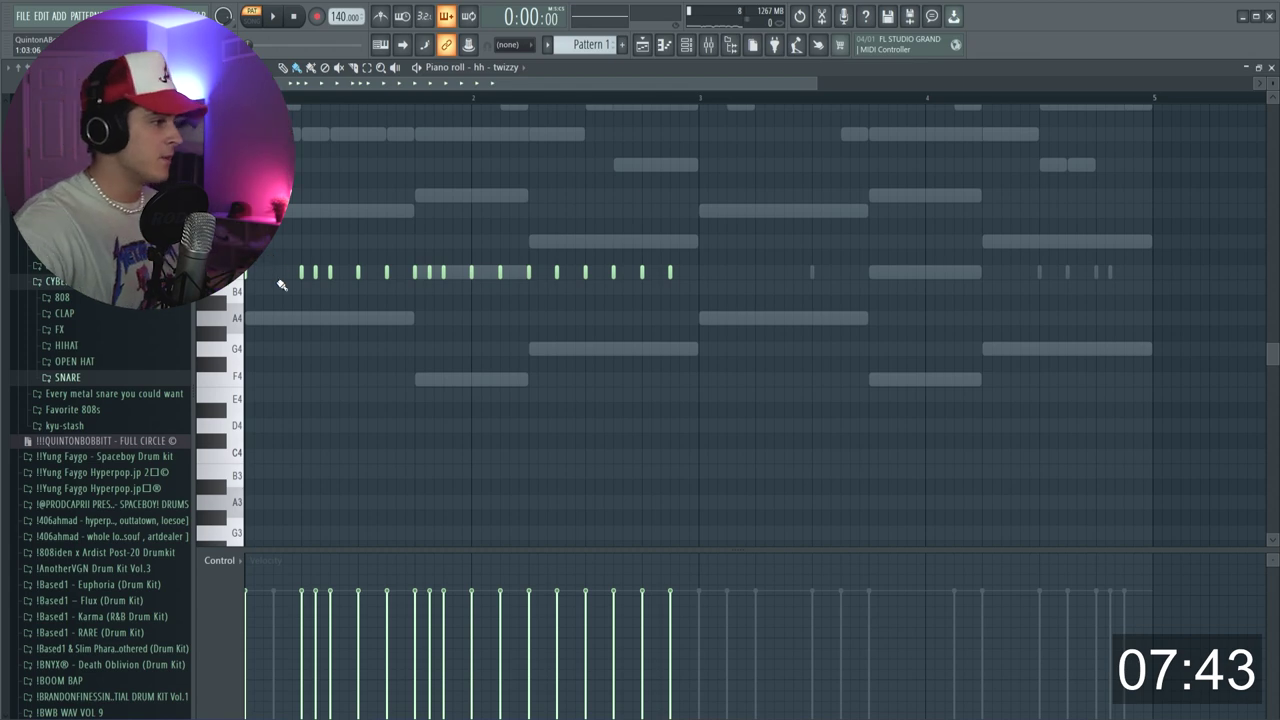
Lower the hh - twizzy hit on step 3 of bar 1 to A4 and add an extra C5 hit right after step 5
scroll(288, 101, "up", 2)
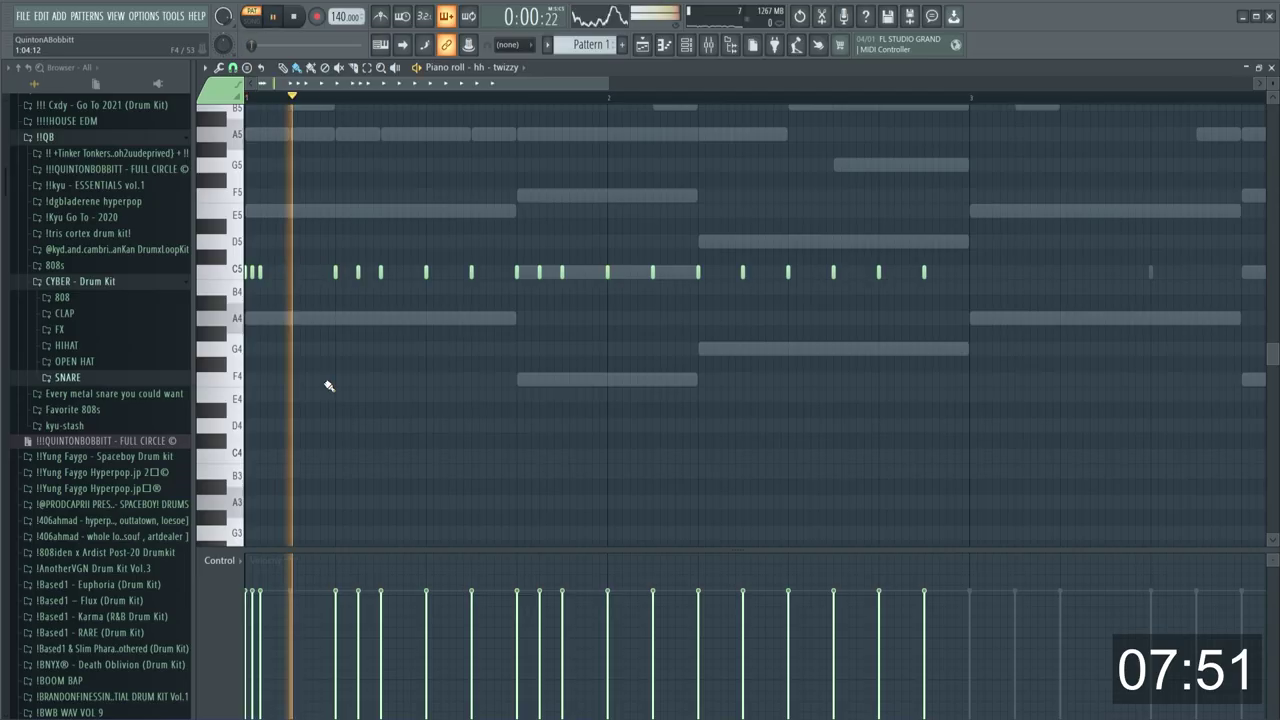
key("space")
left_click(291, 272)
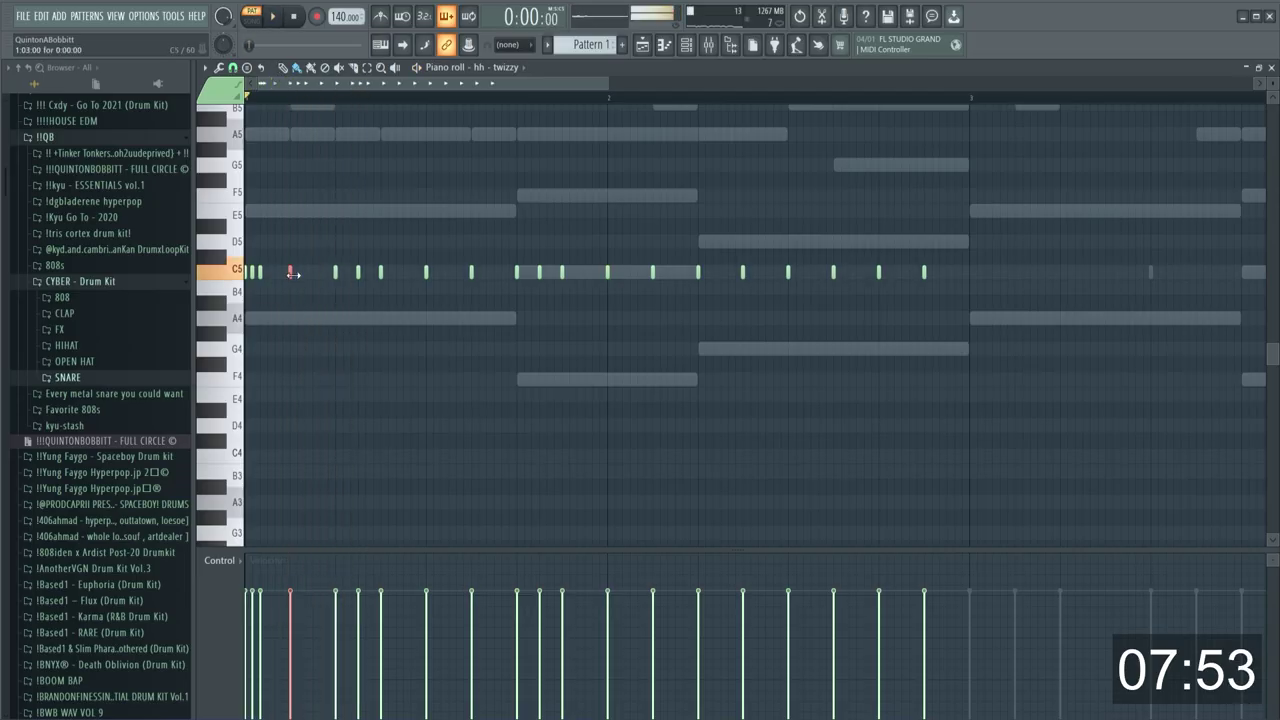
left_click(293, 319)
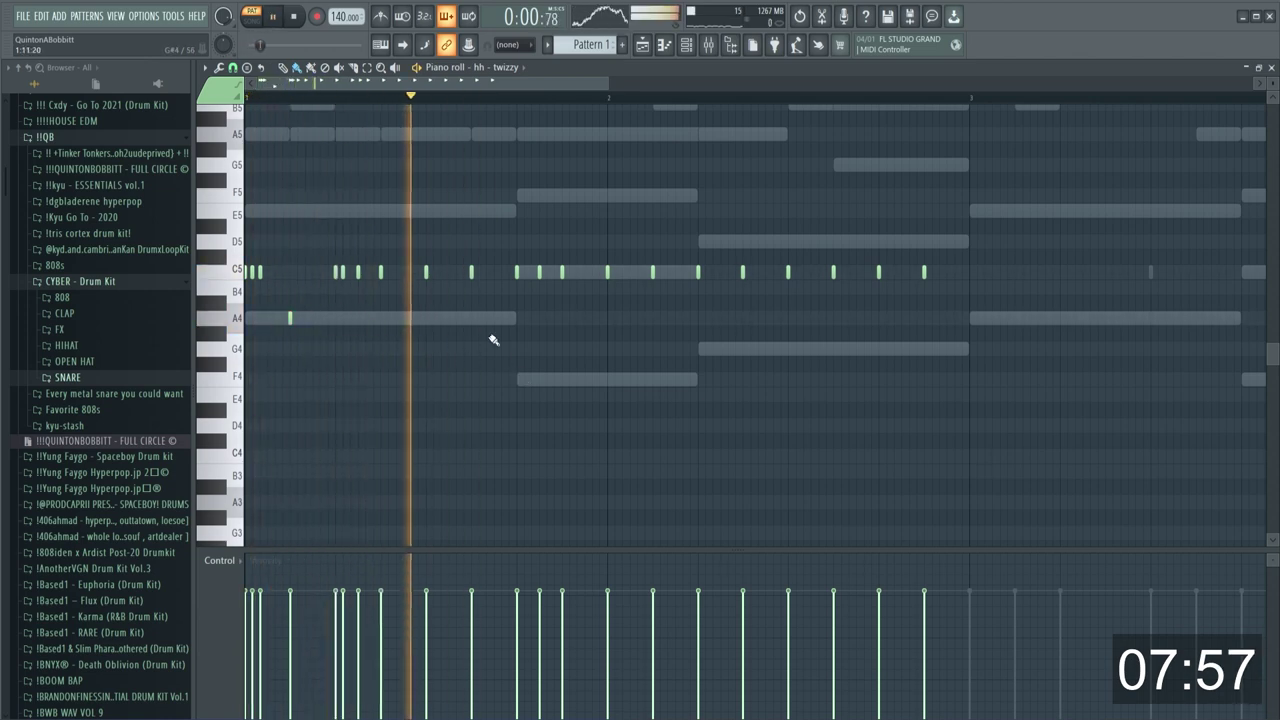
key("space")
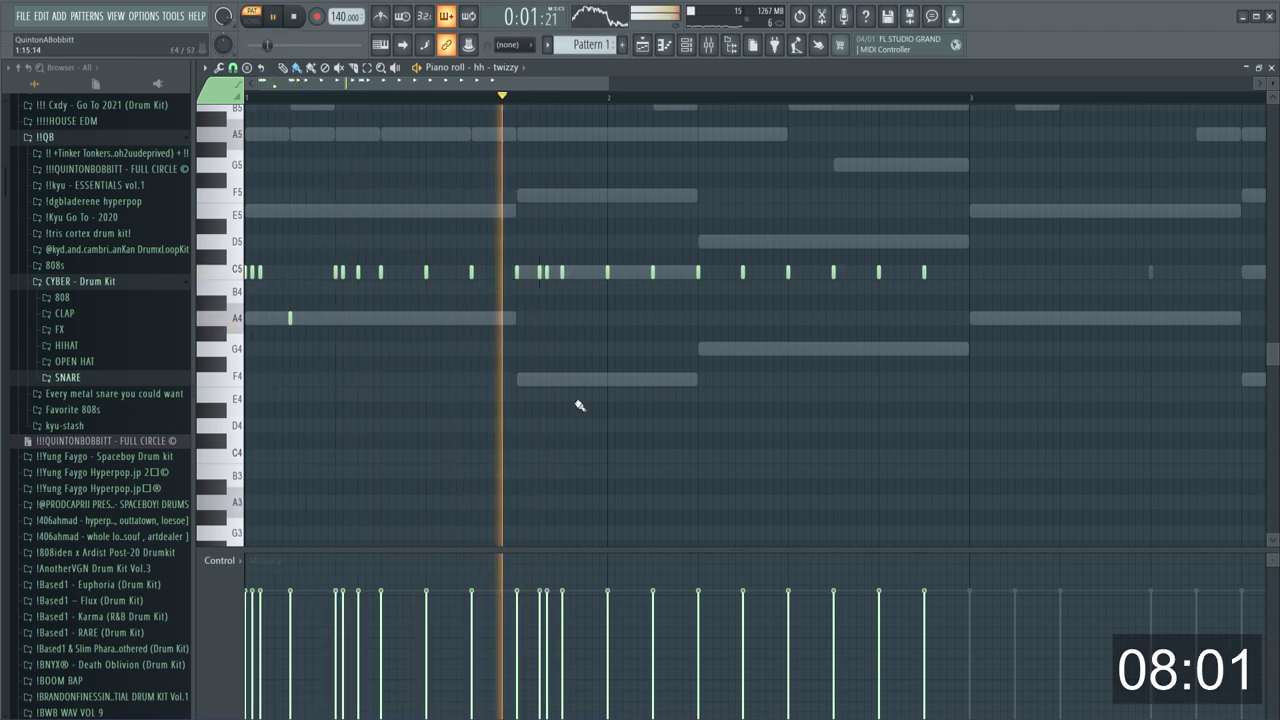
Remove the hi-hat hits around step 14 of bar 1 and create a fast three-hit C5 roll starting on step 15
right_click(541, 276)
left_click(556, 272)
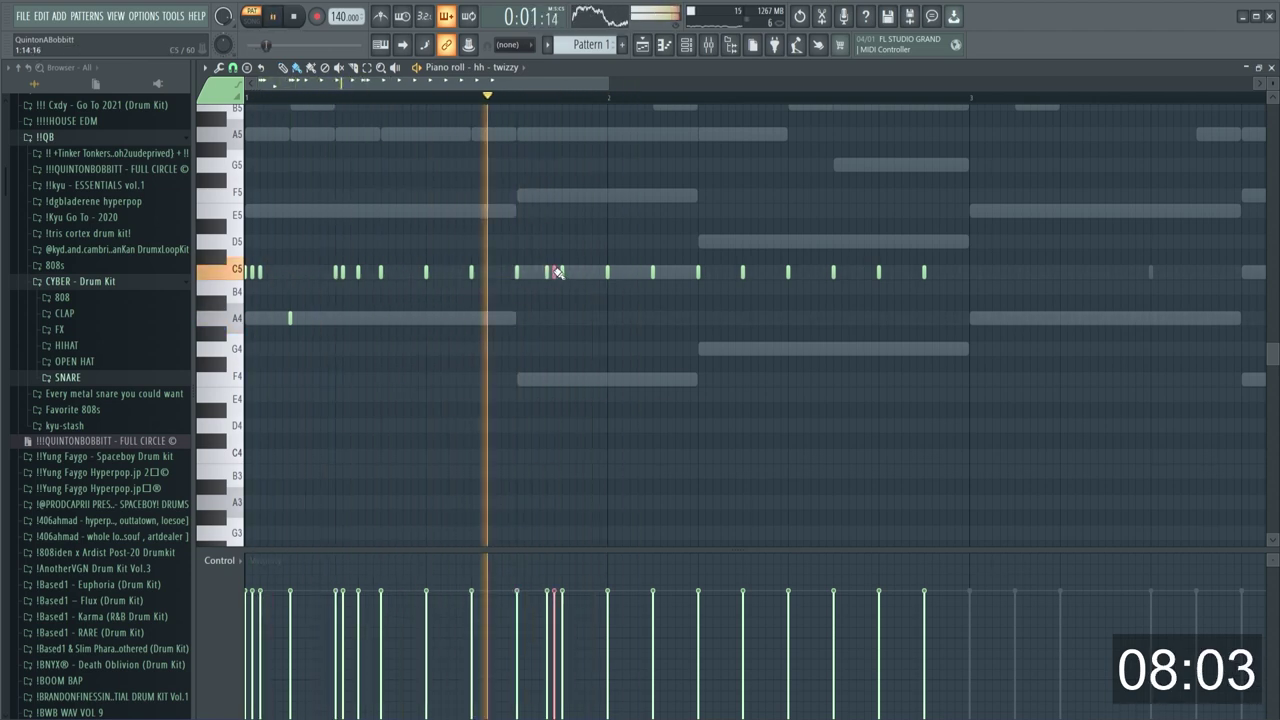
right_click(555, 273)
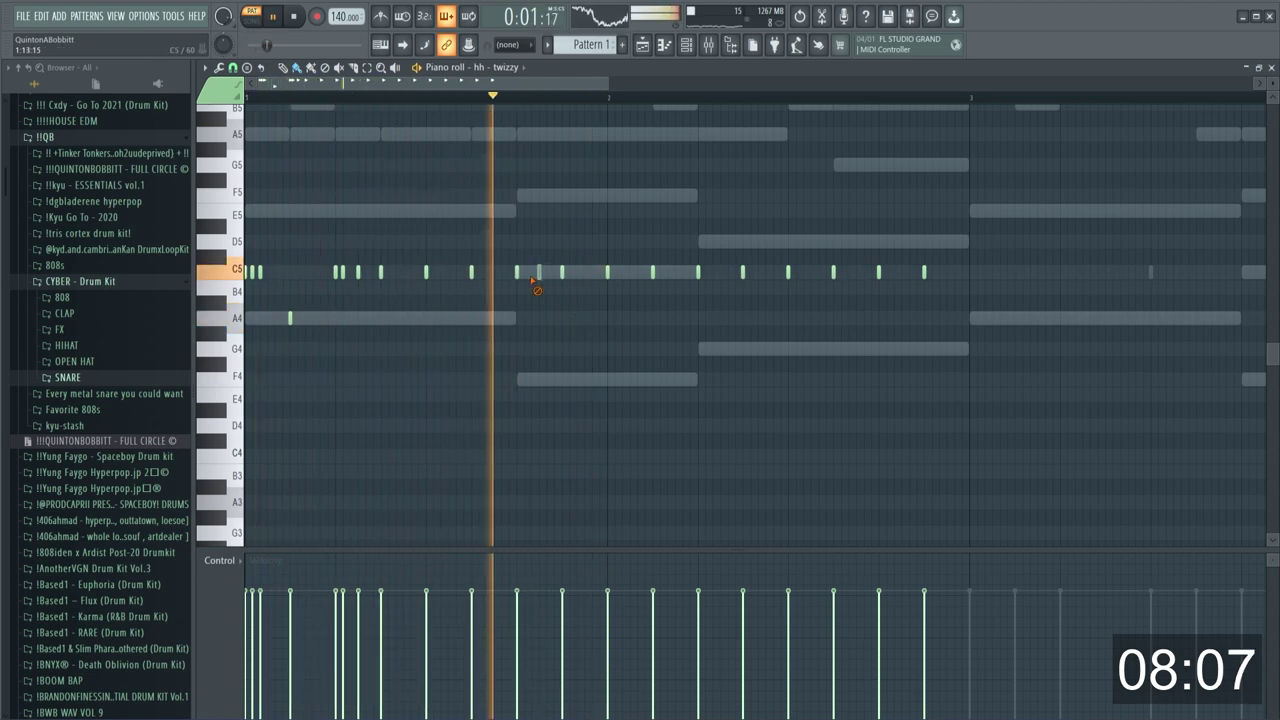
right_click(563, 273)
left_click_drag(562, 272, 578, 272)
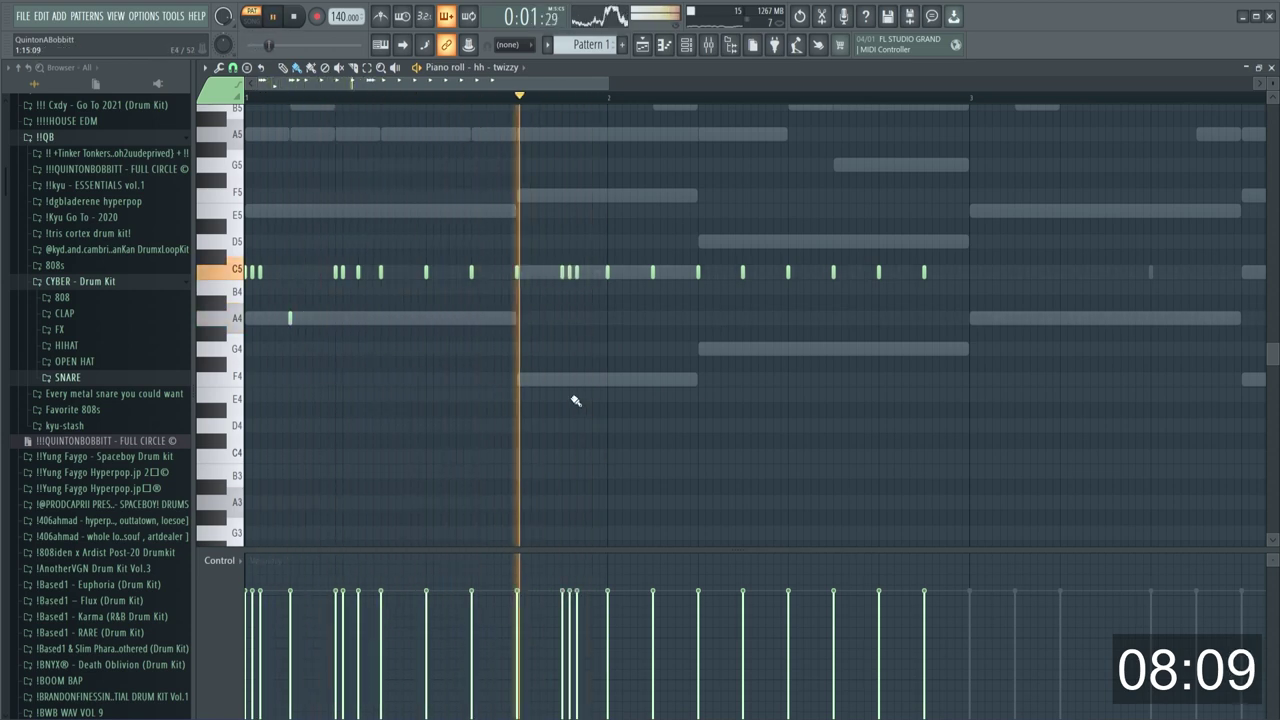
Pitch the three-hit hi-hat roll on step 5 of bar 2 down to G4 and the hit on step 7 down to E4
key("space")
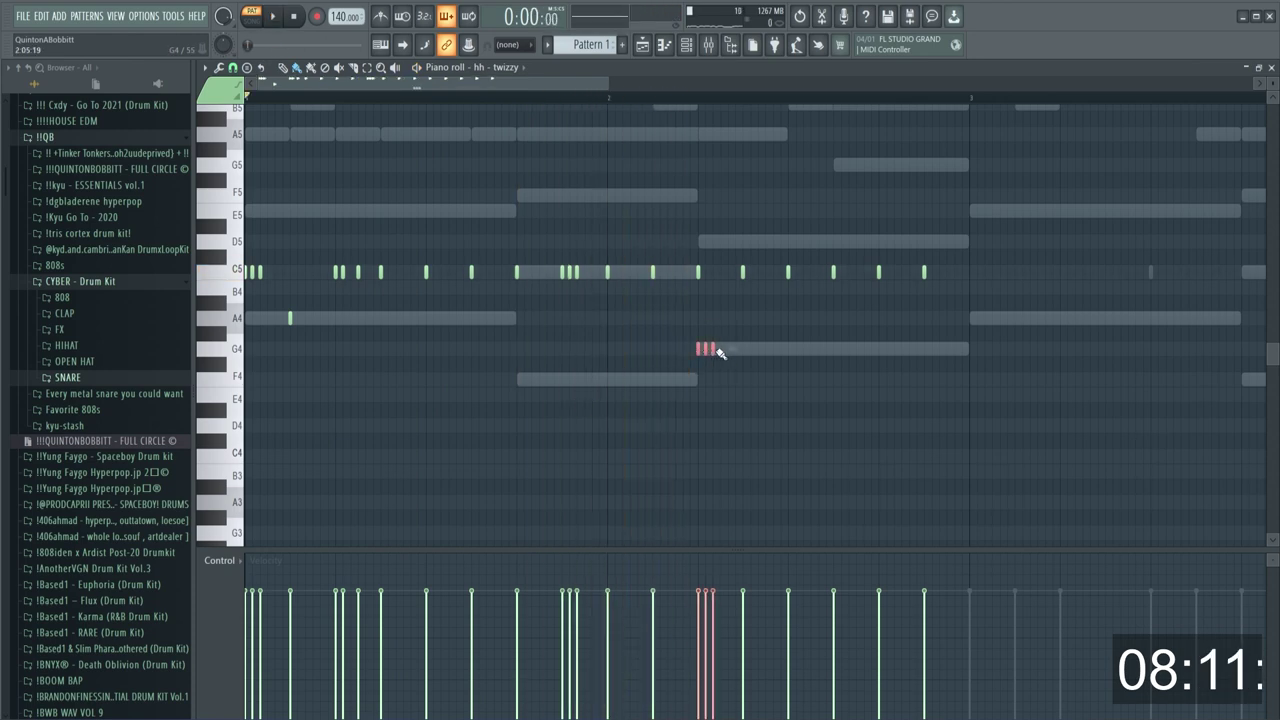
left_click(742, 395)
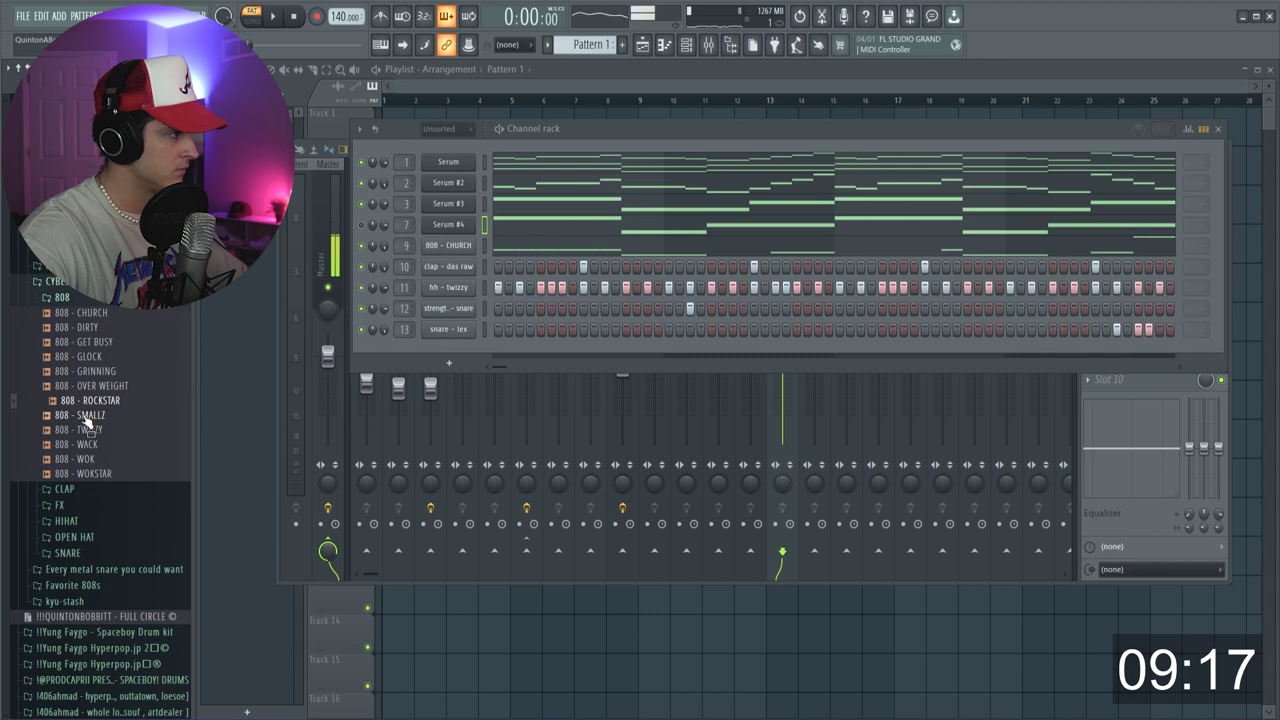
Load the 808 - TWIZZY sample as a new channel above 808 - CHURCH, play the pattern and open the new channel's piano roll
left_click_drag(87, 429, 388, 250)
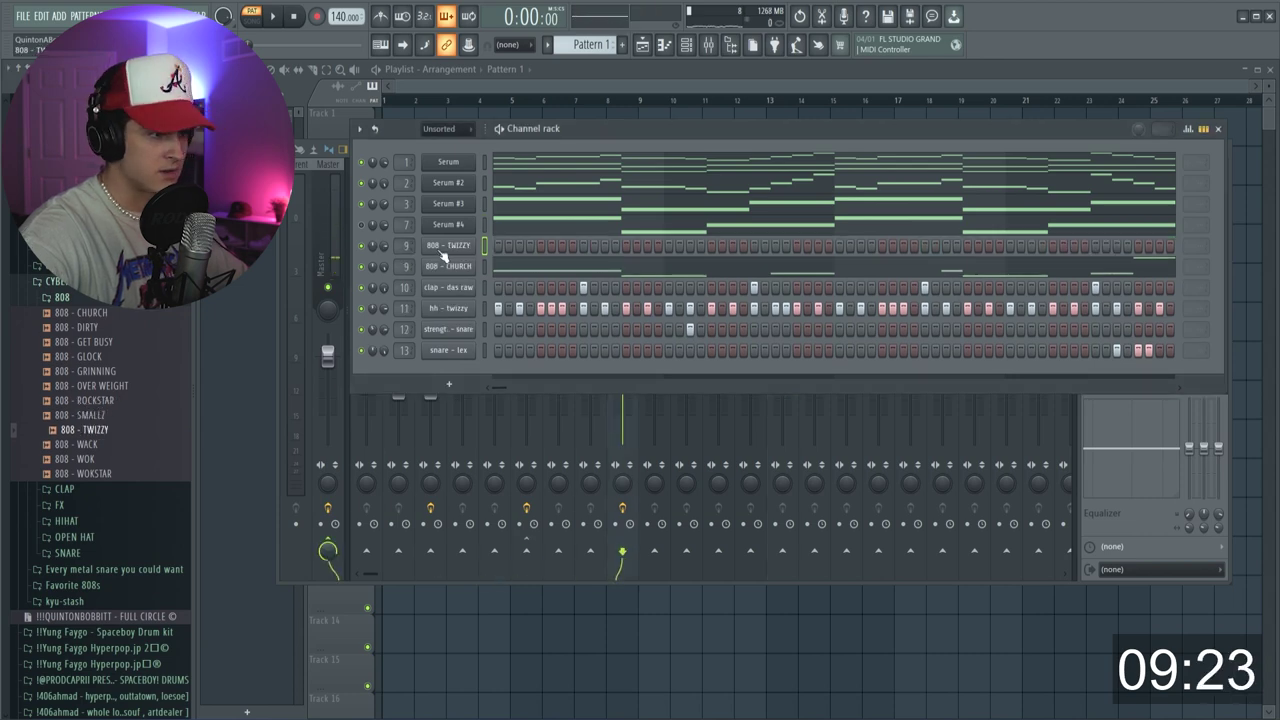
key("space")
right_click(430, 246)
left_click(495, 254)
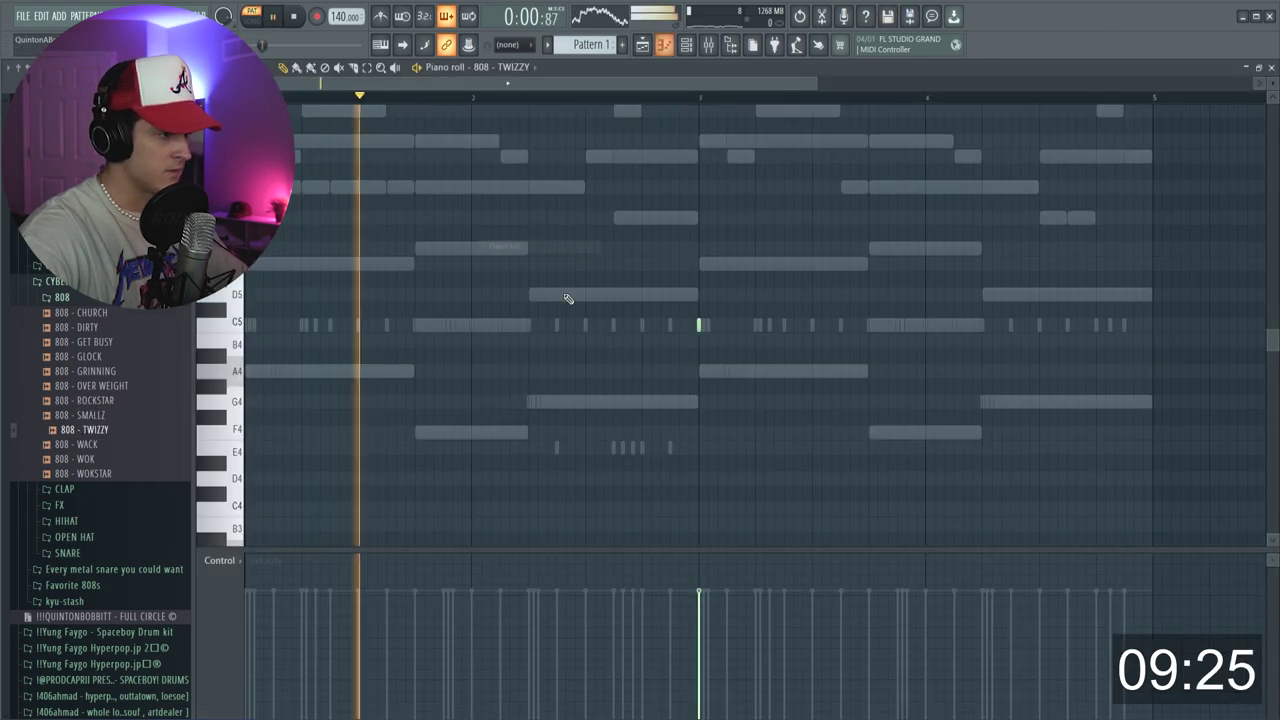
Build an 808 - TWIZZY line at A5 in bar 3 with notes on steps 1, 4, 7 and 11
left_click(737, 325)
left_click(788, 325)
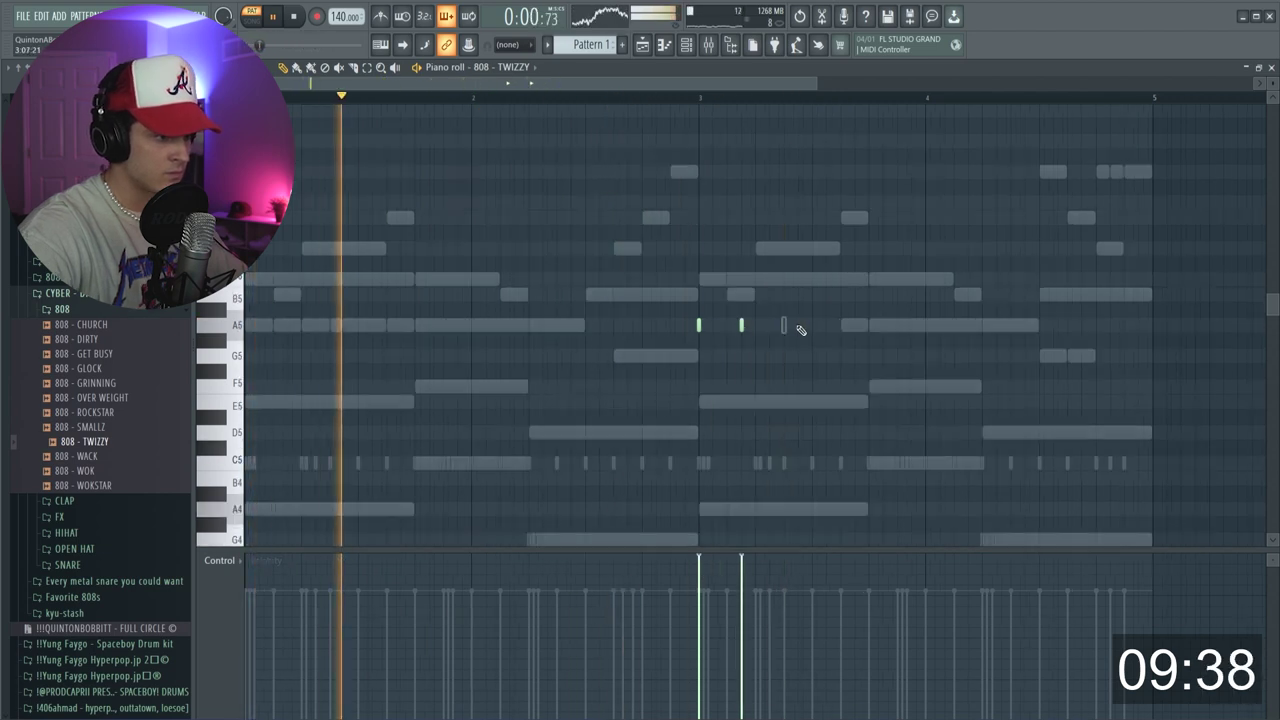
key("F6")
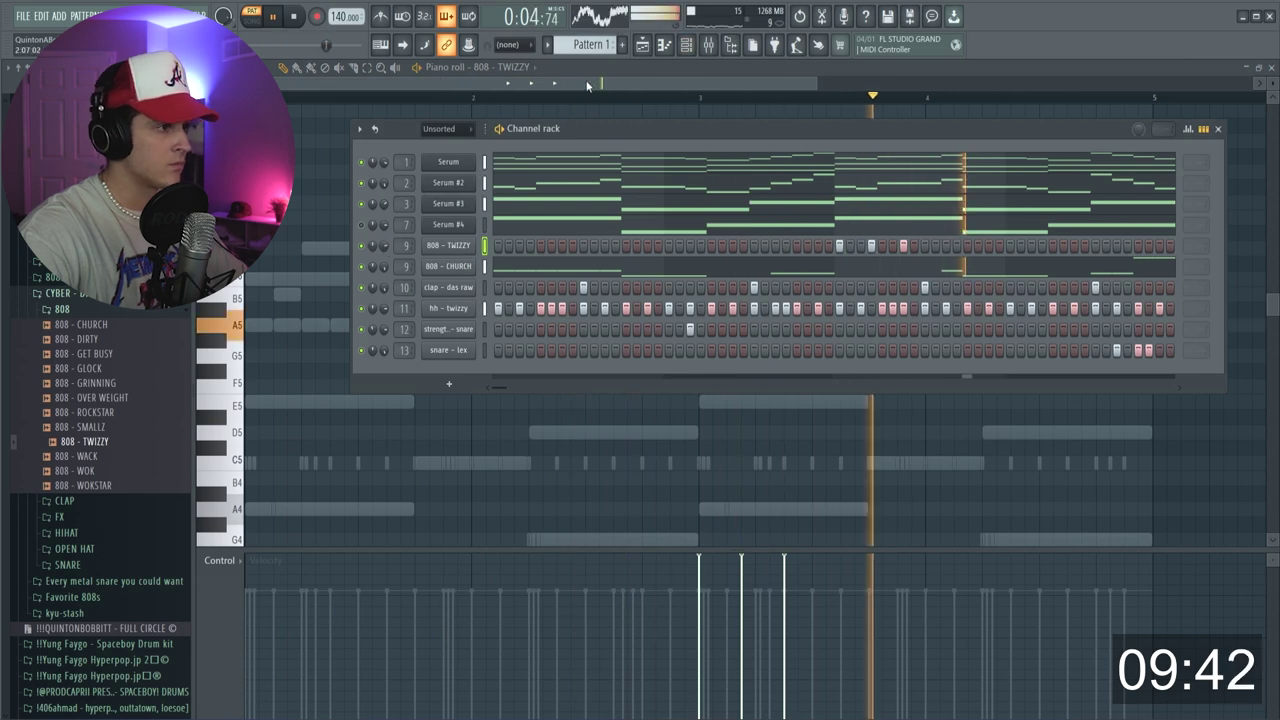
key("F6")
left_click(842, 325)
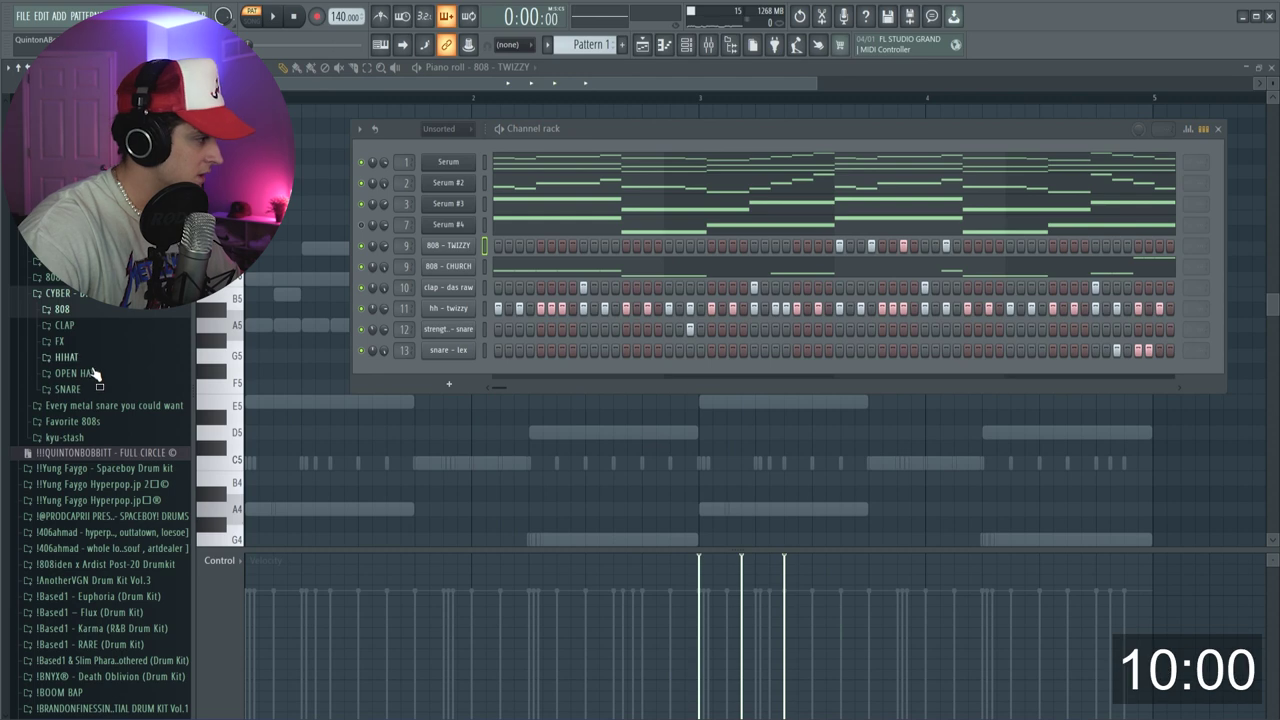
Load act like - oh from the CYBER kit's OPEN HAT folder as a new channel with a hit on step 1
left_click(80, 373)
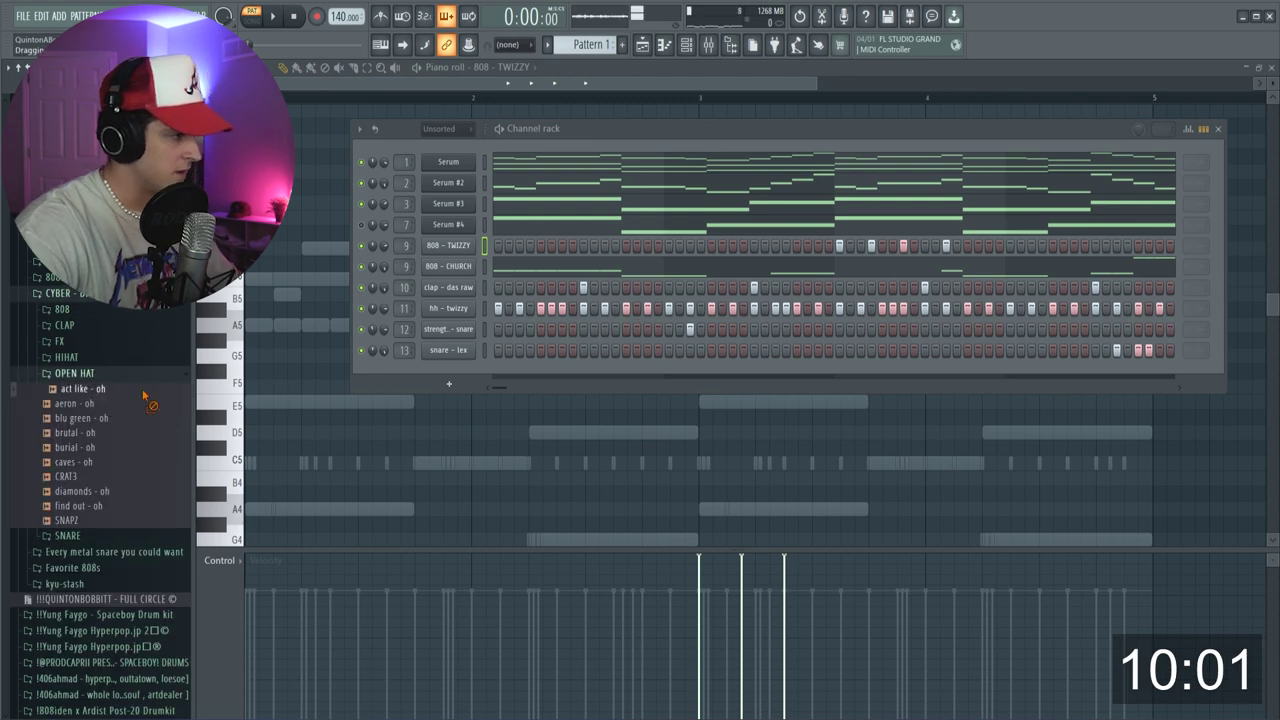
left_click_drag(108, 397, 472, 373)
key("space")
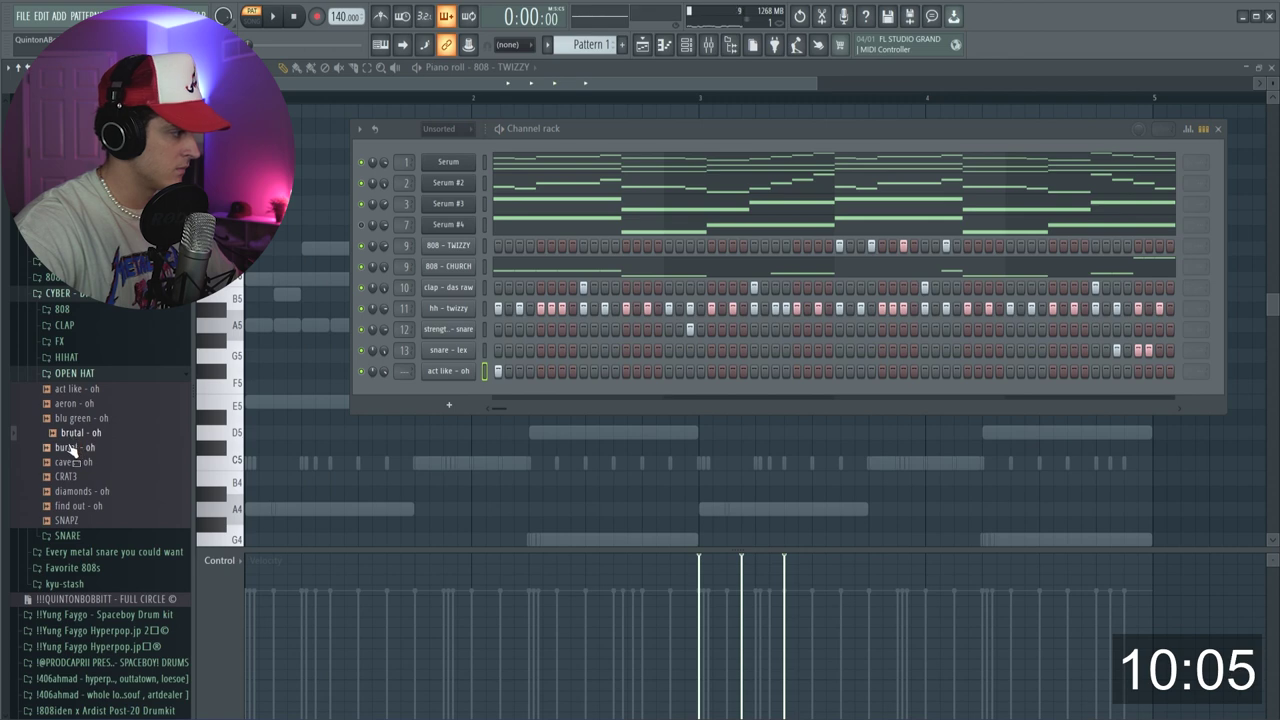
Replace the new open hat channel's sample with brutal - oh and audition it in the pattern
key("space")
left_click_drag(484, 371, 486, 371)
key("space")
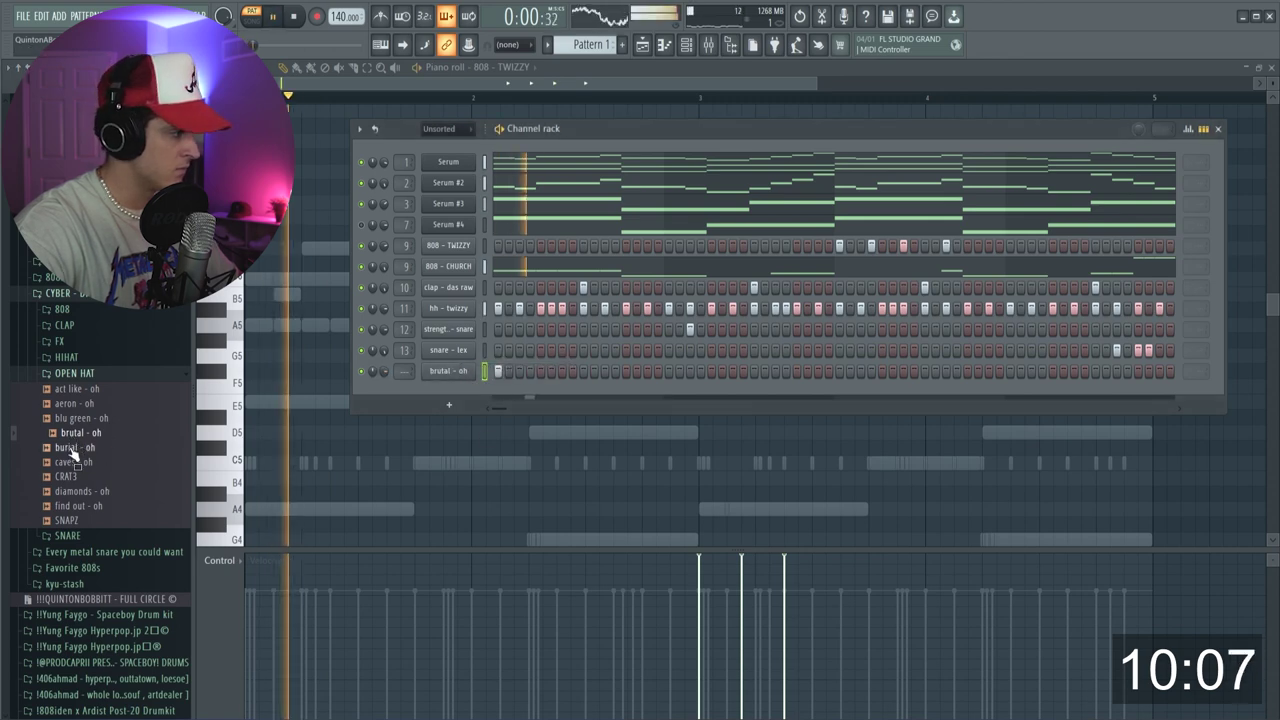
left_click(499, 373)
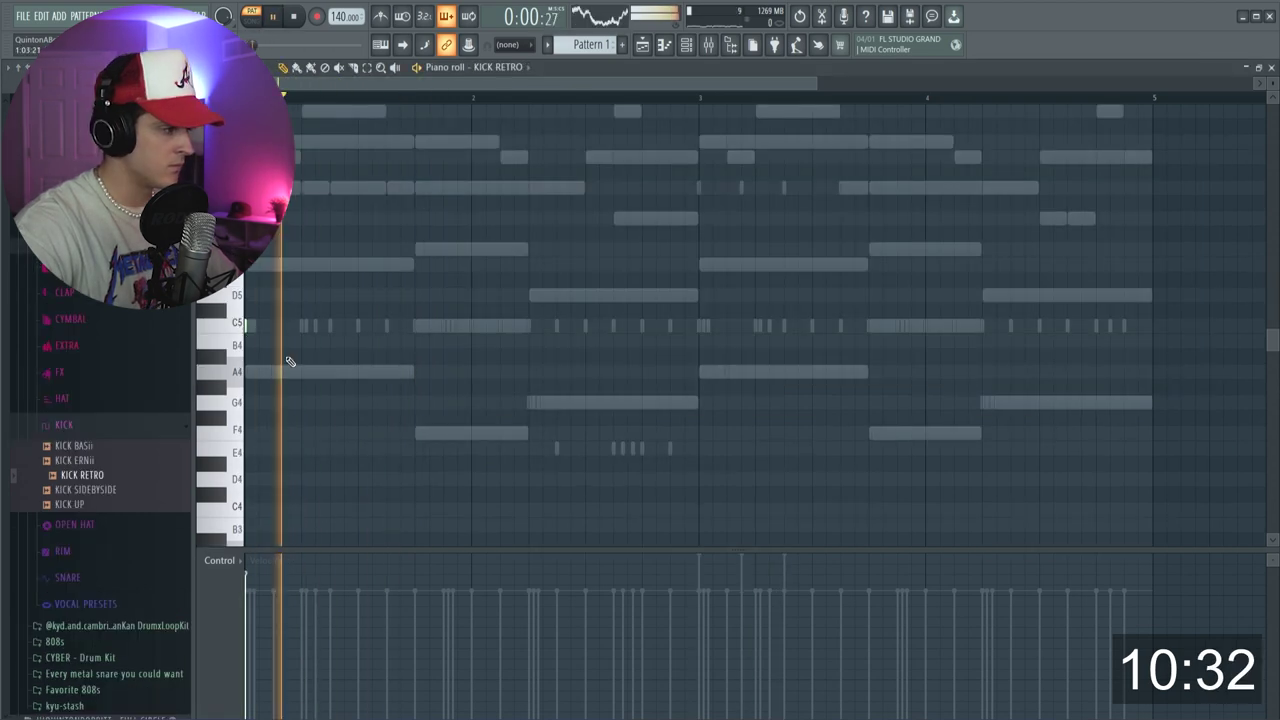
Add KICK RETRO hits on steps 11 and 13 of bar 1 and try one on step 5 of bar 2
left_click(415, 325)
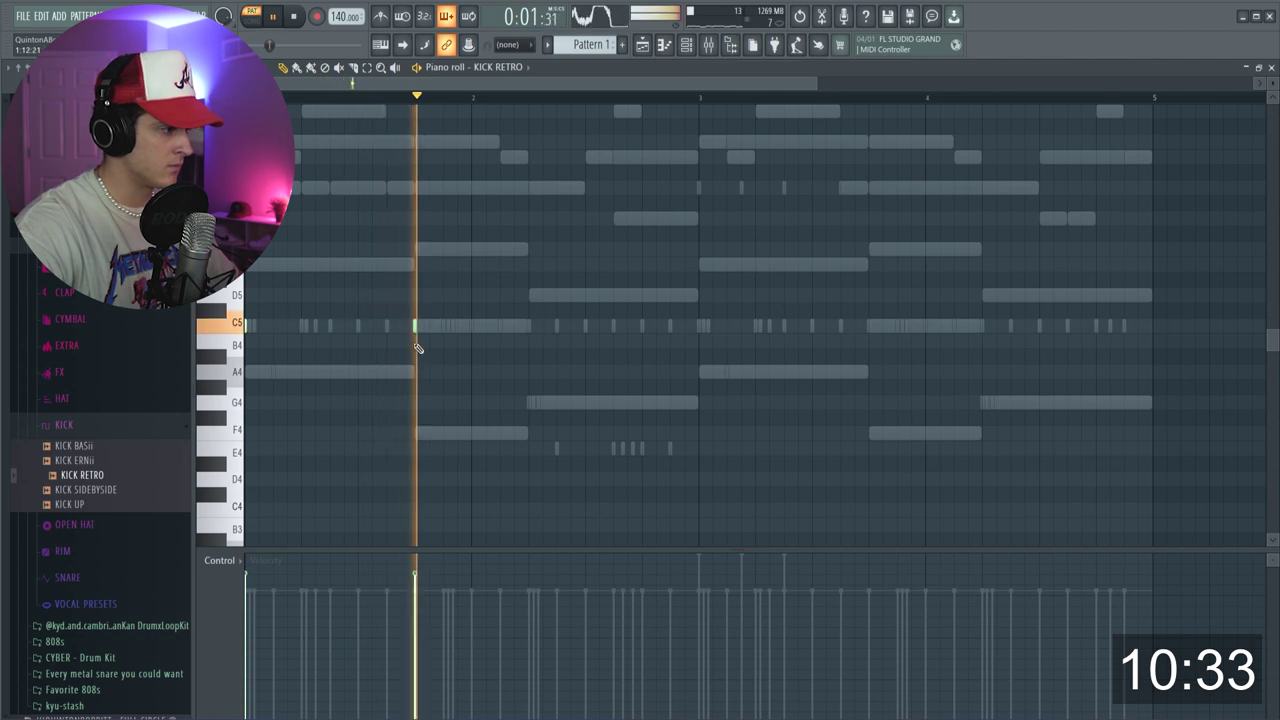
left_click(387, 325)
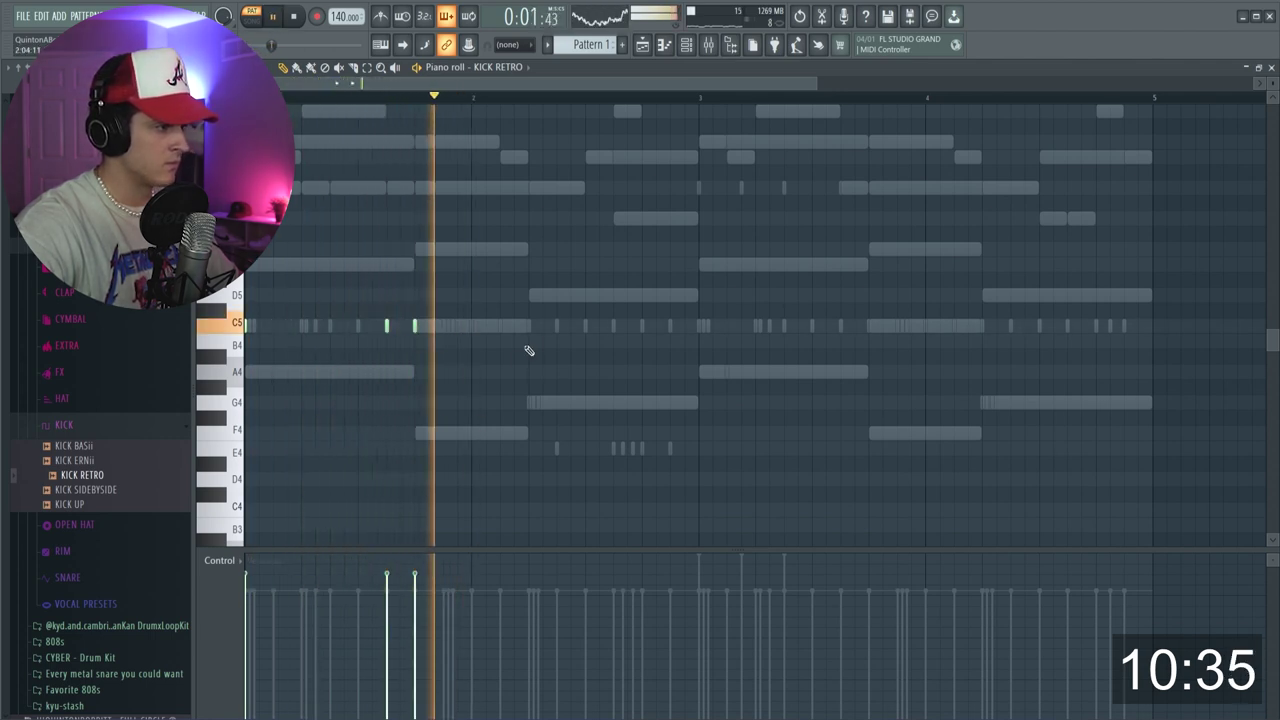
left_click(529, 325)
key("space")
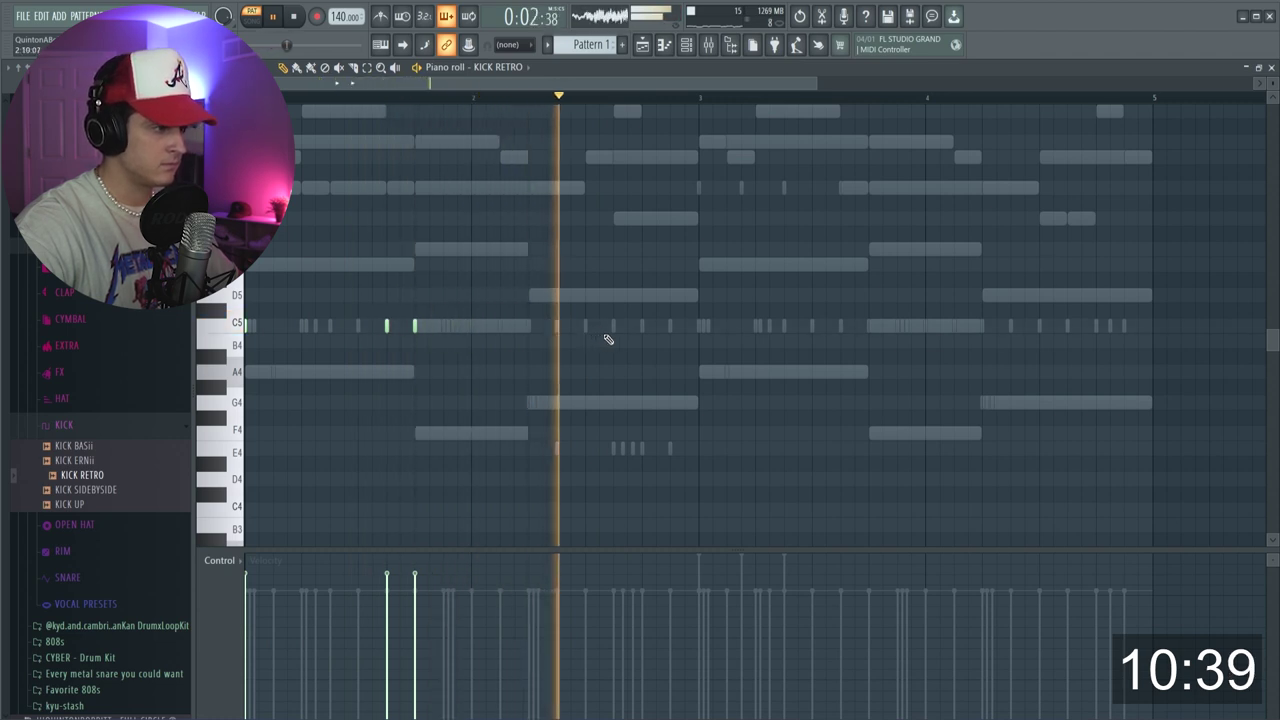
Add KICK RETRO hits on step 11 of bar 2, steps 1 and 13 of bar 3, and steps 9 and 11 of bar 4
left_click(614, 327)
left_click(700, 326)
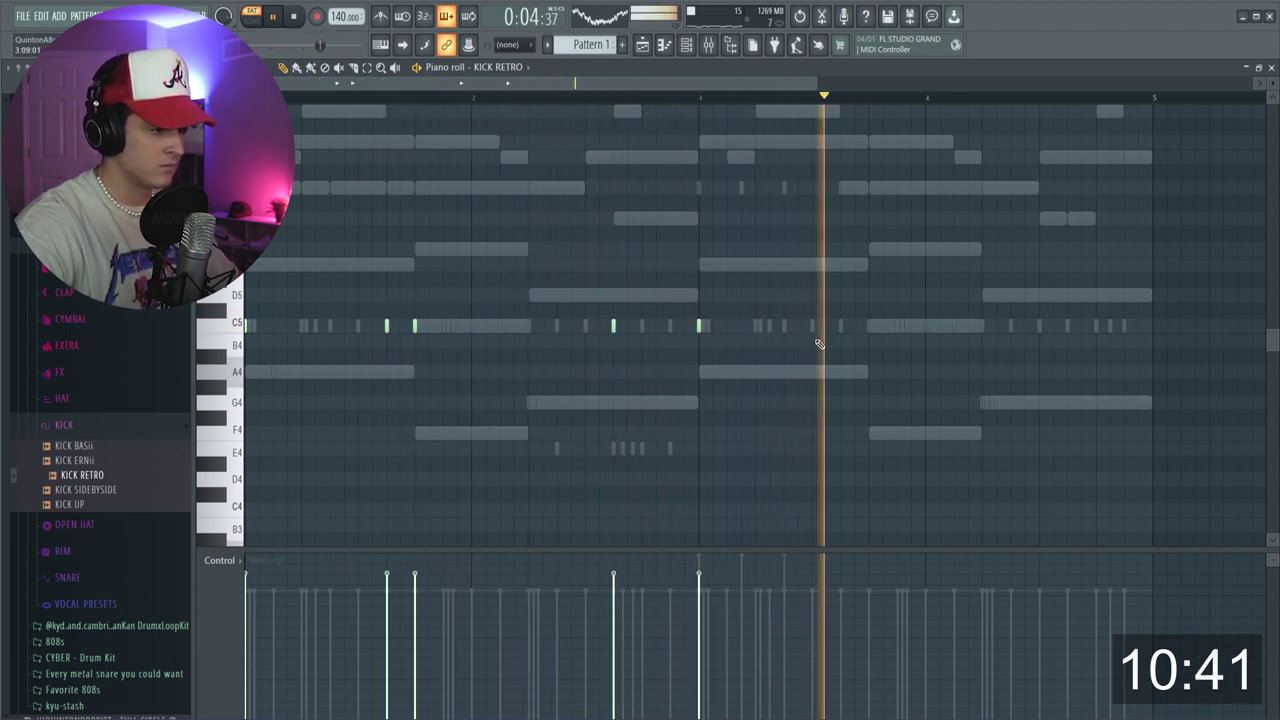
left_click(870, 326)
left_click(981, 327)
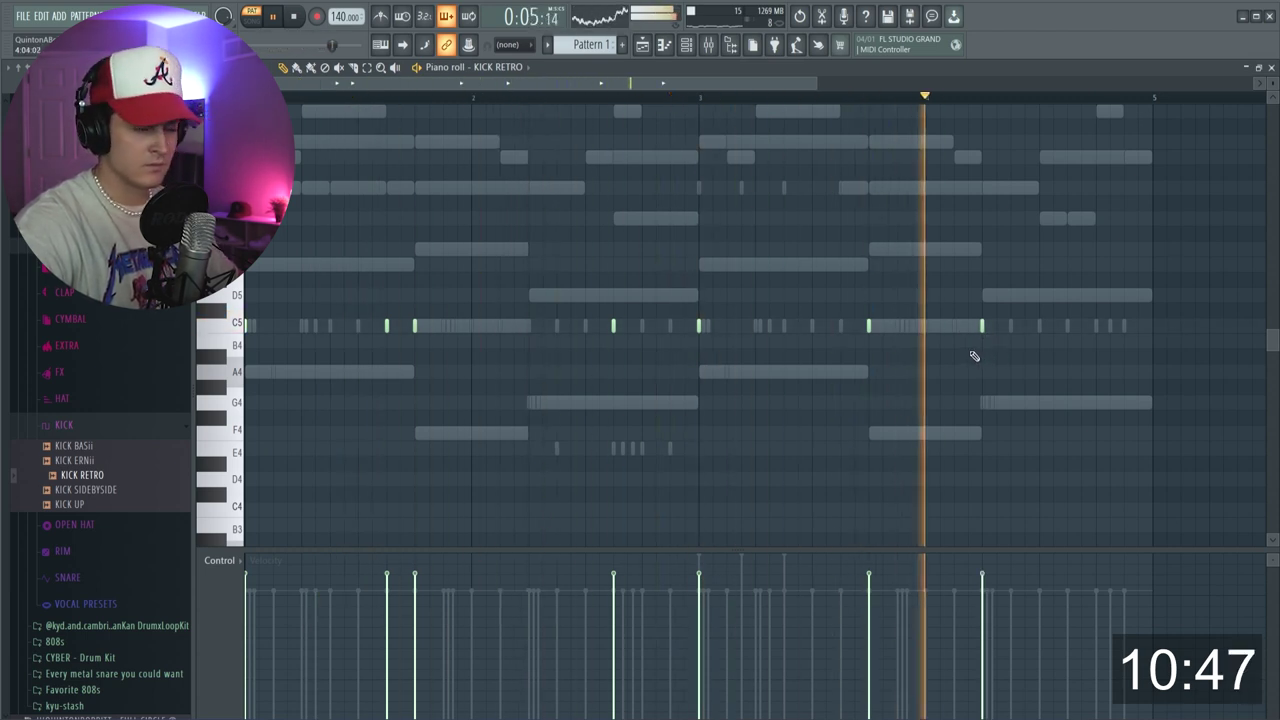
left_click(1068, 327)
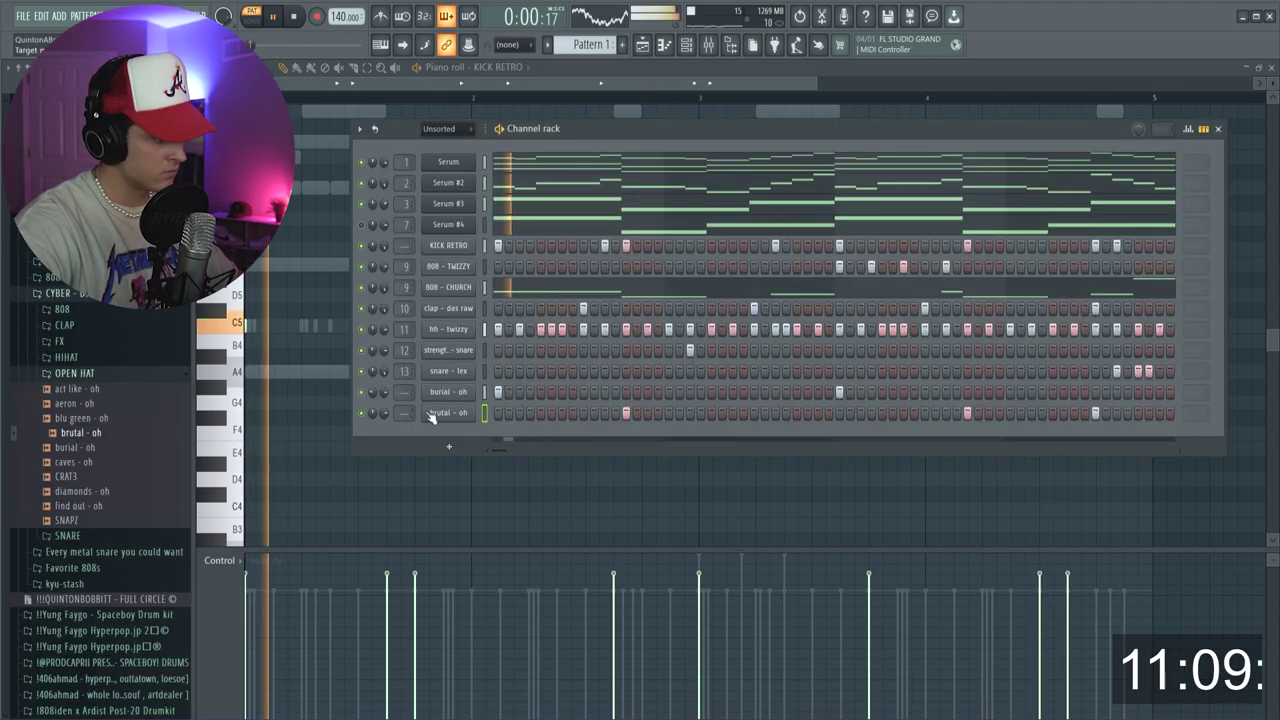
Route KICK RETRO to mixer track 14, burial - oh to track 15 and brutal - oh to track 16
left_click(708, 45)
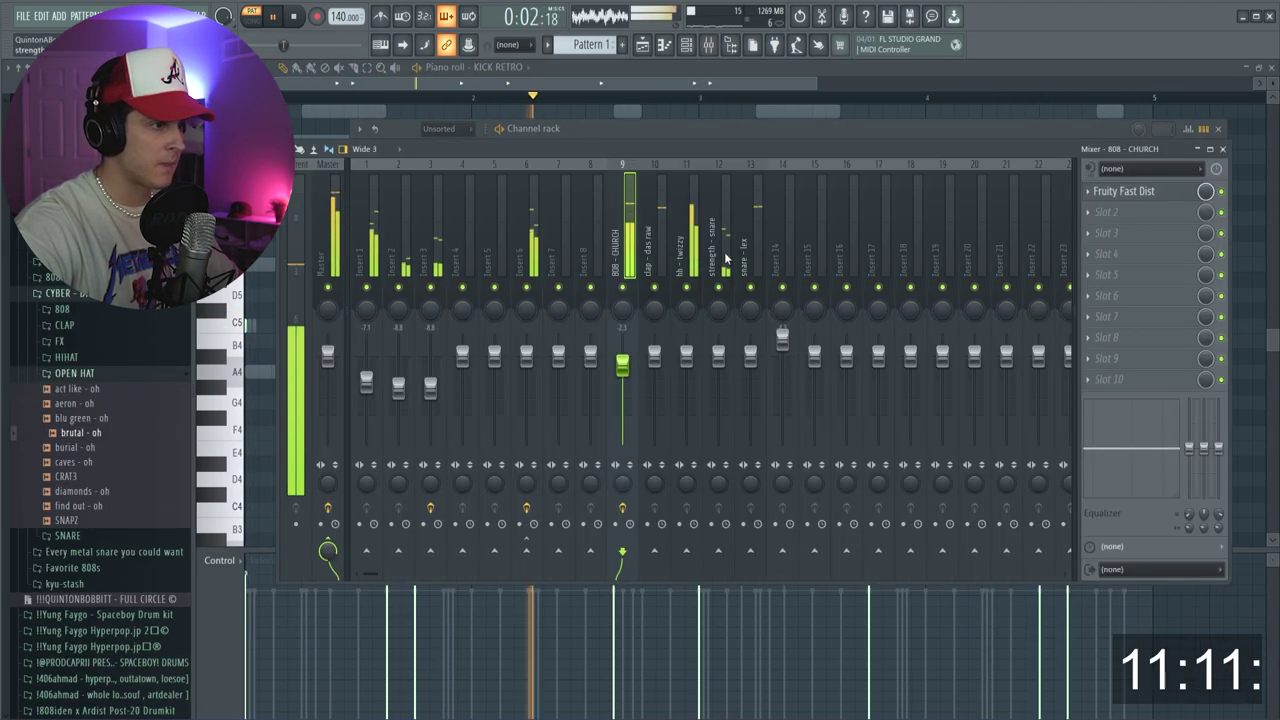
left_click(791, 254)
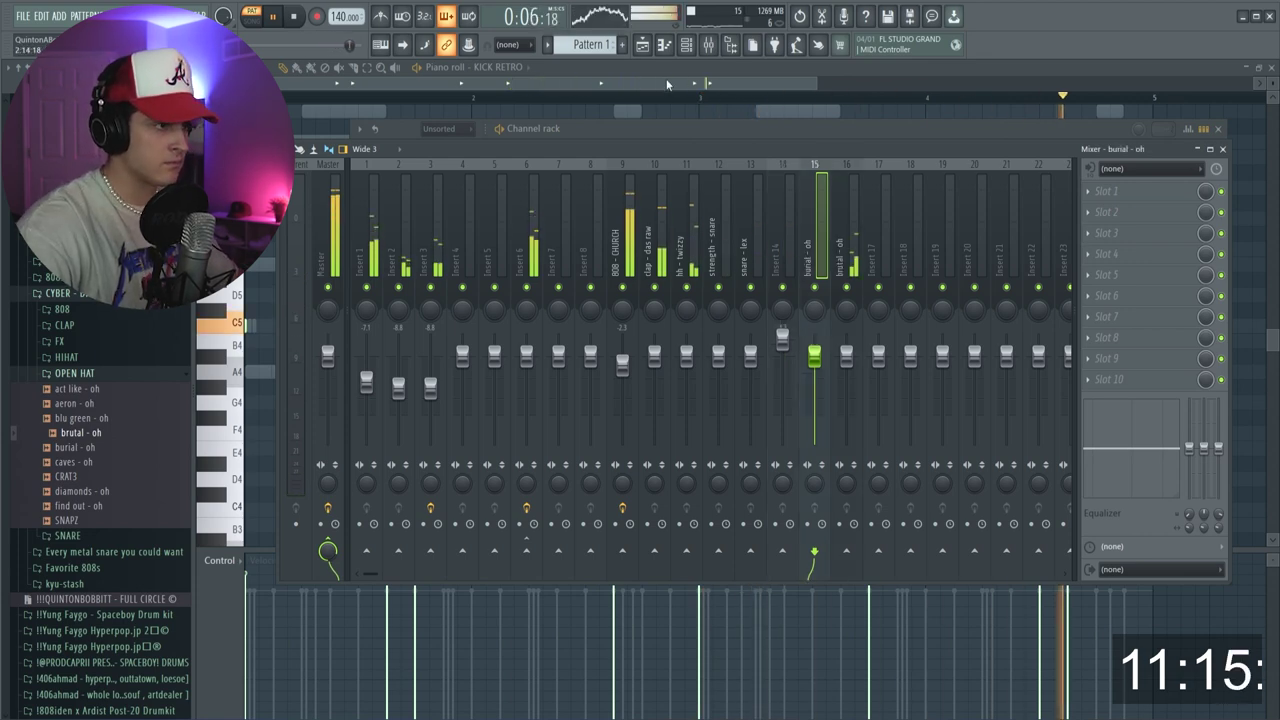
left_click(690, 45)
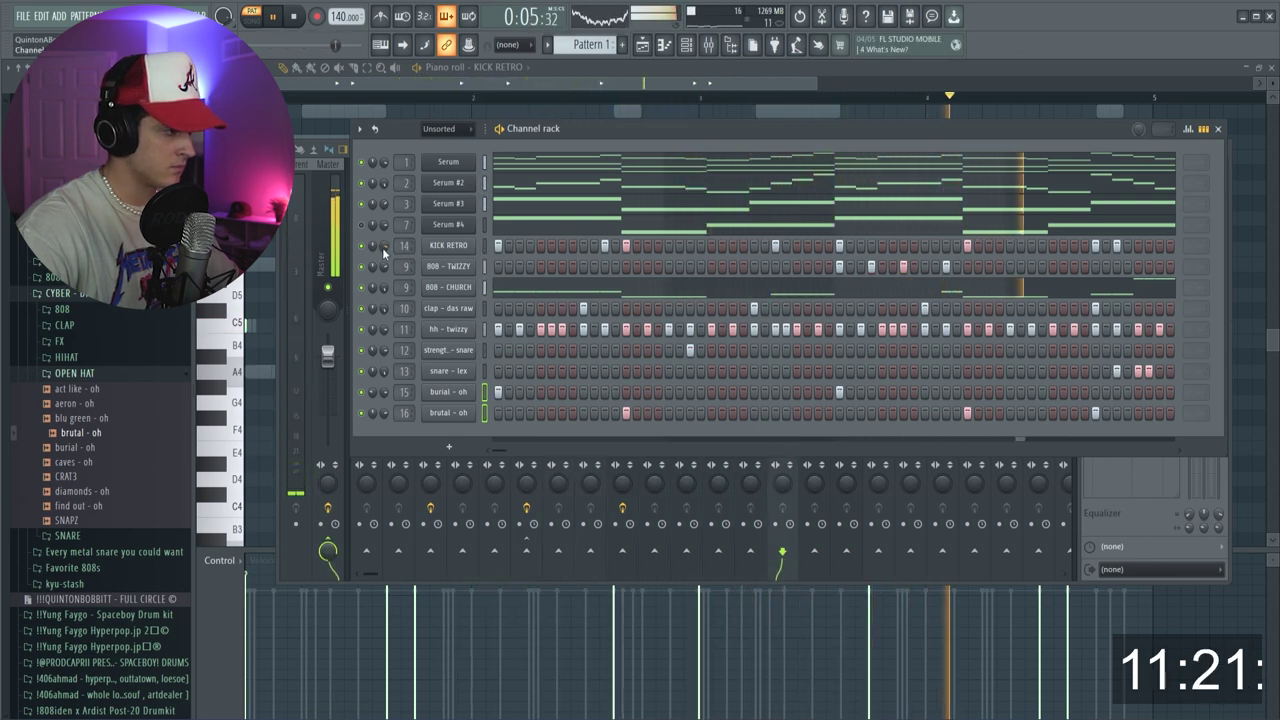
scroll(100, 450, "down", 5)
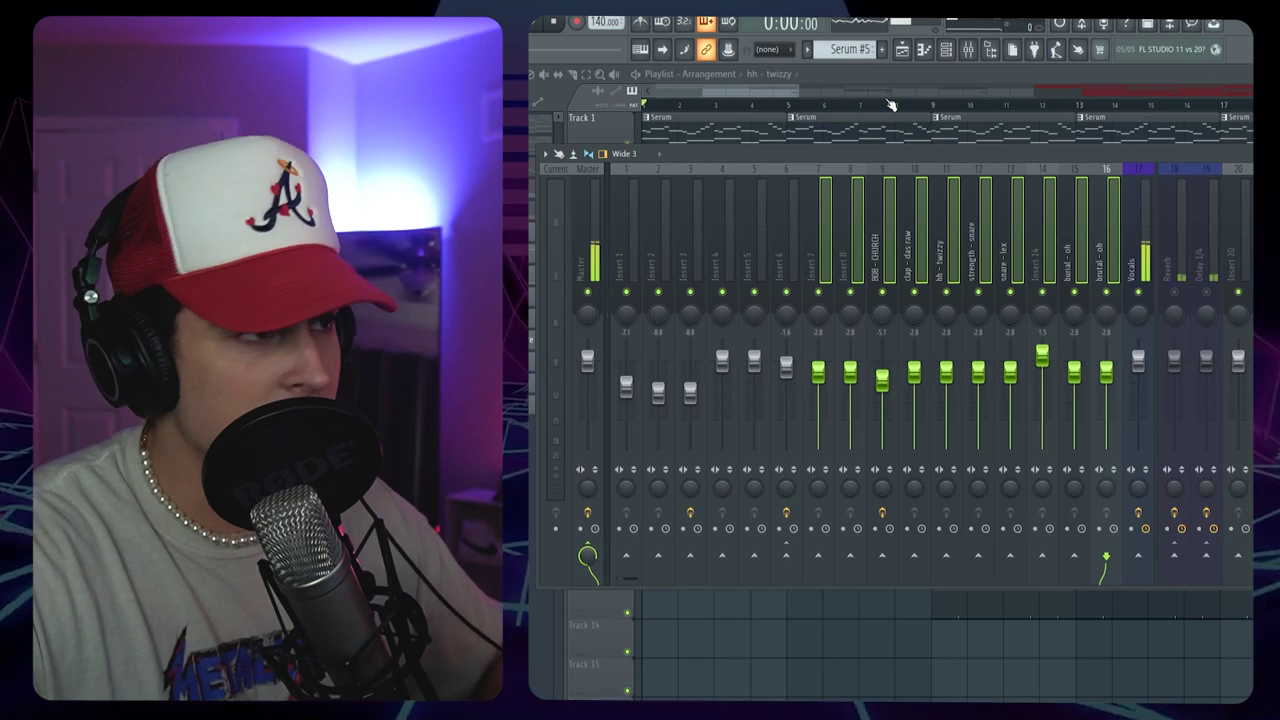
Create Pattern 15, place it on playlist Track 14 from bar 9 to bar 17, and show the channel rack
key("F9")
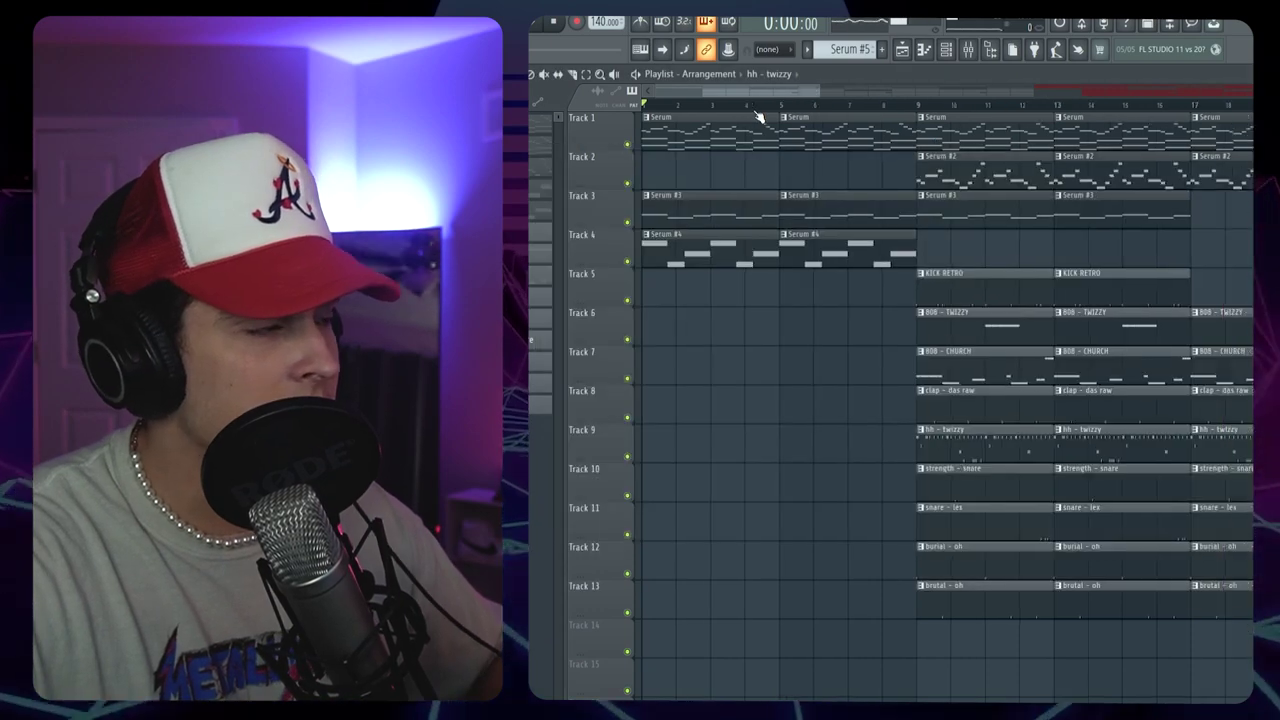
scroll(760, 114, "down", 2)
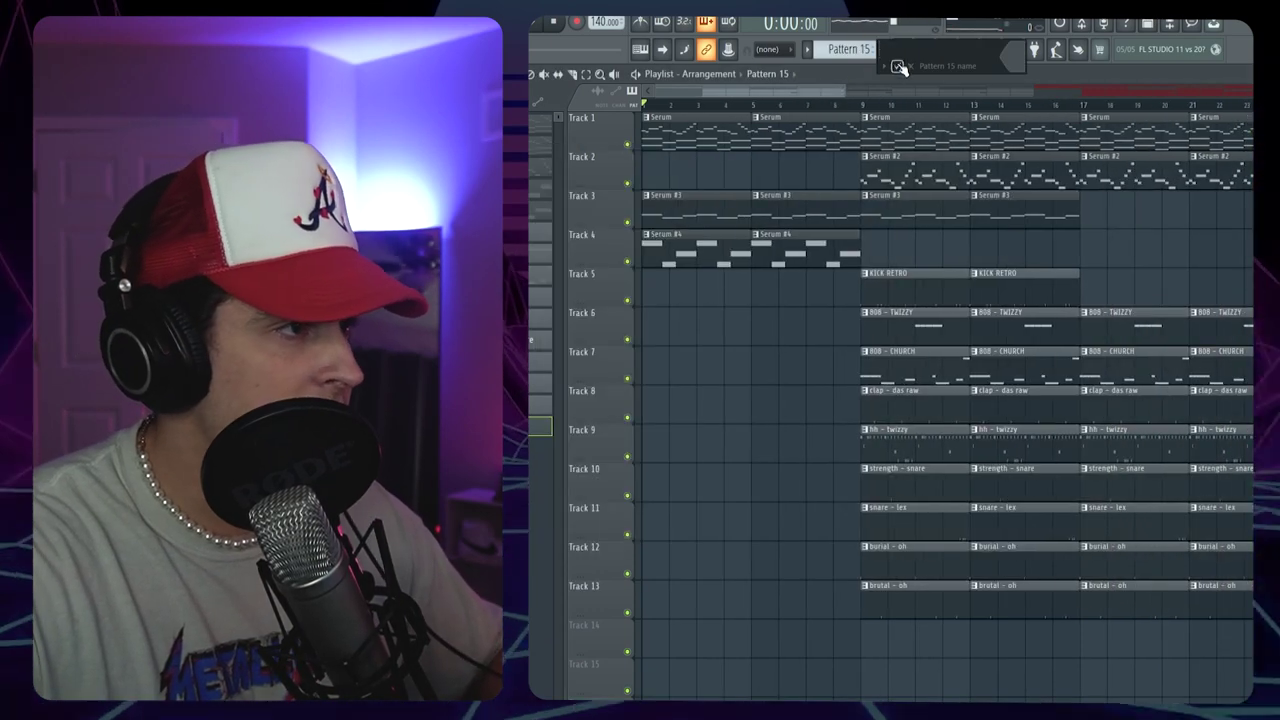
key("F6")
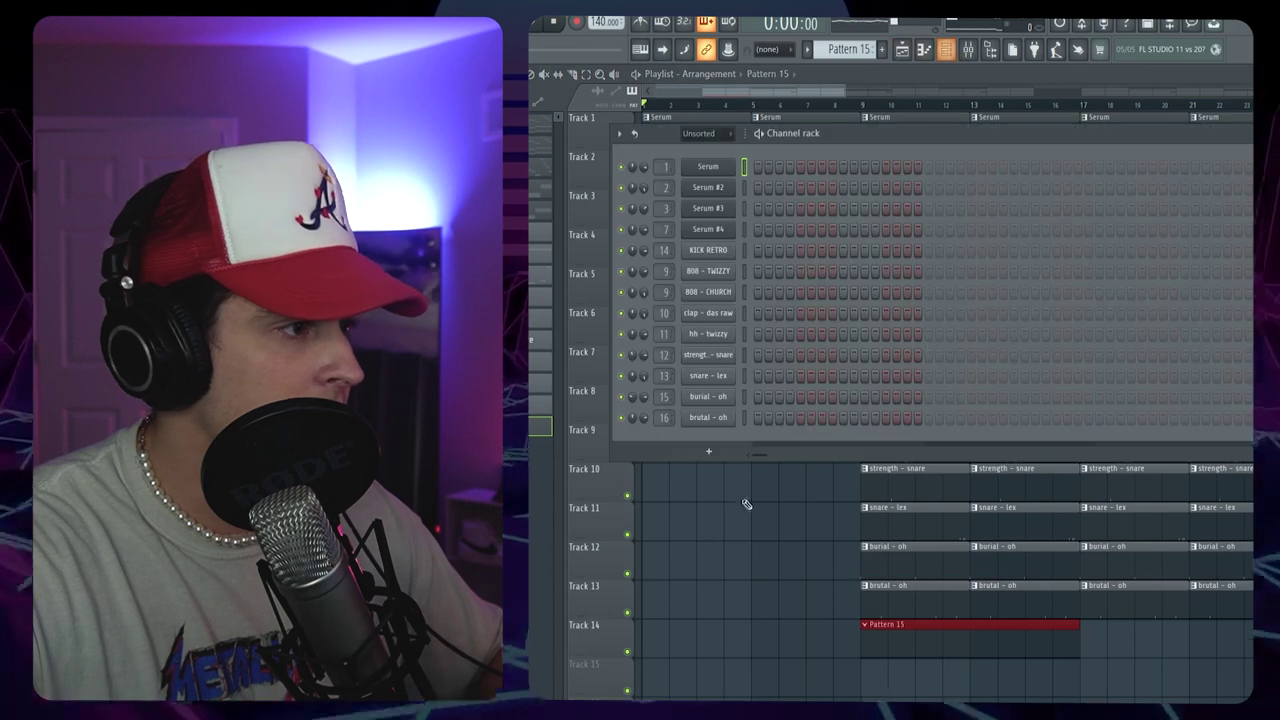
Switch to File Explorer and browse to the Key folder inside CYBËR - One Shots
key("super+e")
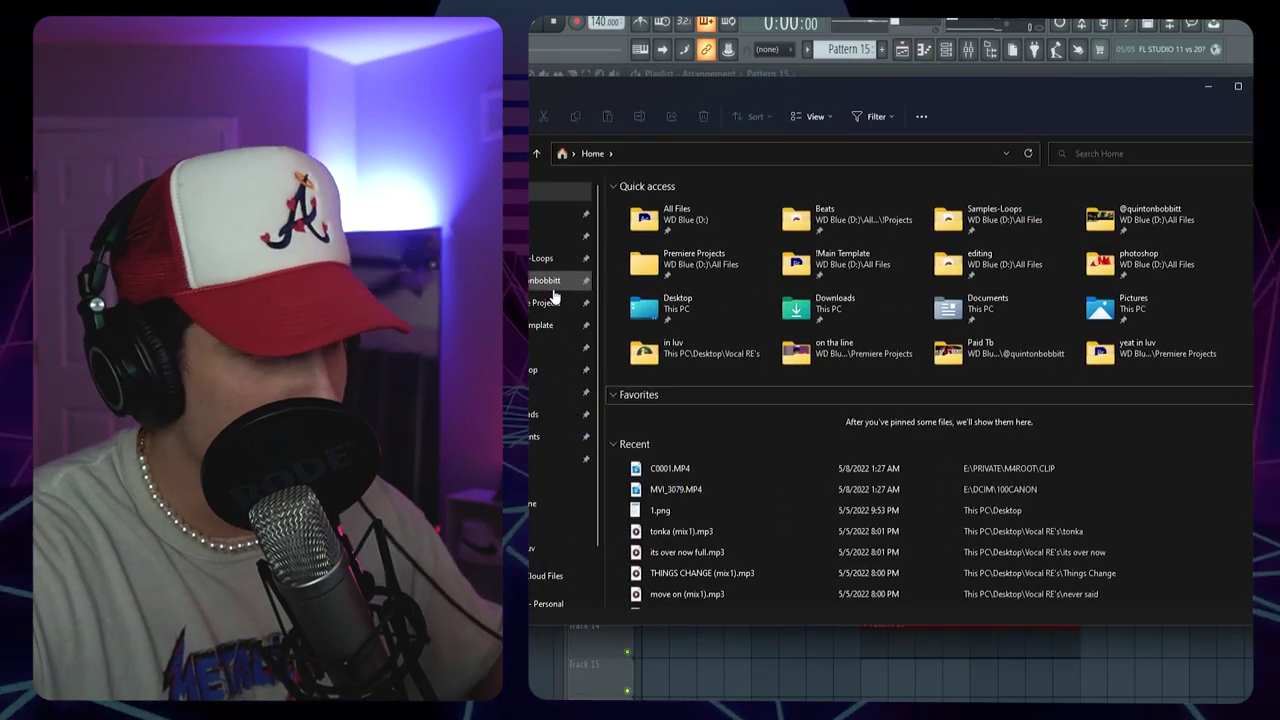
left_click(549, 289)
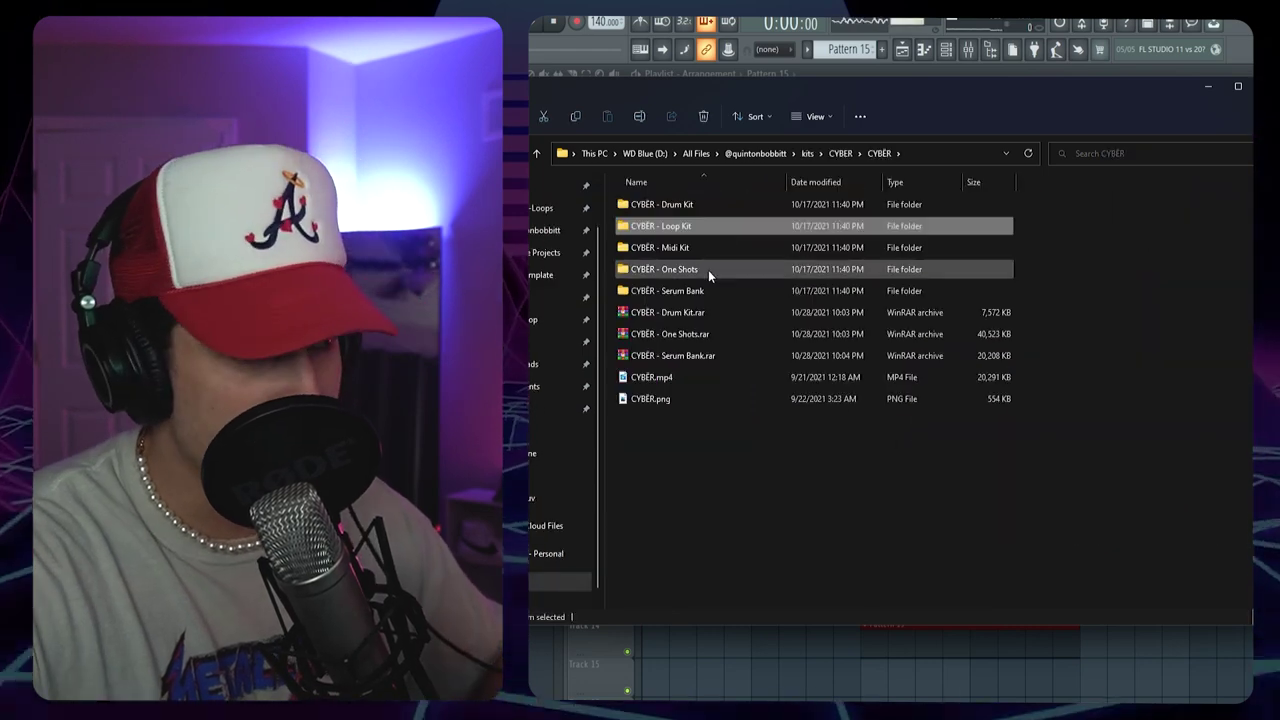
double_click(647, 226)
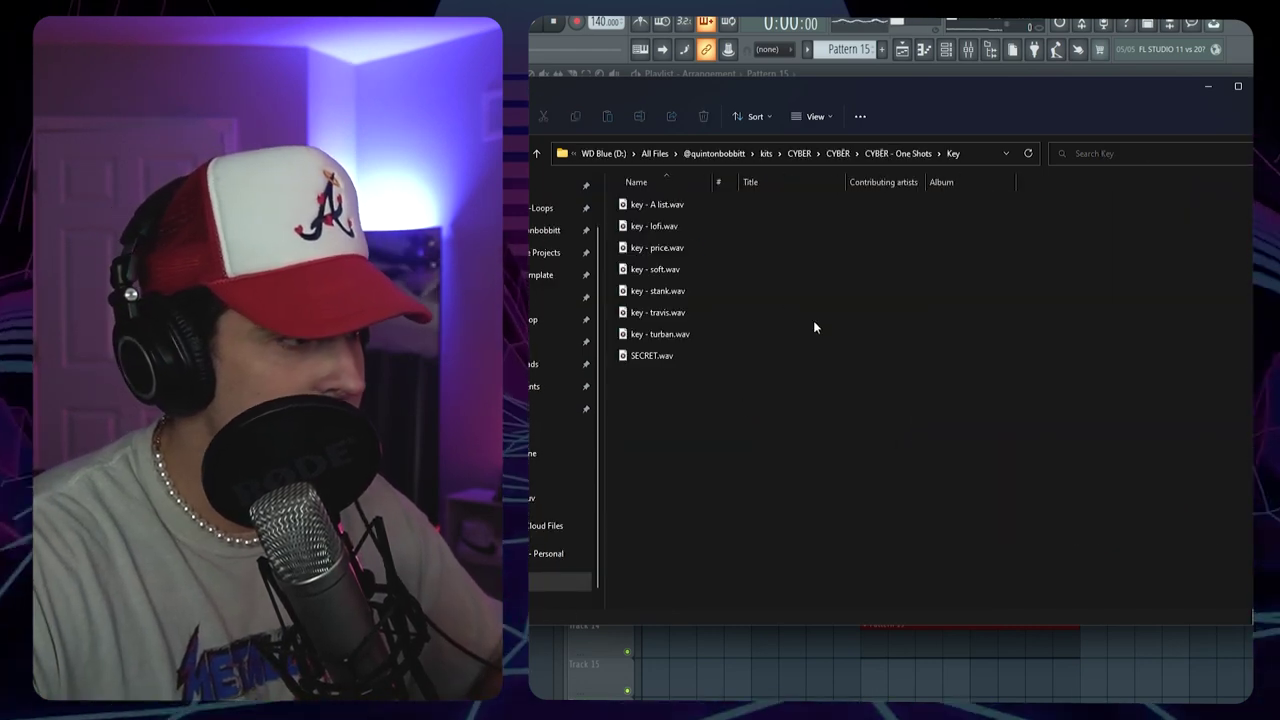
Load SECRET.wav from the Key folder as a new channel and set it to cut itself
left_click(637, 355)
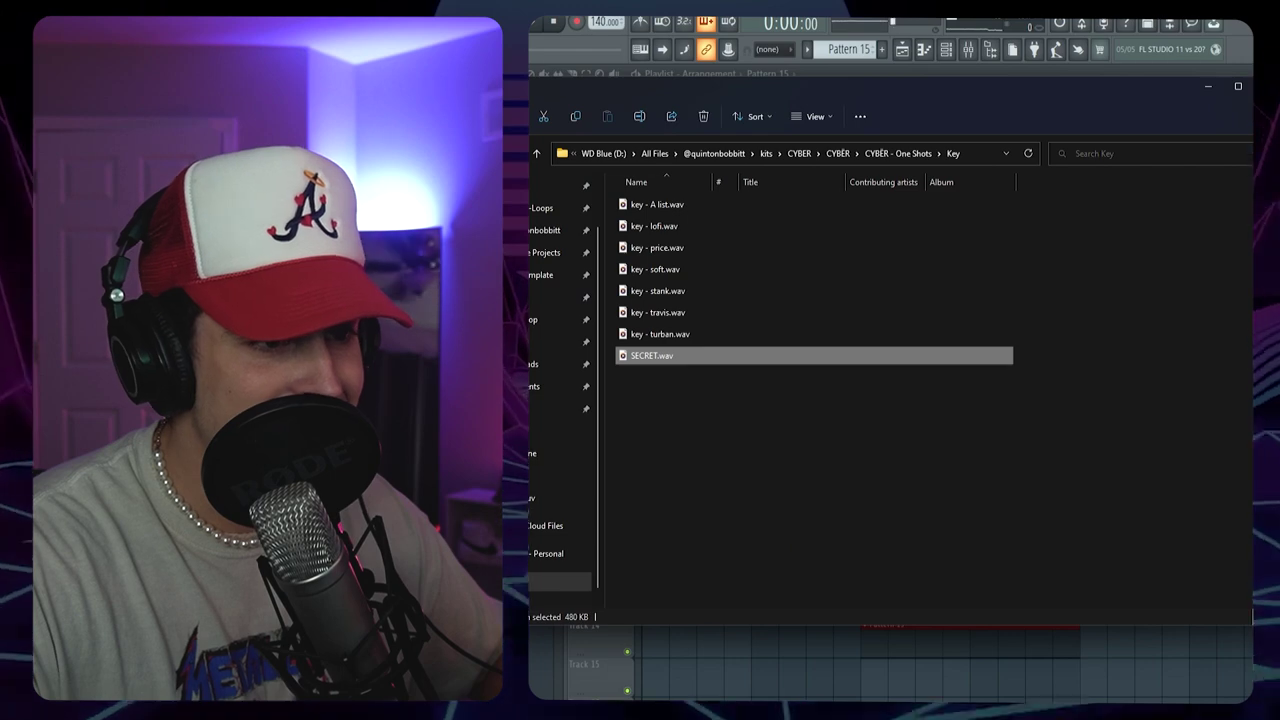
left_click_drag(652, 355, 800, 428)
right_click(708, 441)
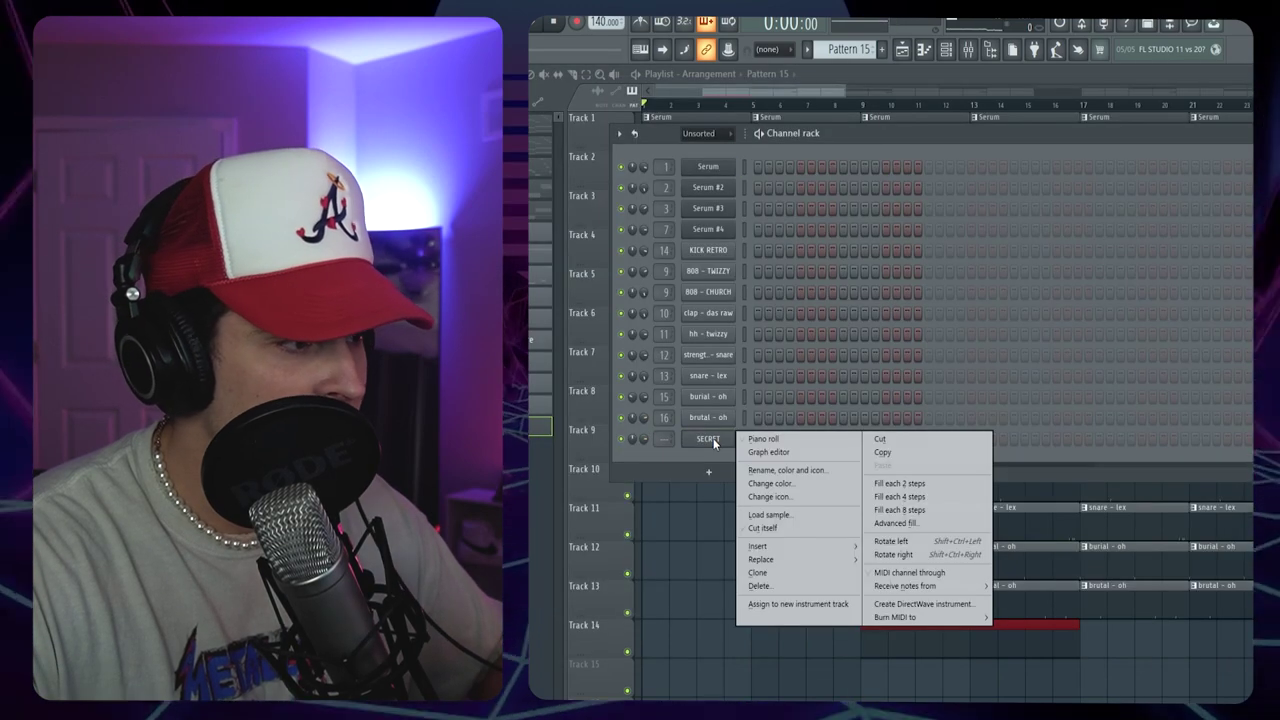
left_click(765, 529)
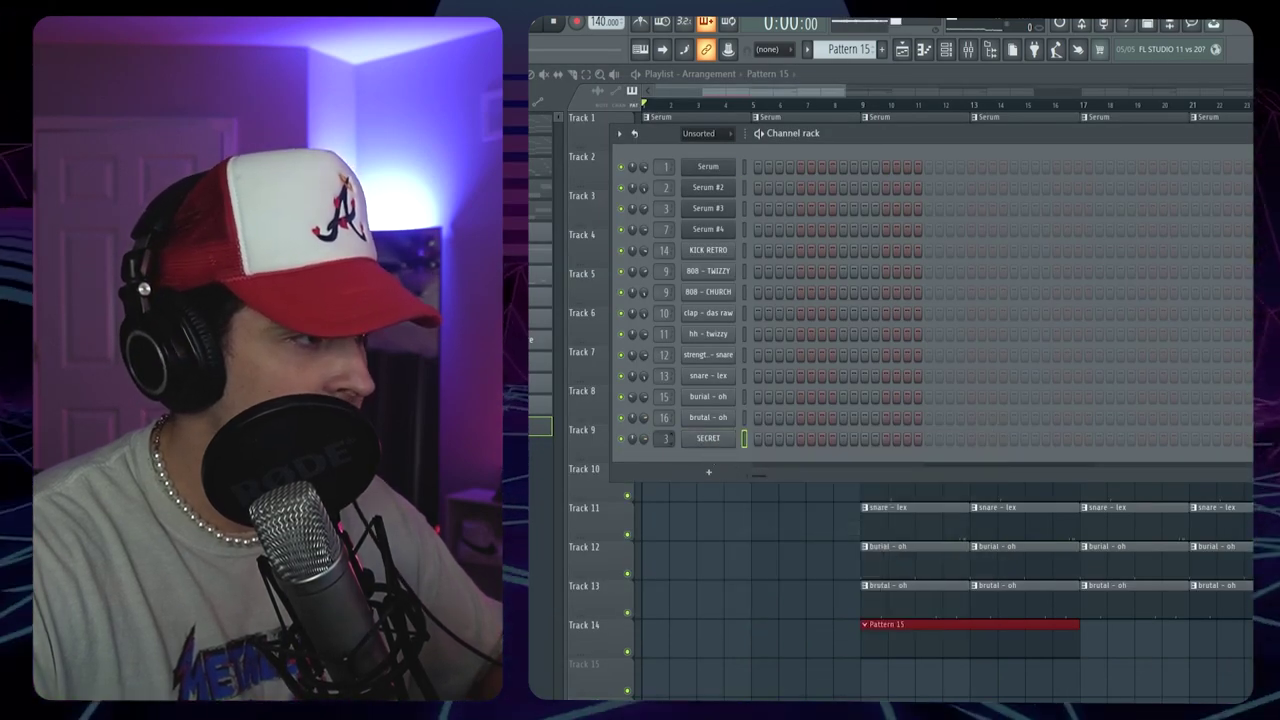
Route the SECRET channel to mixer track 5 and enable its volume envelope in the channel settings
left_click(708, 439)
left_click(630, 289)
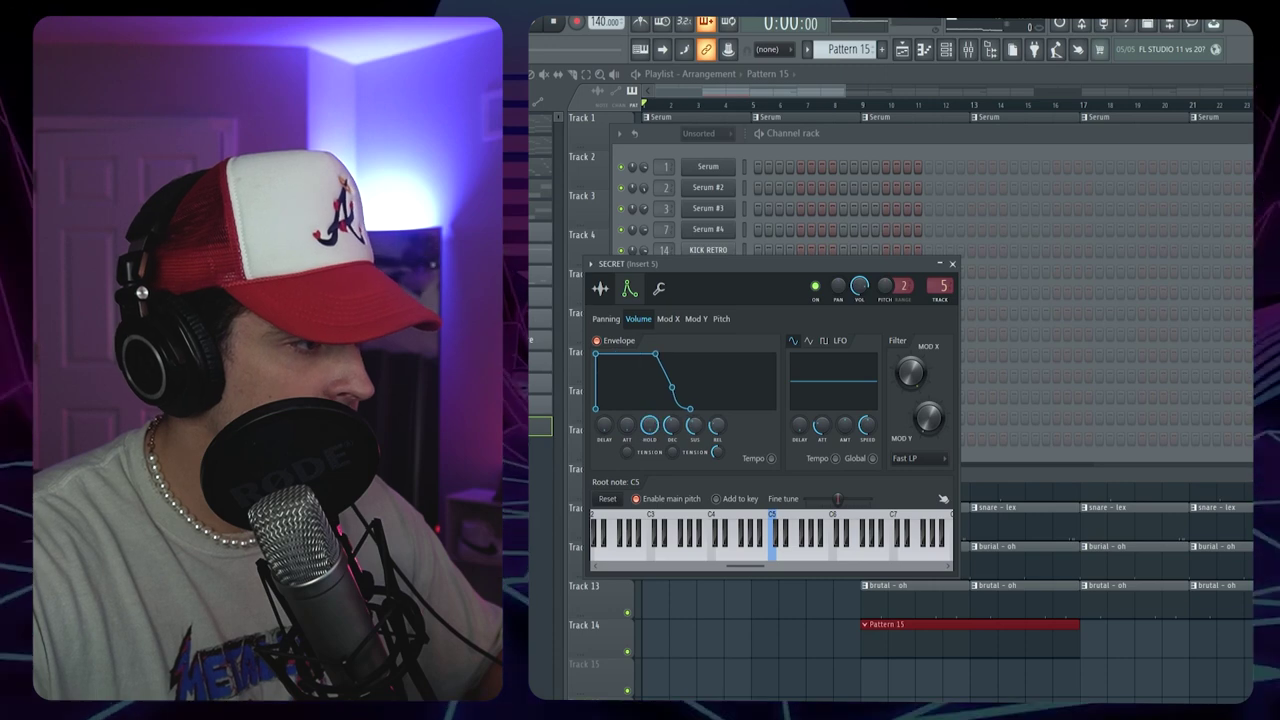
left_click(952, 263)
Open the SECRET channel's piano roll in Pattern 15 and bring the channel rack back into view
right_click(727, 445)
left_click(740, 441)
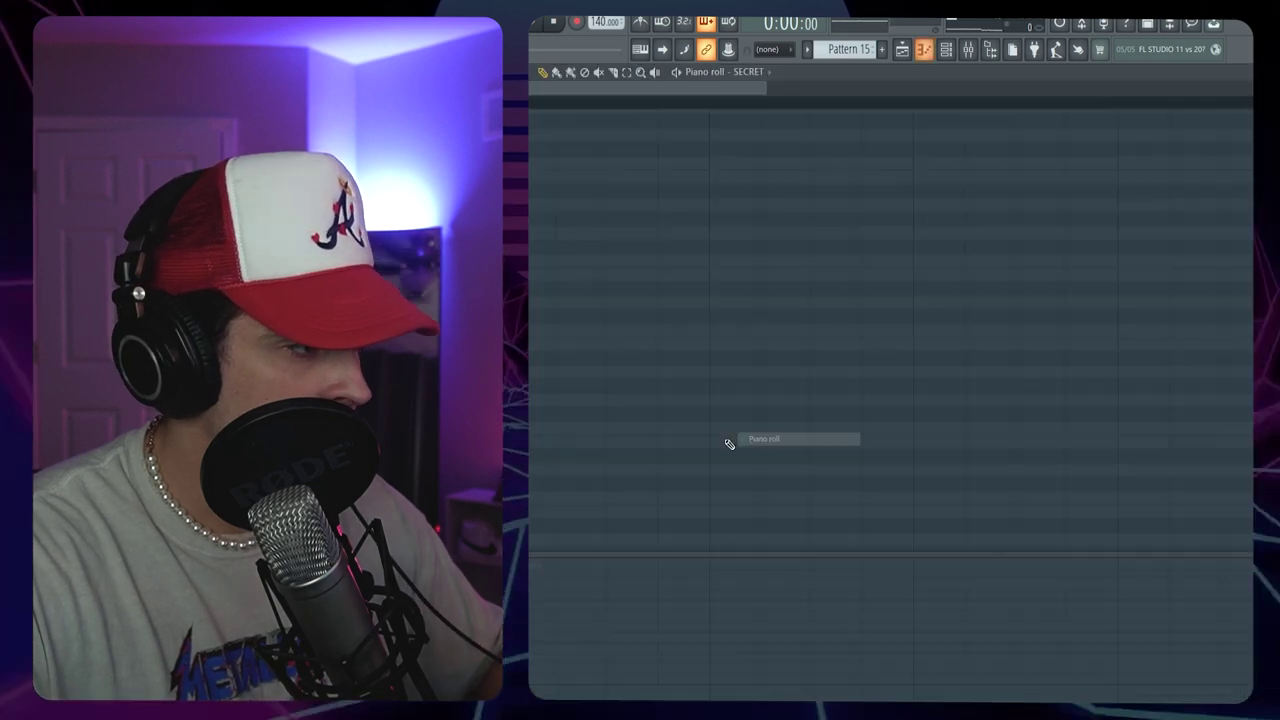
left_click(945, 51)
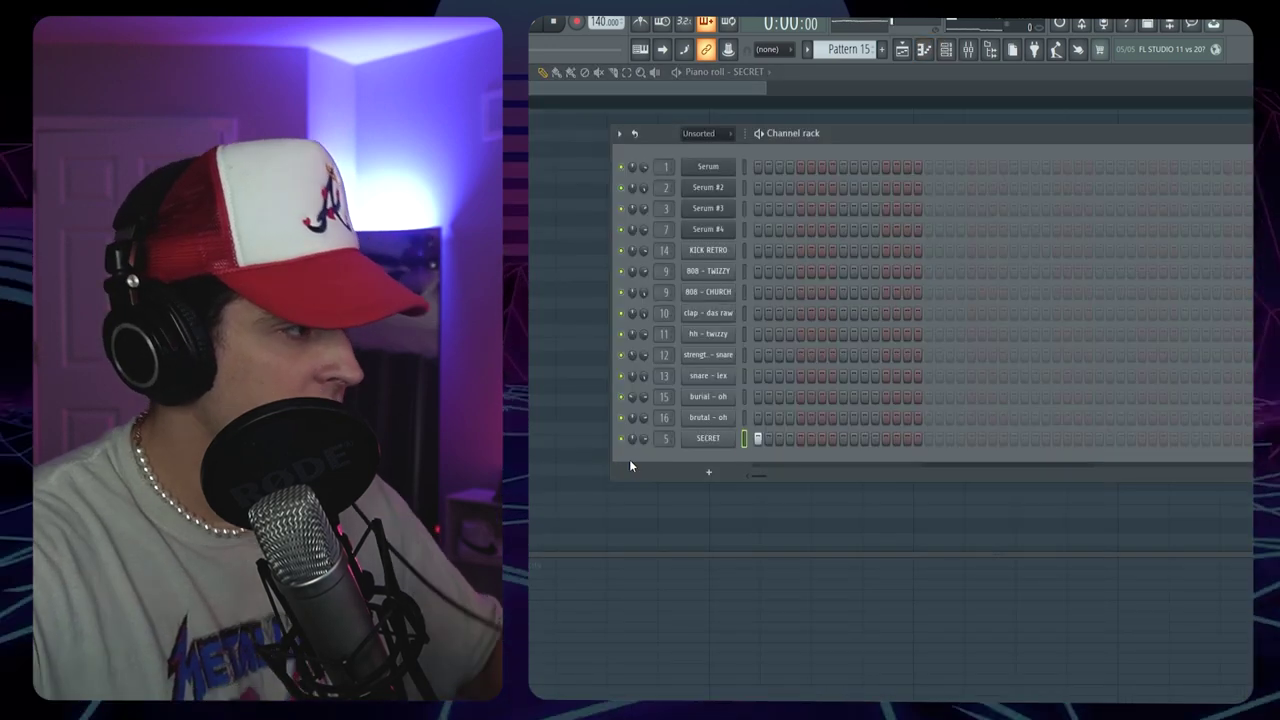
Play back the arrangement from the intro through the drum section, following all 14 playlist tracks
key("space")
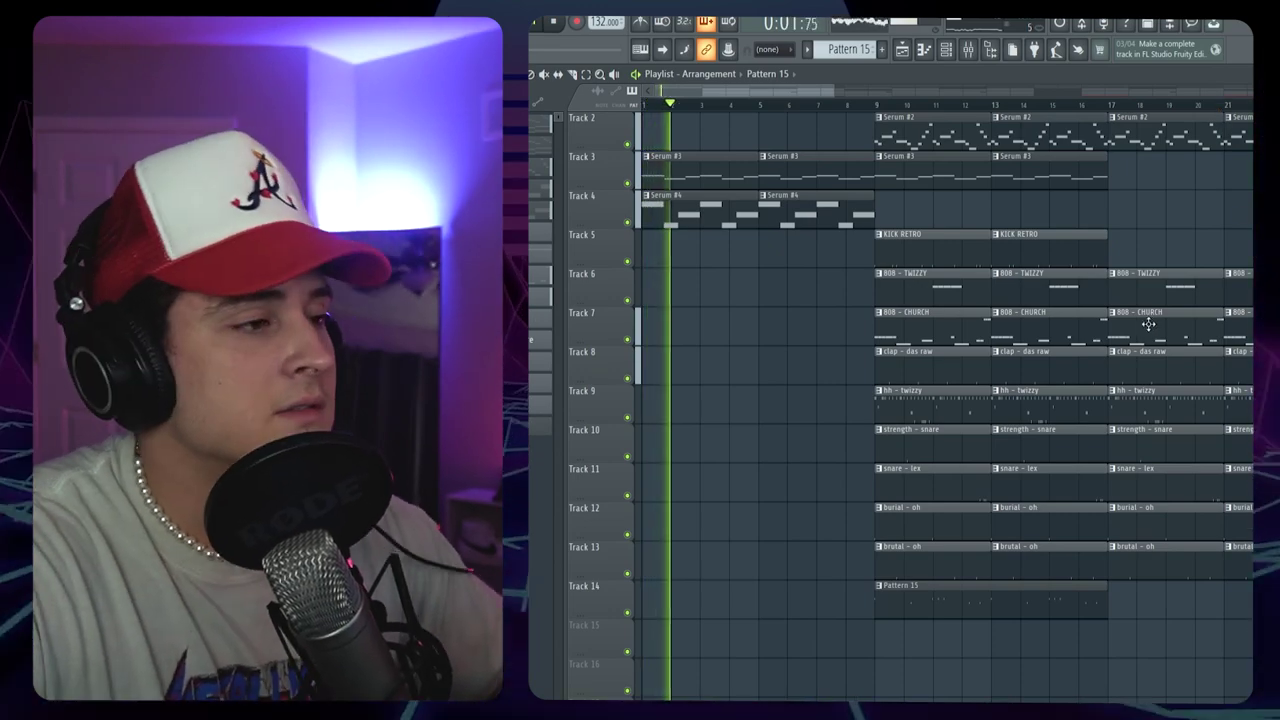
scroll(1150, 323, "up", 1)
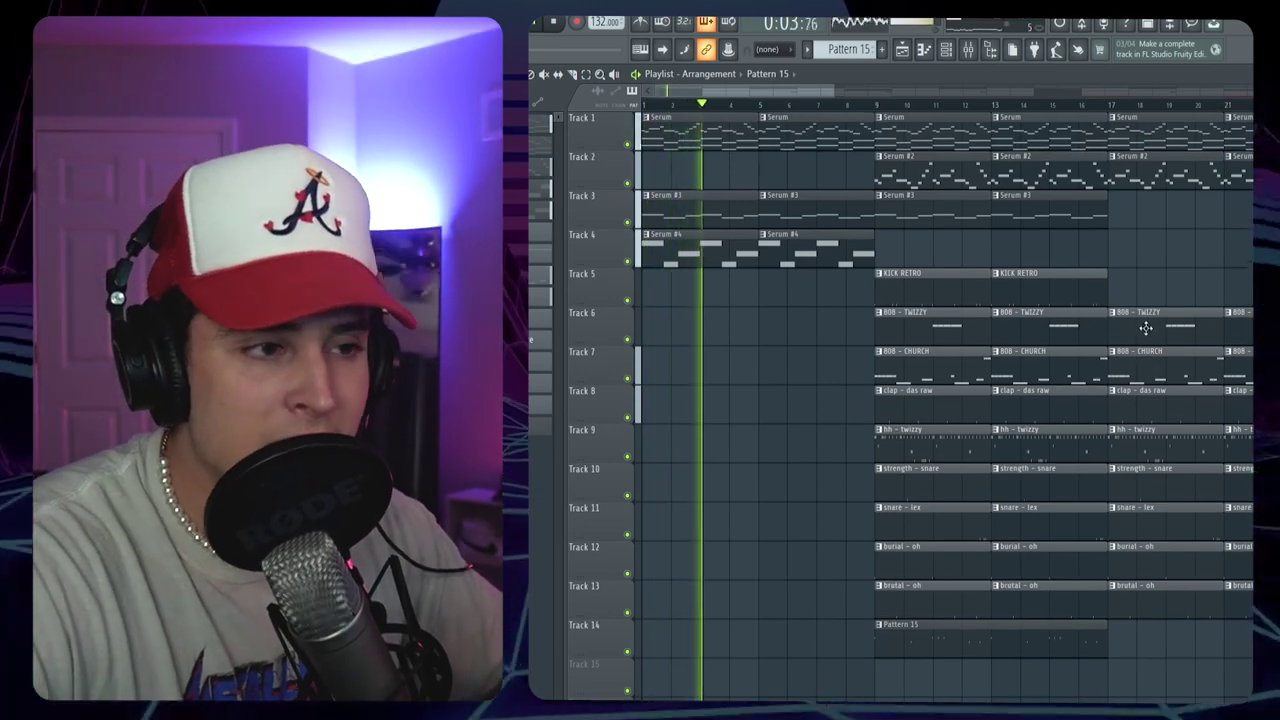
scroll(803, 110, "up", 3)
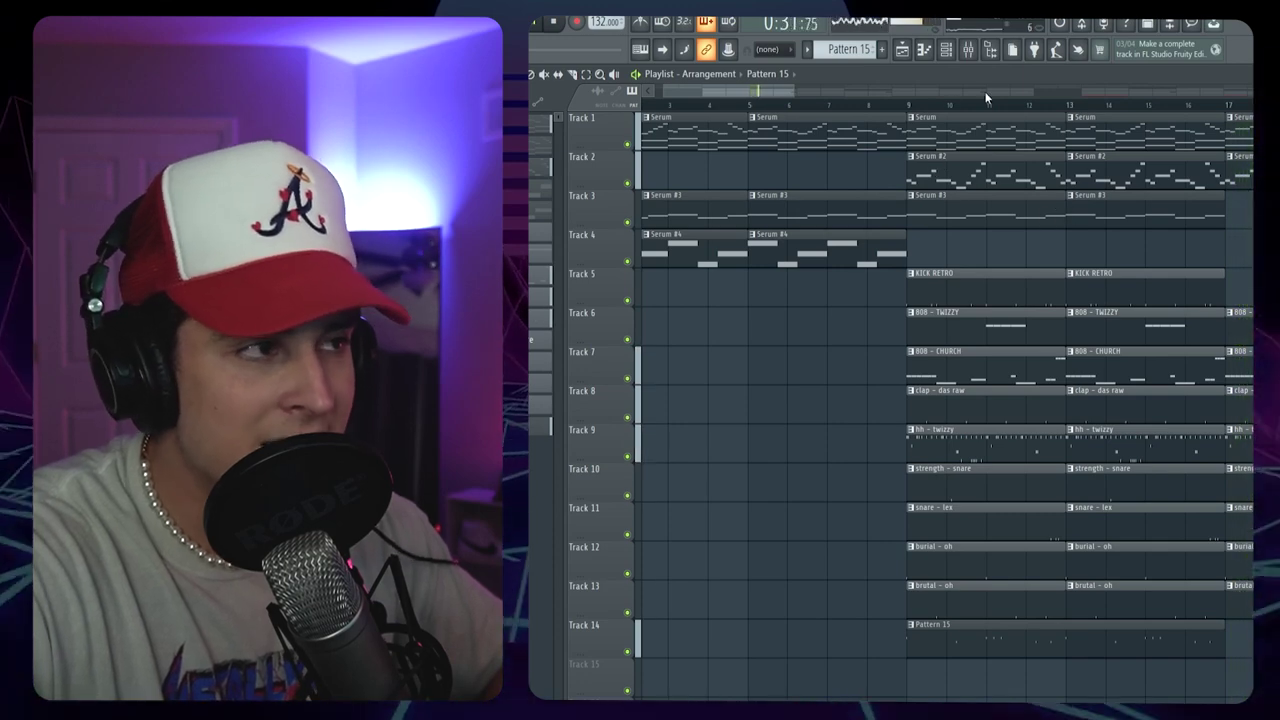
left_click_drag(780, 93, 800, 93)
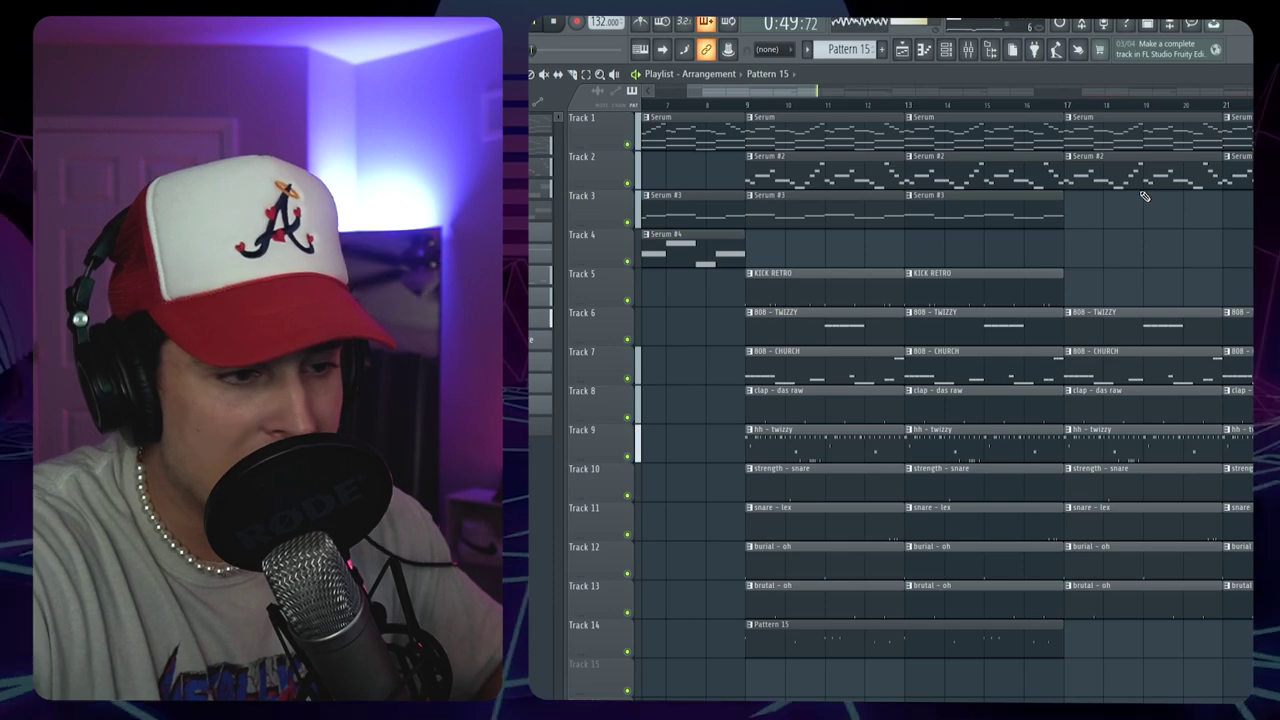
scroll(1157, 125, "down", 3)
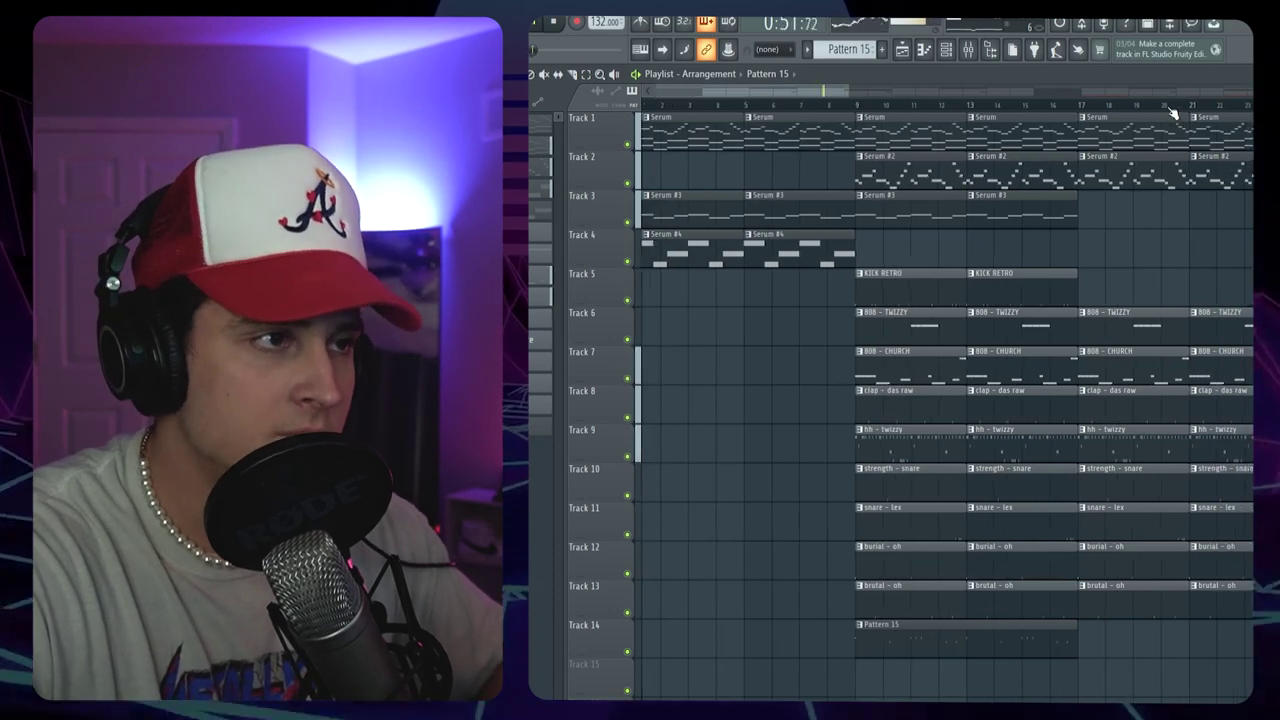